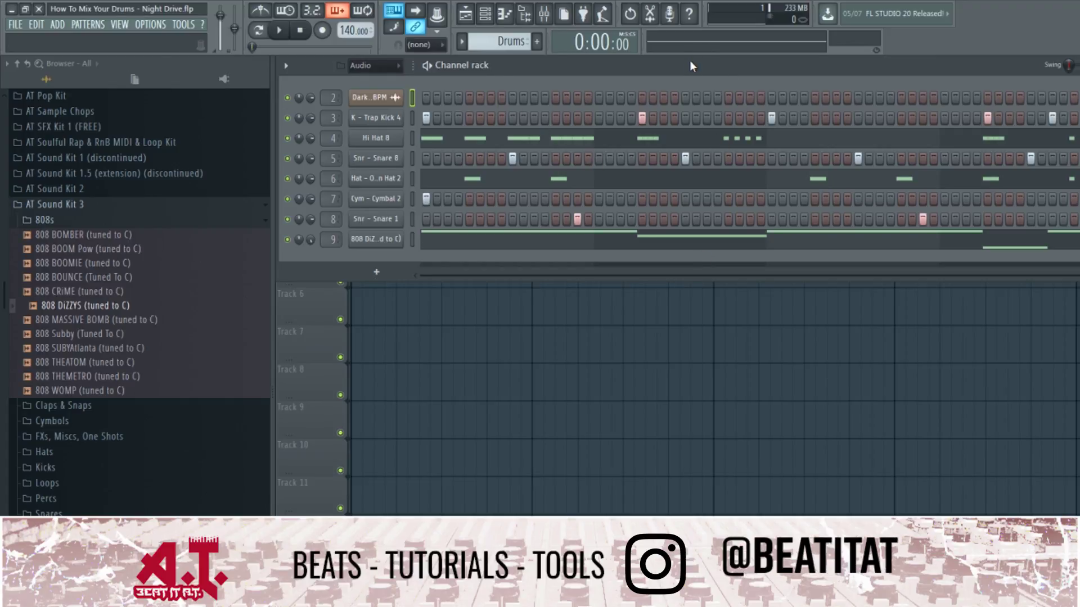
Hide the browser and arrange the channel rack and mixer windows so the playlist's melody and drum clips are accessible.
drag(690, 63, 691, 201)
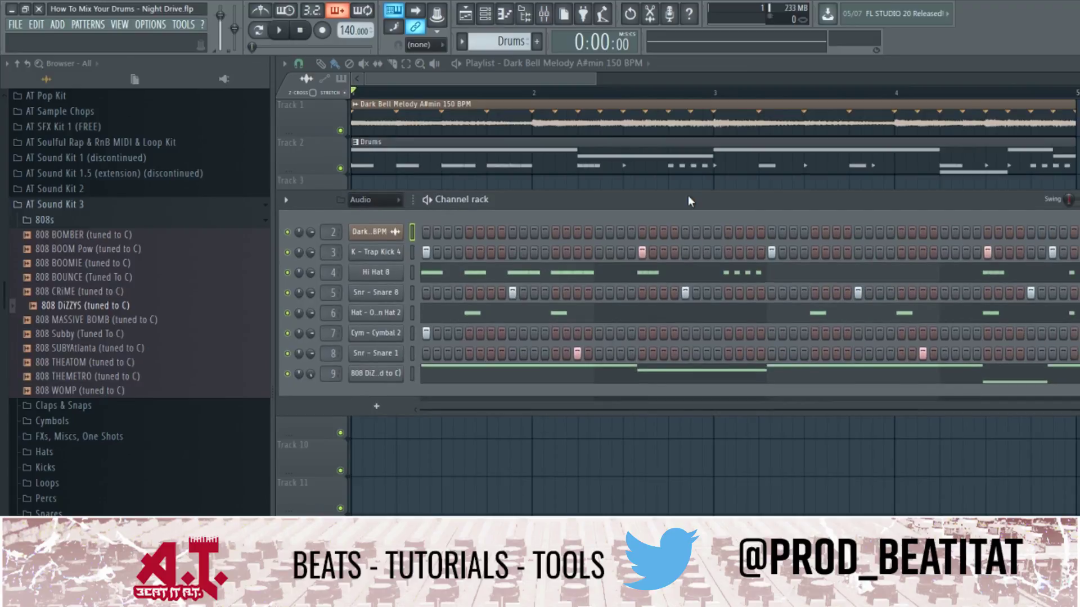
click(528, 22)
drag(274, 203, 350, 285)
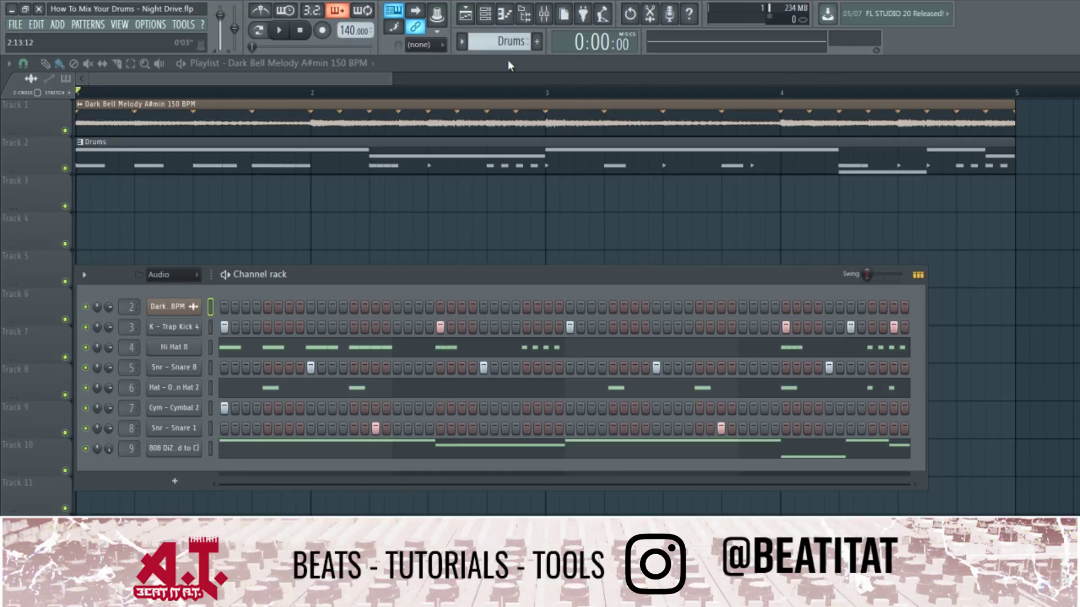
click(554, 25)
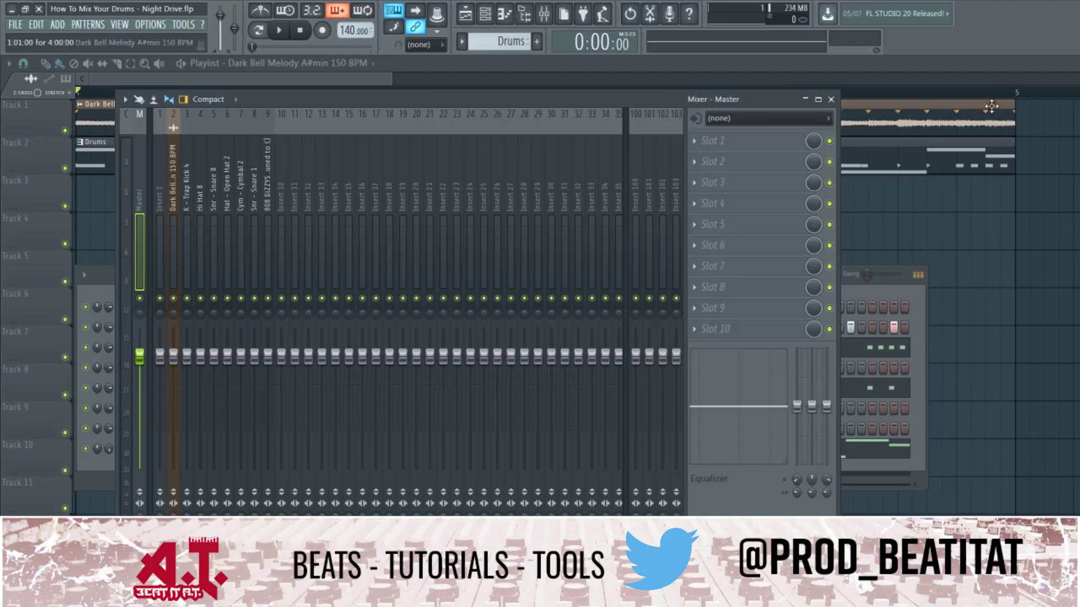
drag(493, 100, 1078, 140)
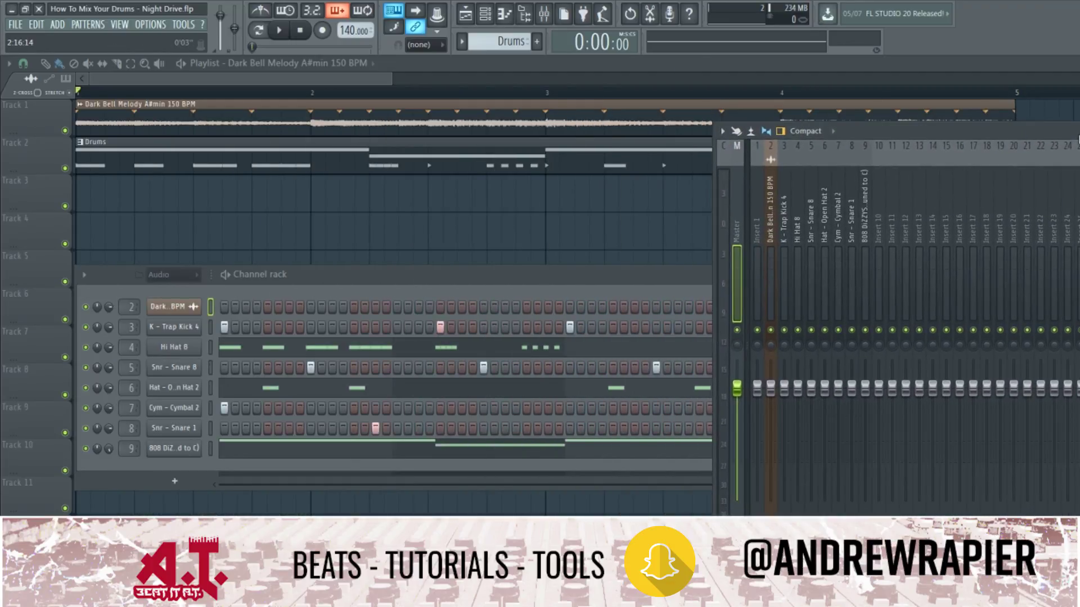
Bring the channel rack back over the playlist, play the beat through and stop playback.
scroll(450, 103, down, 4)
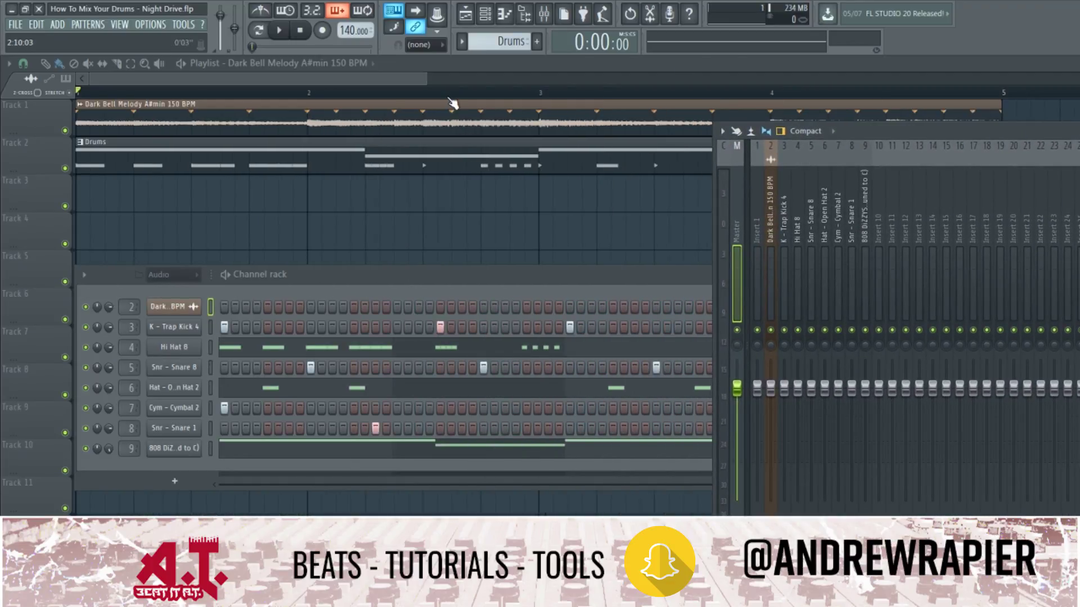
scroll(450, 104, down, 3)
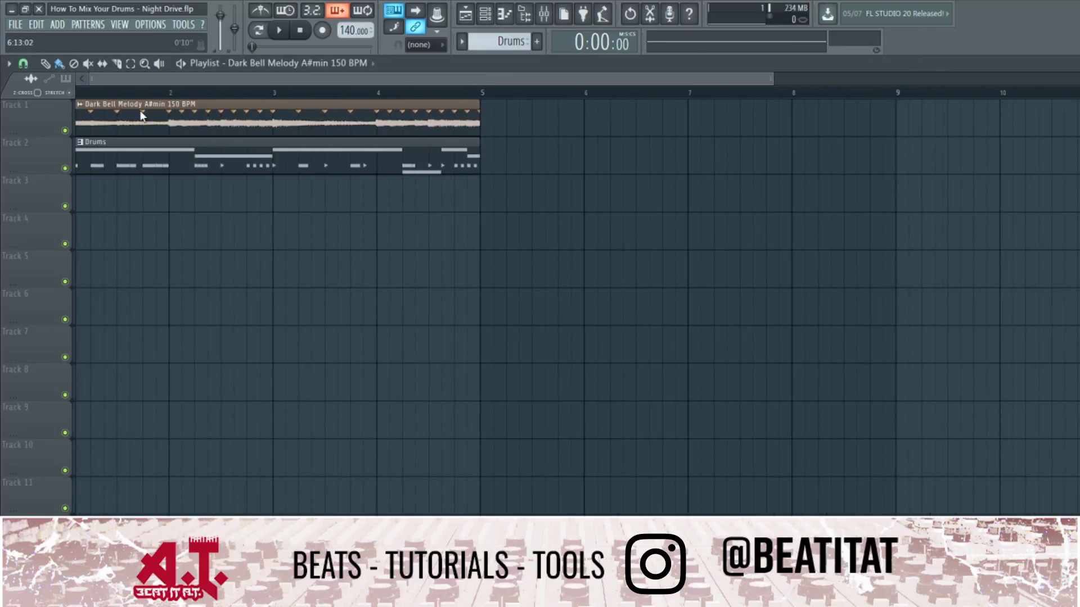
scroll(179, 124, left, 1)
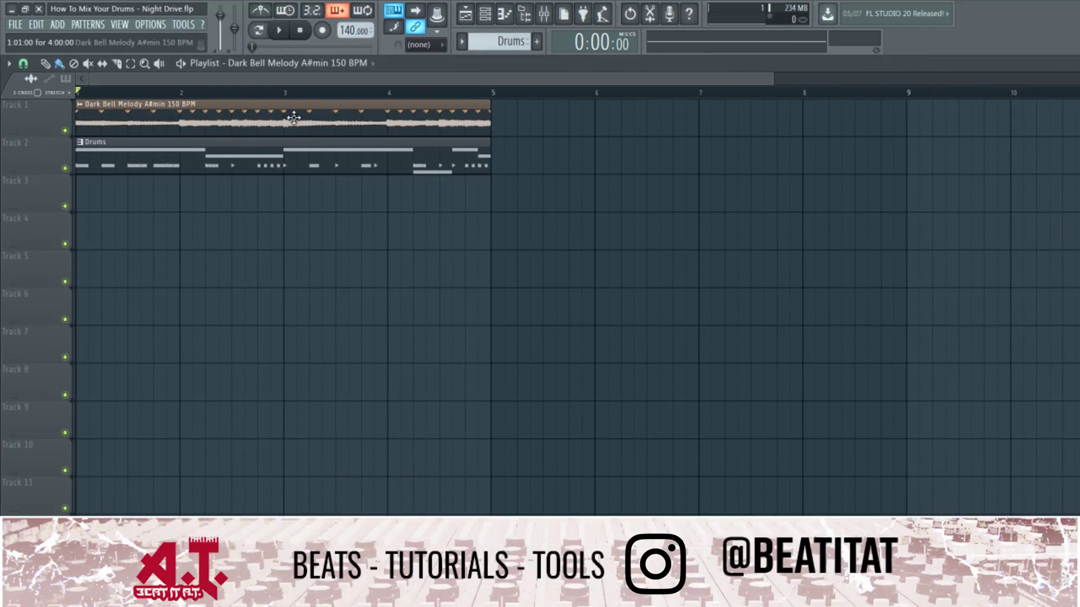
click(493, 19)
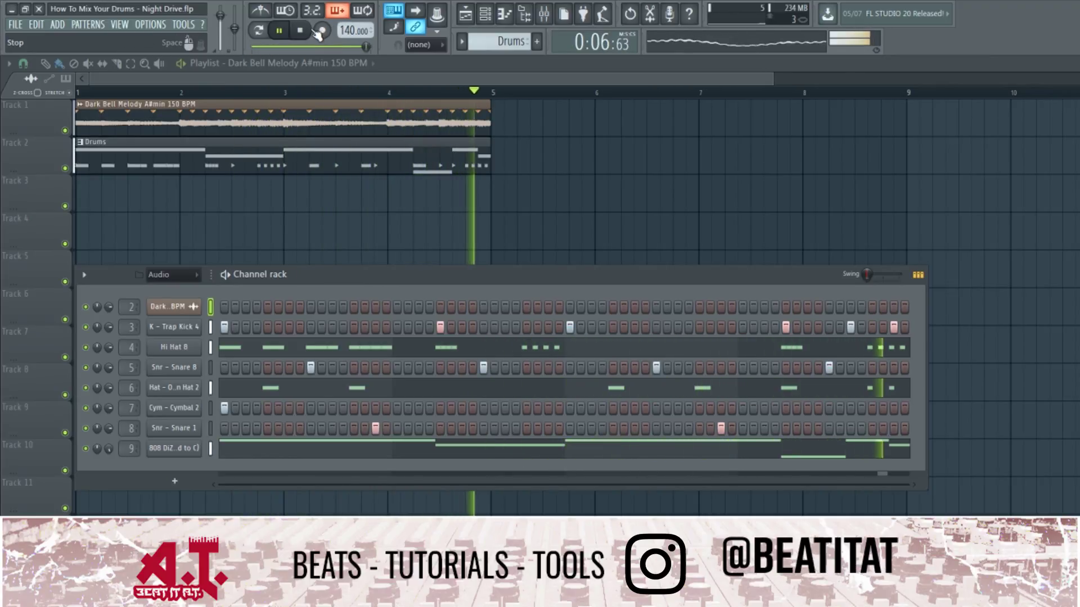
click(306, 33)
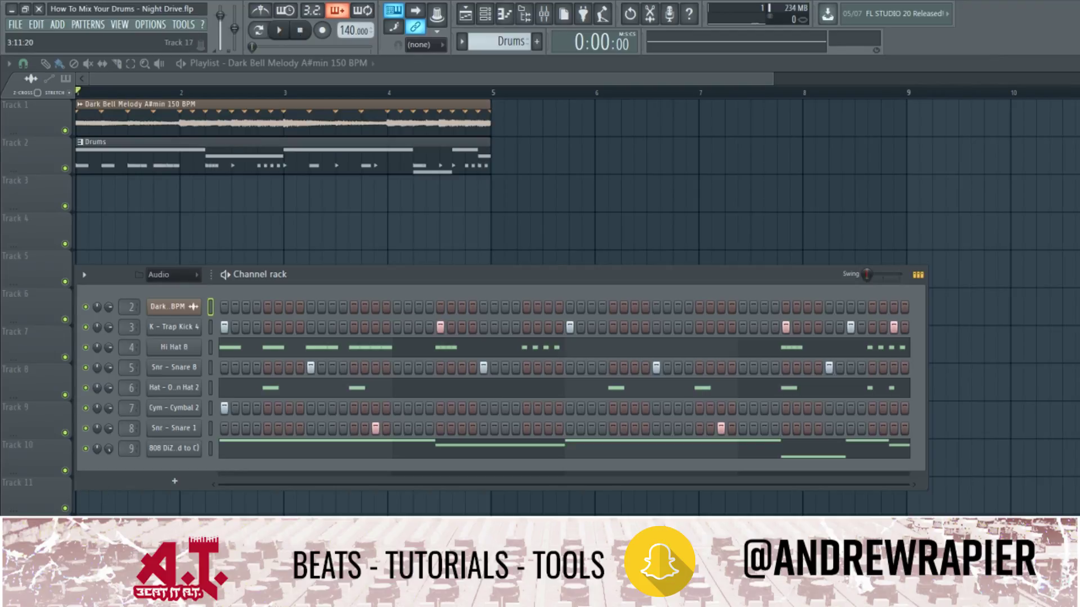
Open the mixer beside the channel rack and play the beat to check the master level.
click(544, 16)
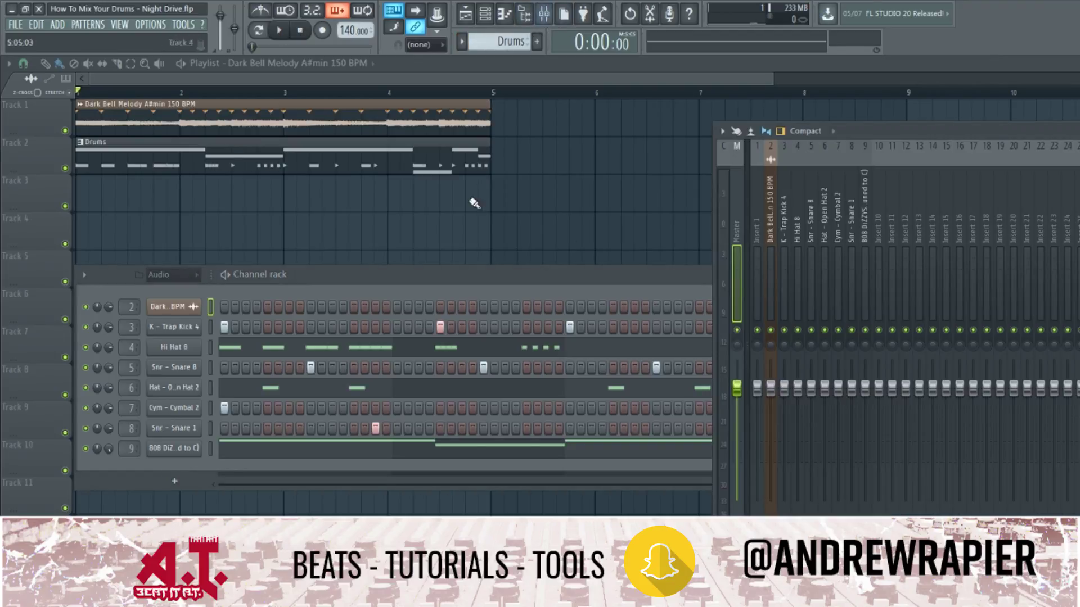
drag(838, 134, 522, 124)
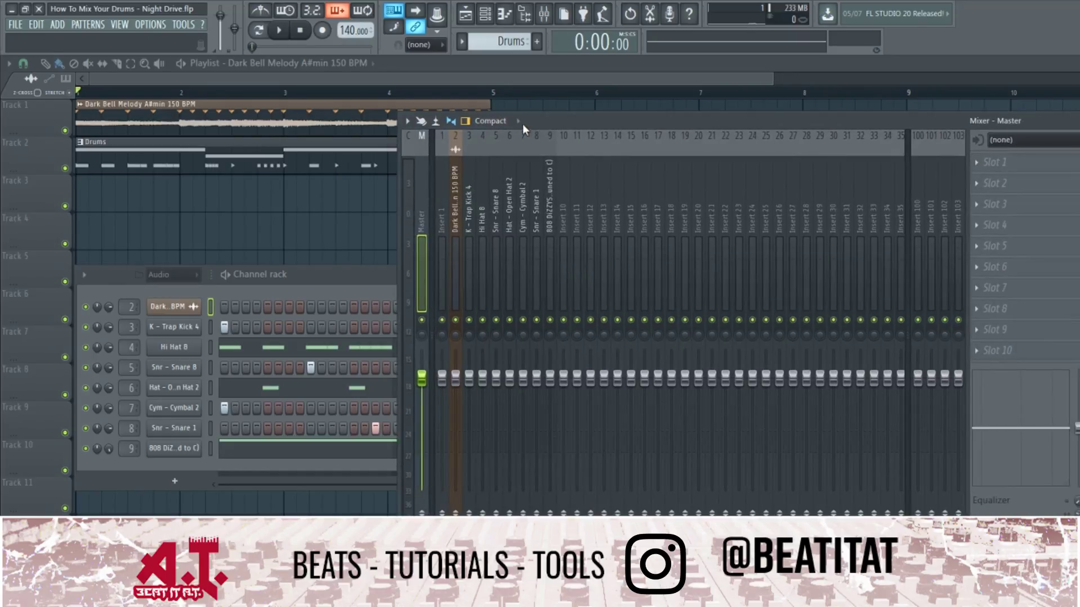
click(279, 29)
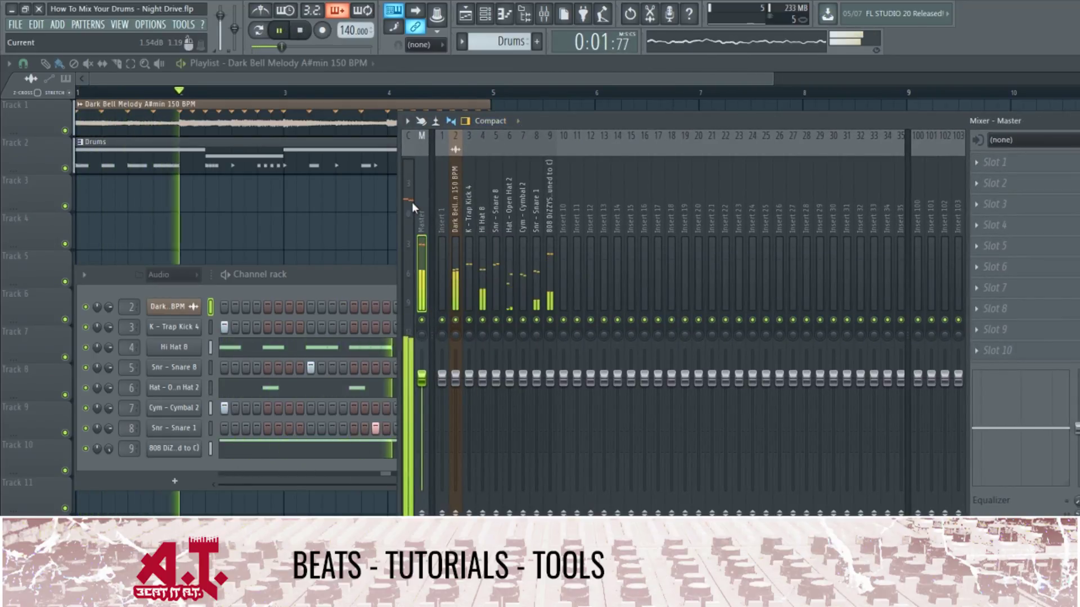
key(space)
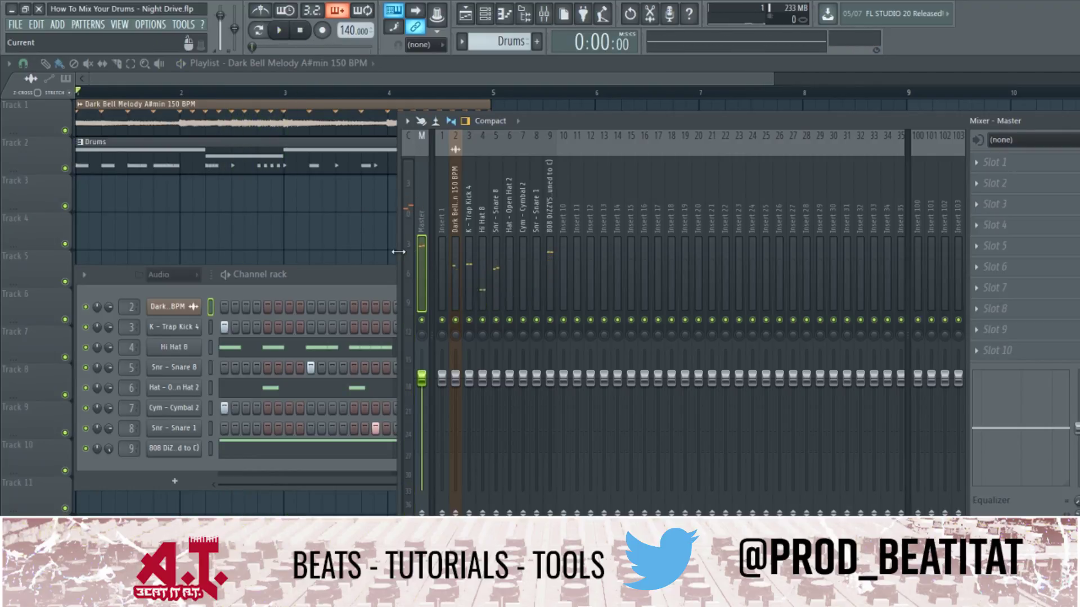
Move the 808 DiZZYS mixer track six positions so it sits directly after the Dark Bell Melody track.
click(455, 253)
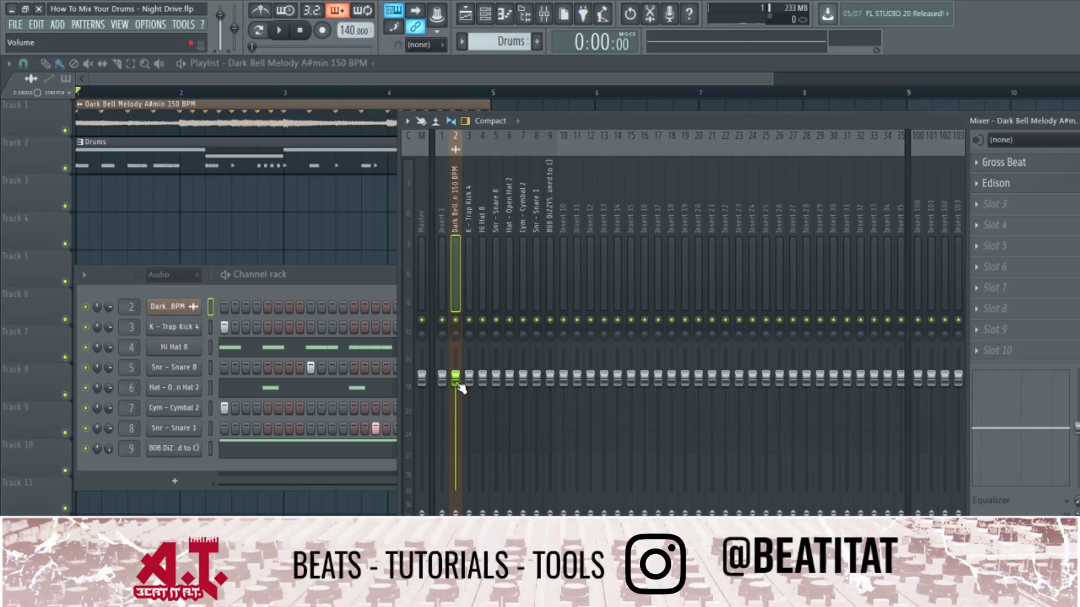
click(549, 255)
key(alt+Left)
key(alt+Left)
key(alt+Left)
key(alt+Left)
key(alt+Left)
key(alt+Left)
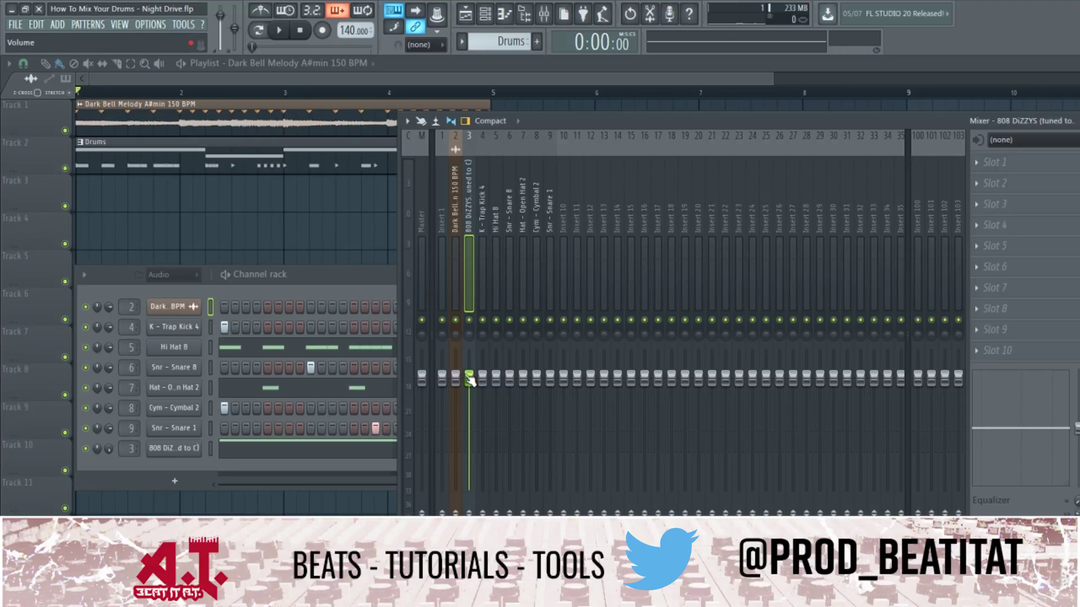
Lower the Dark Bell Melody track's volume to -5.7 dB and bring the 808 DiZZYS fader to nearly the same height.
click(454, 218)
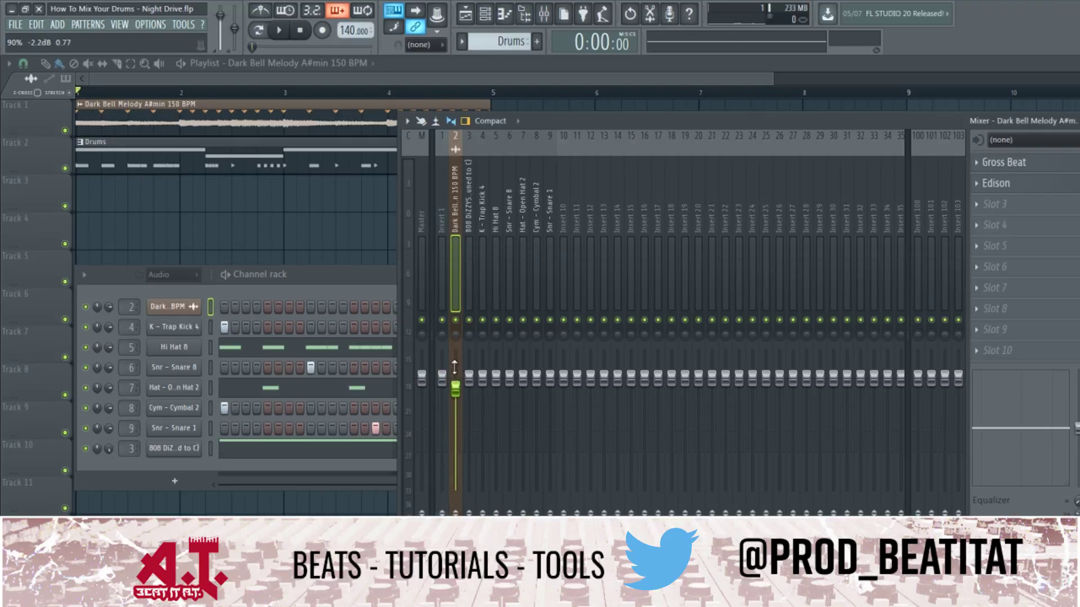
scroll(454, 368, down, 3)
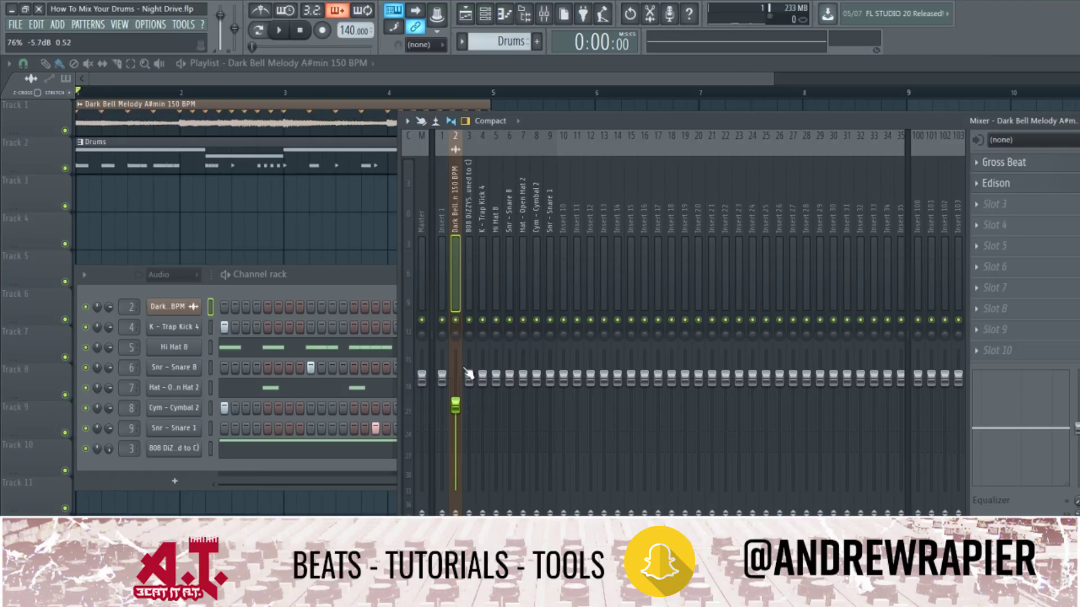
click(466, 291)
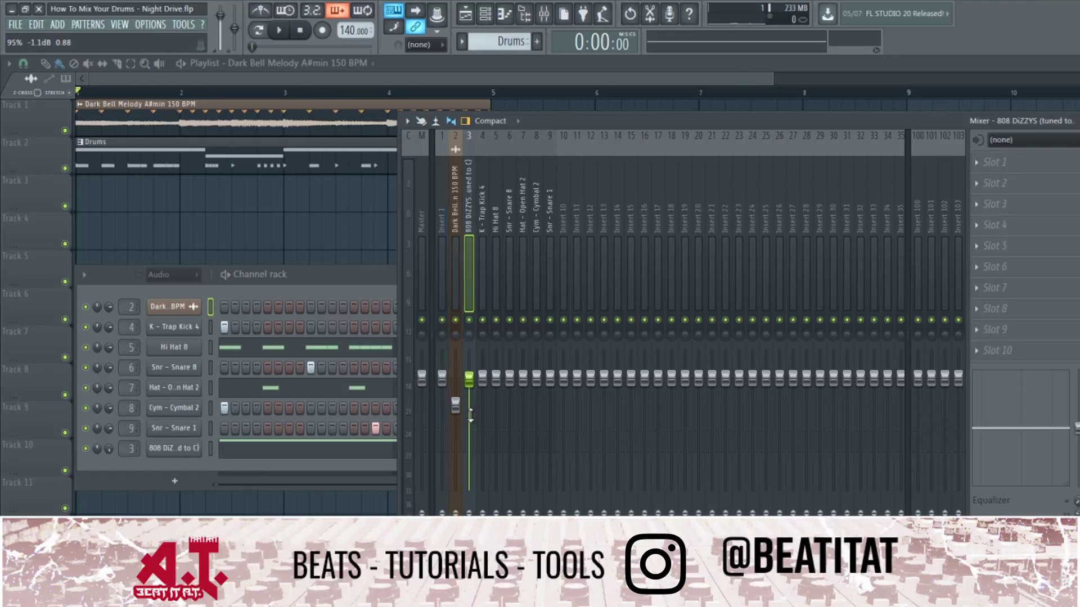
Play the beat to compare the master, 808 and hi-hat levels in the mixer, and stop playback.
key(space)
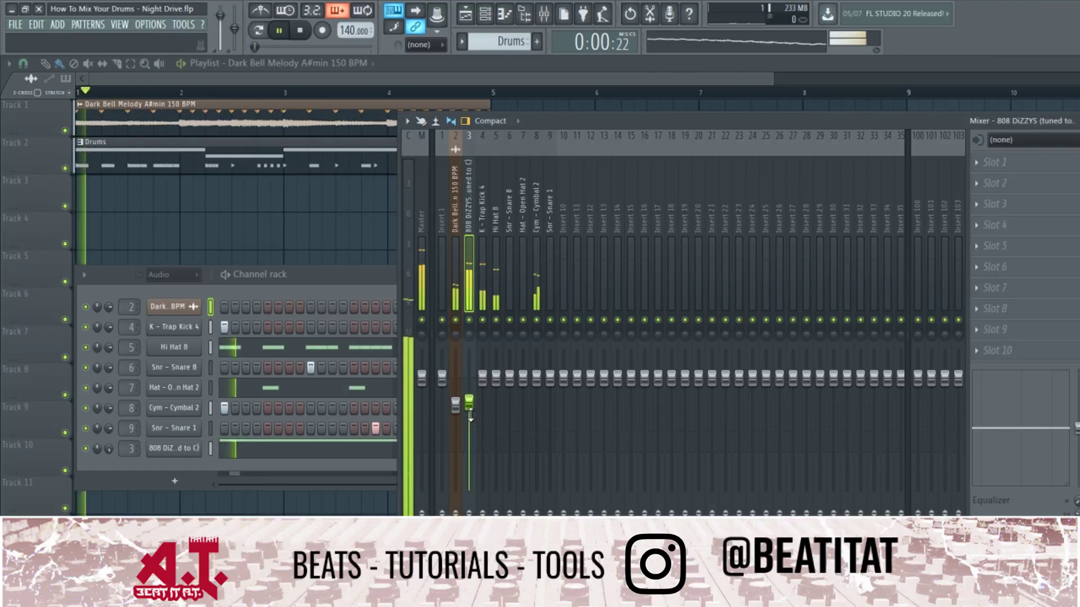
click(416, 235)
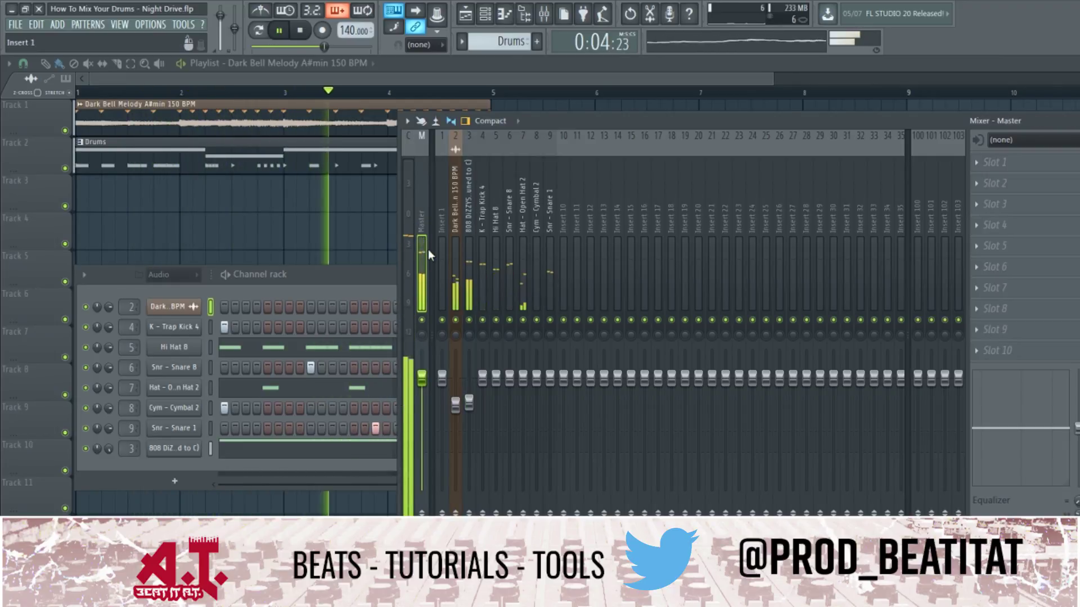
click(467, 261)
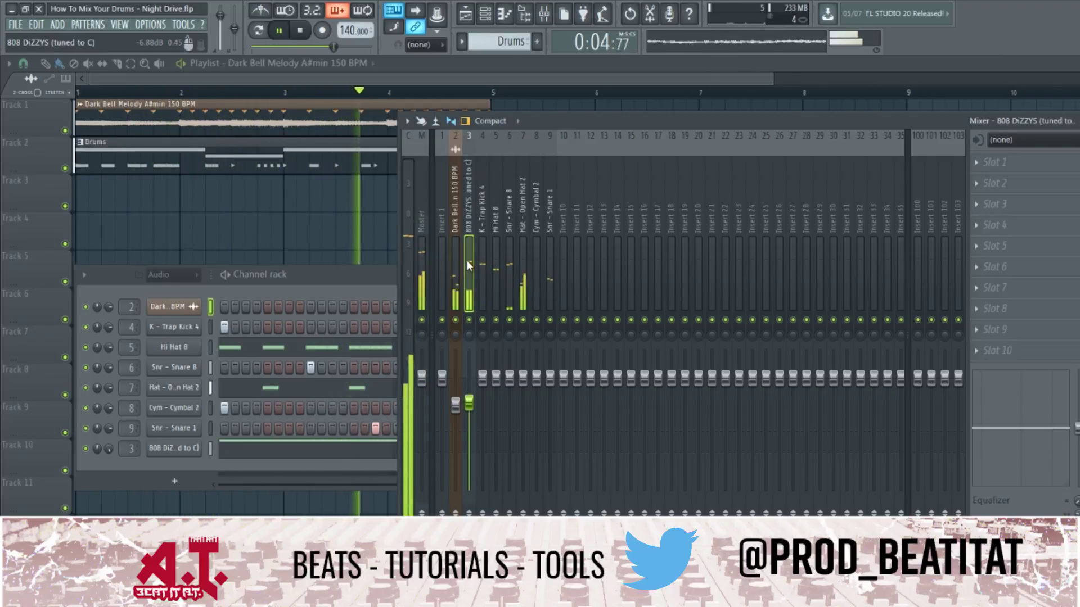
click(504, 289)
key(space)
click(494, 293)
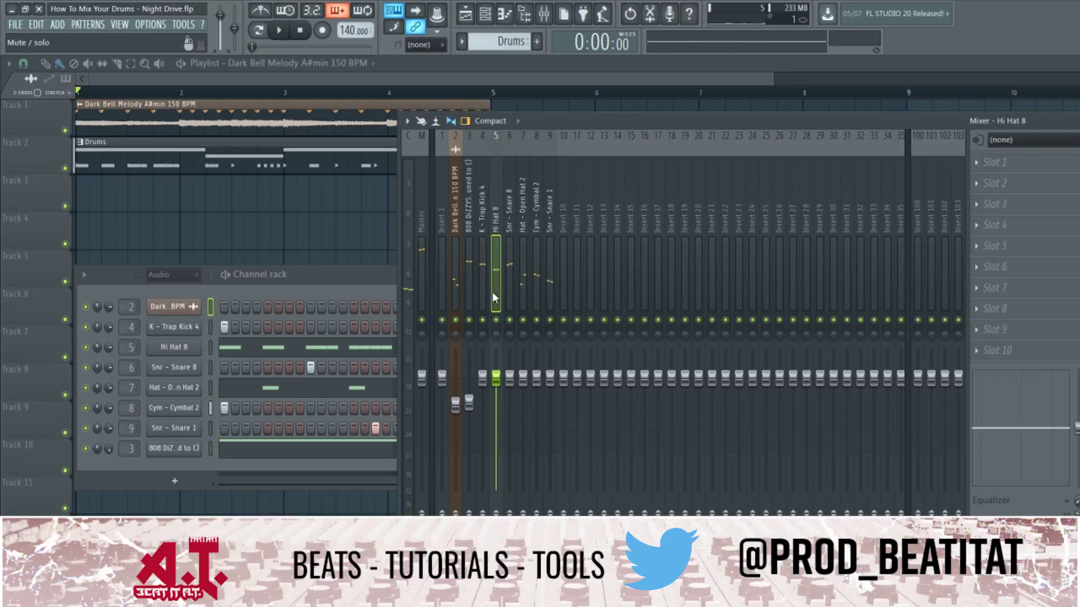
click(469, 255)
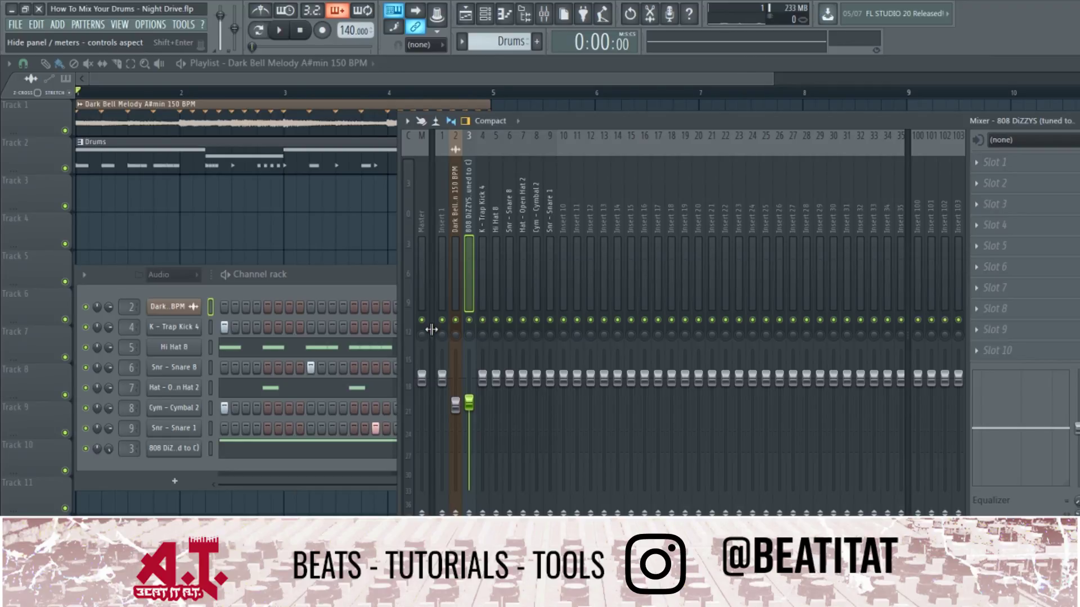
Set the Hi Hat 8 track's volume to -5.7 dB and check it in solo and in the full mix.
click(494, 276)
drag(495, 376, 502, 404)
key(space)
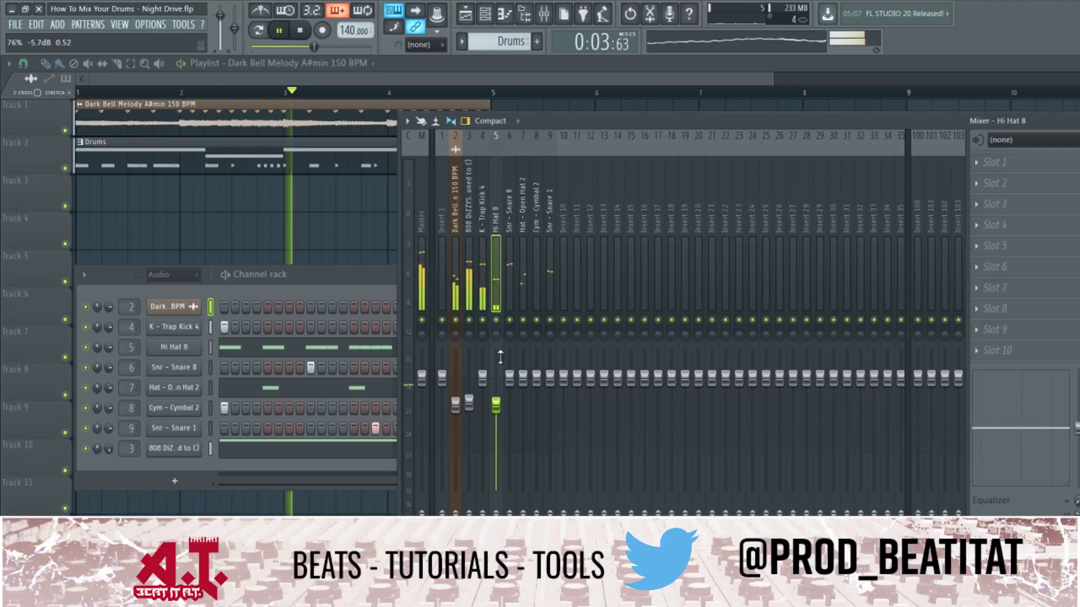
right_click(496, 321)
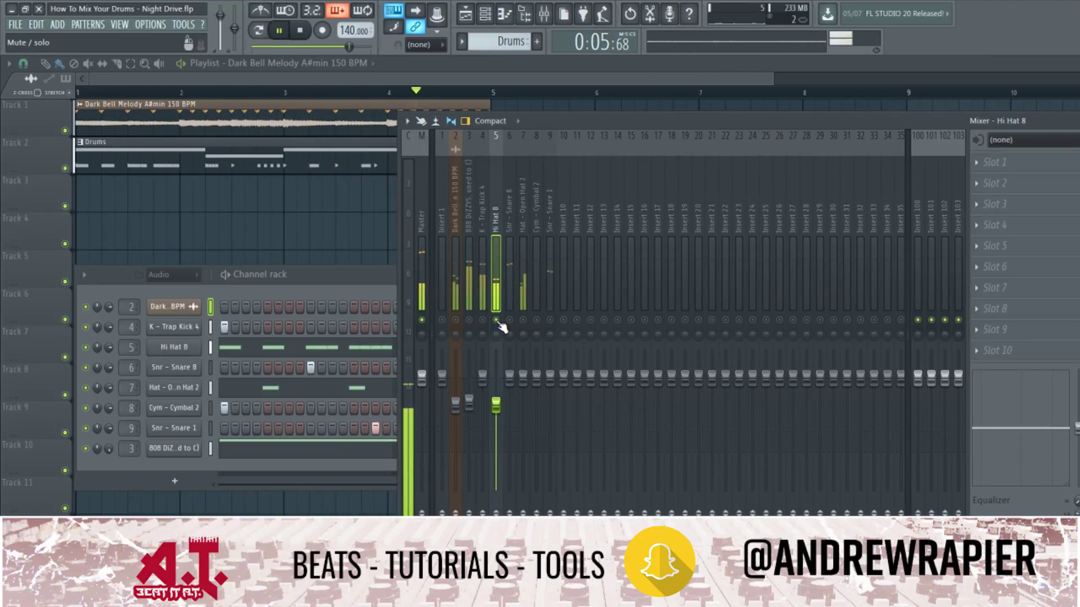
right_click(496, 320)
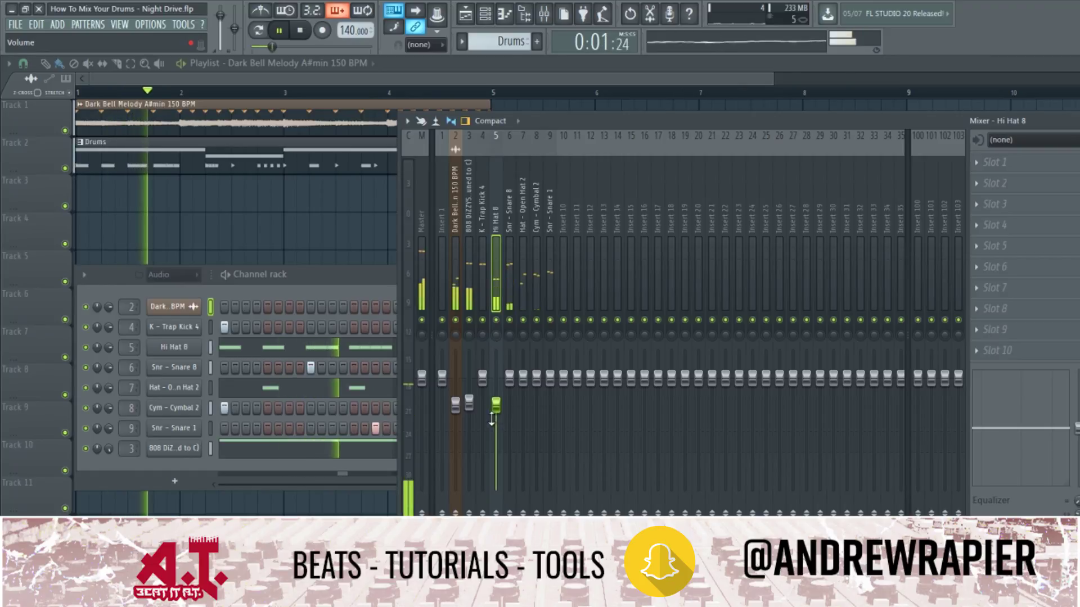
Compare the snare and 808 levels during playback and lower the Open Hat 2 track's volume to -3.4 dB.
click(510, 281)
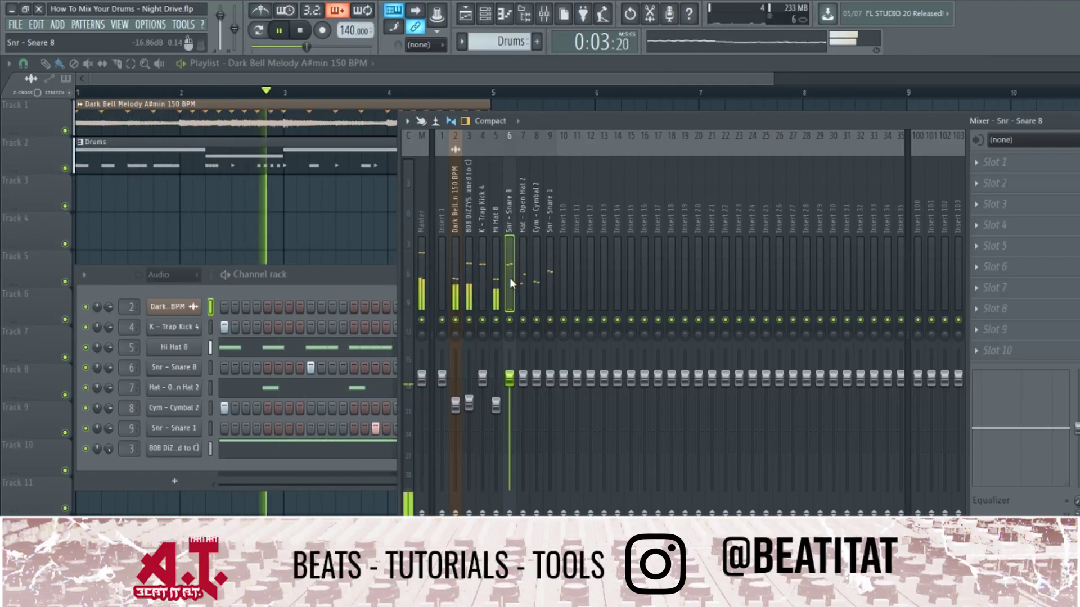
click(470, 274)
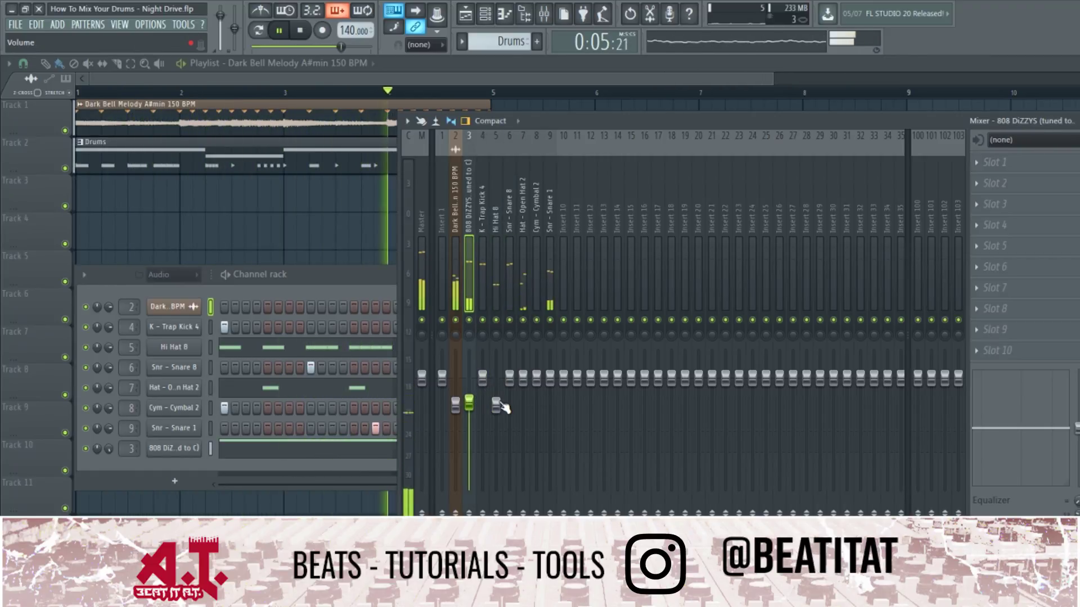
click(526, 298)
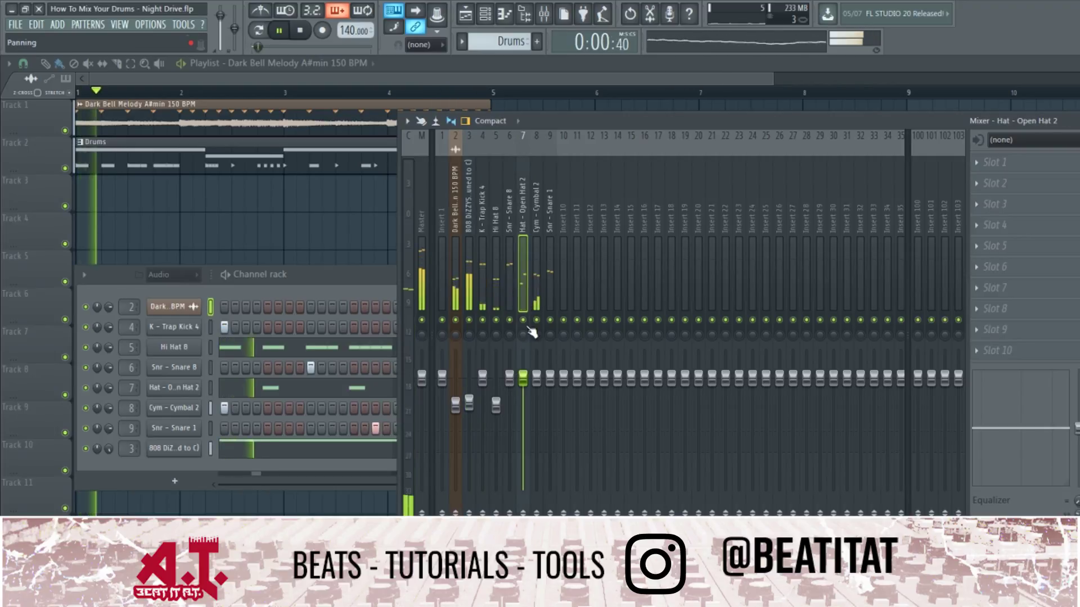
drag(523, 378, 526, 386)
key(space)
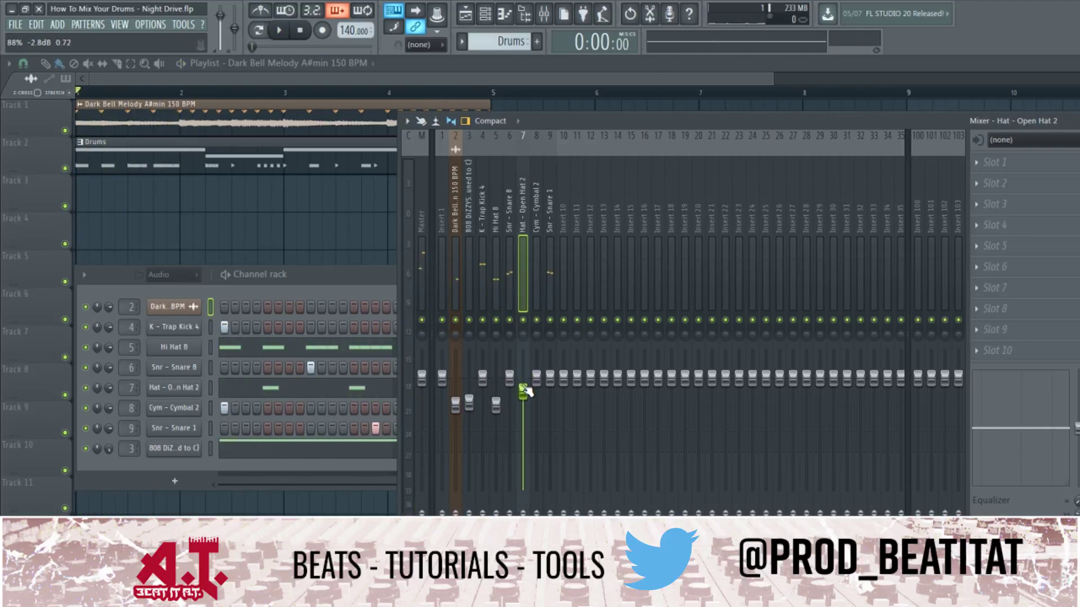
key(space)
scroll(523, 391, down, 2)
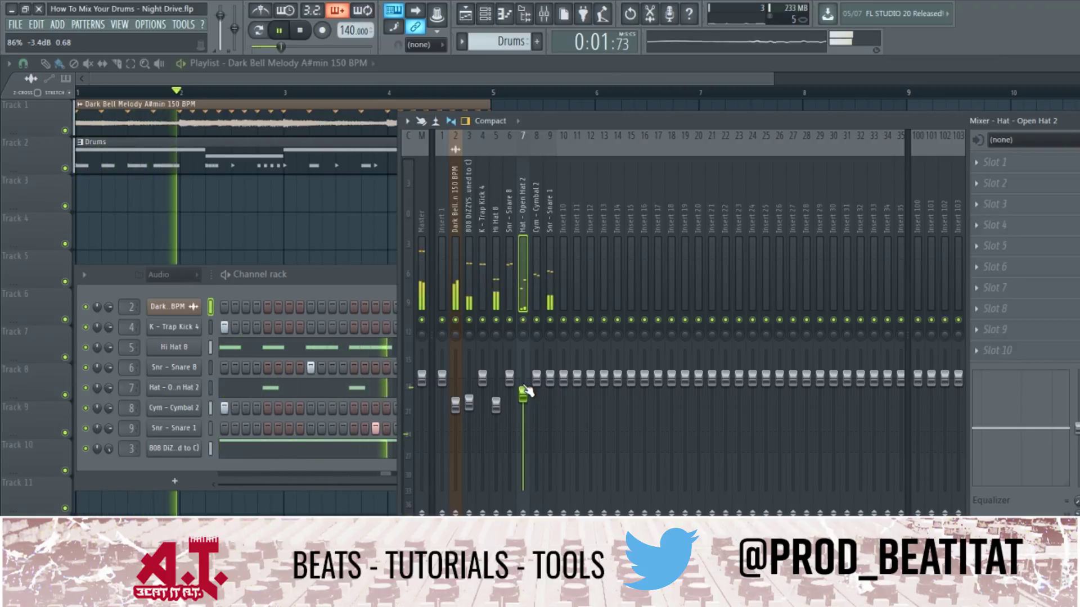
key(space)
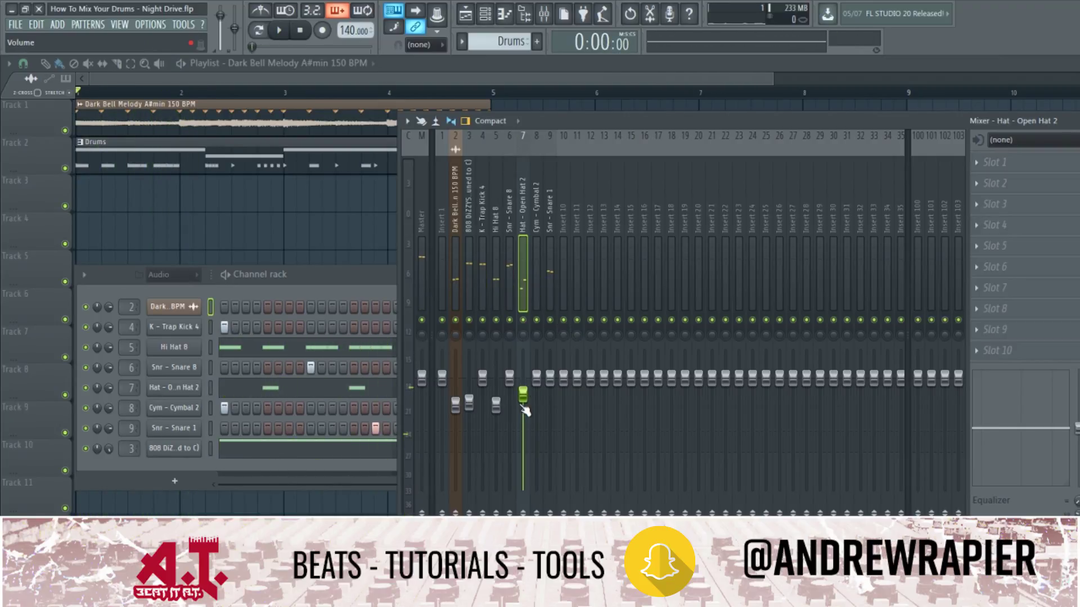
Go through the Snare 1, Open Hat 2, Hi Hat 8, Trap Kick 4 and 808 DiZZYS mixer tracks to review their faders.
click(554, 265)
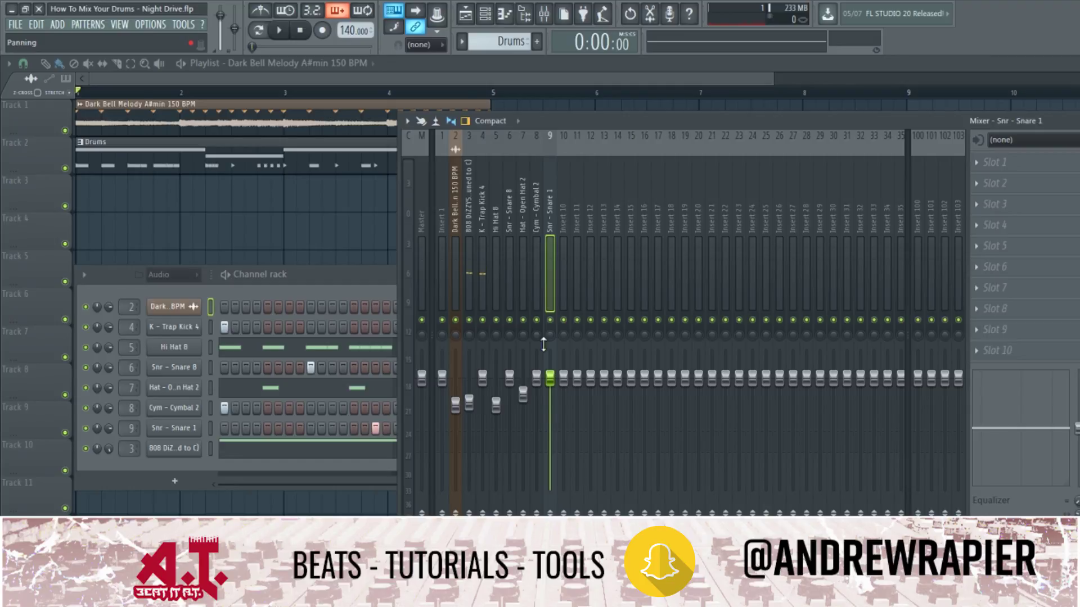
click(522, 299)
click(497, 293)
click(481, 298)
click(468, 292)
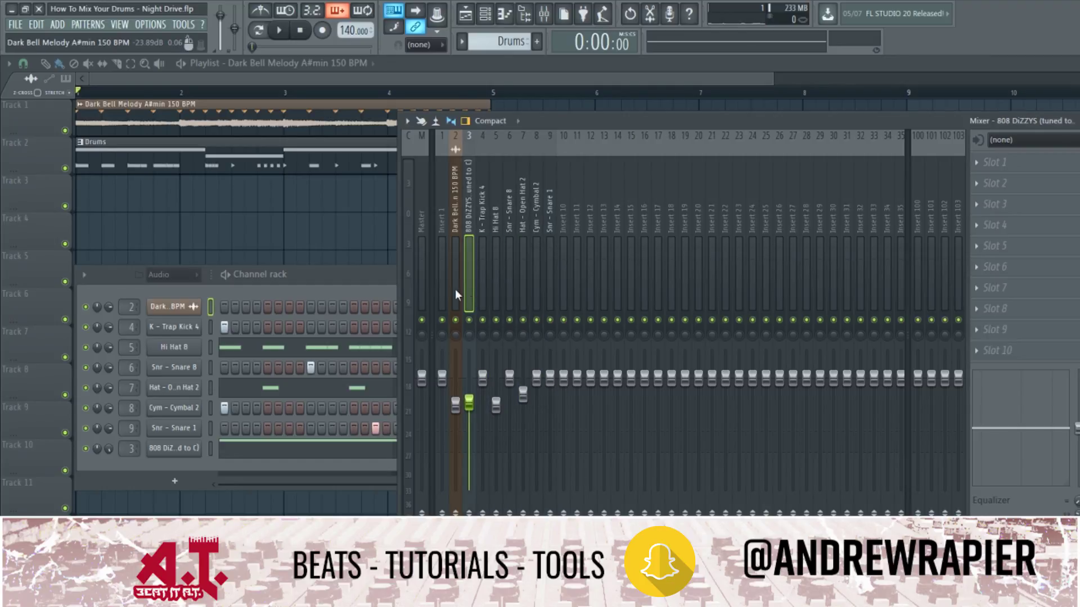
Add Fruity Parametric EQ 2 to slot 3 of the Dark Bell Melody track and move its window over the mixer.
click(454, 293)
click(1010, 203)
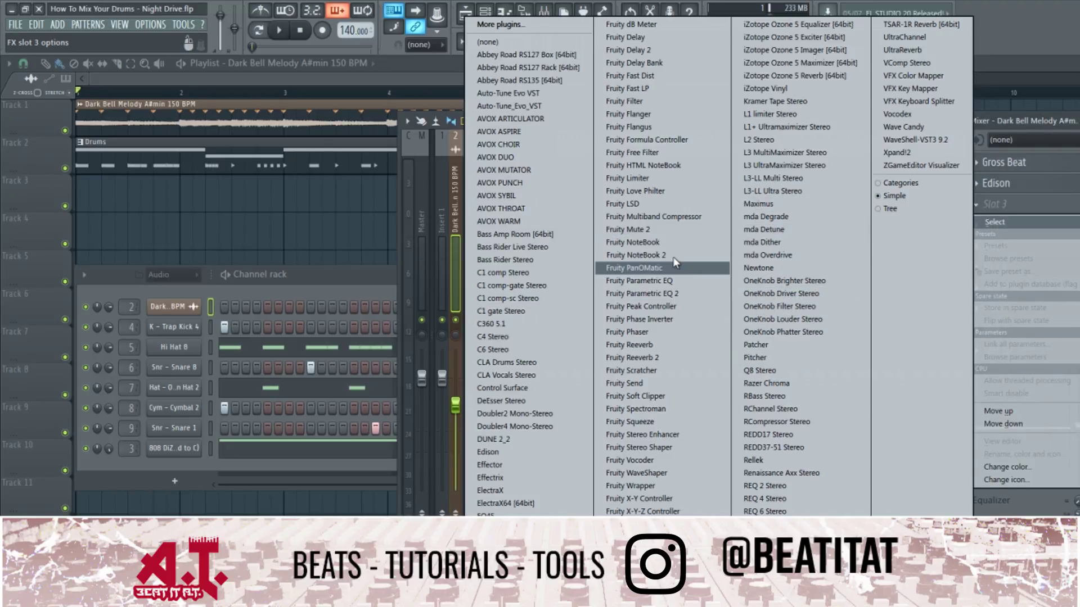
click(667, 293)
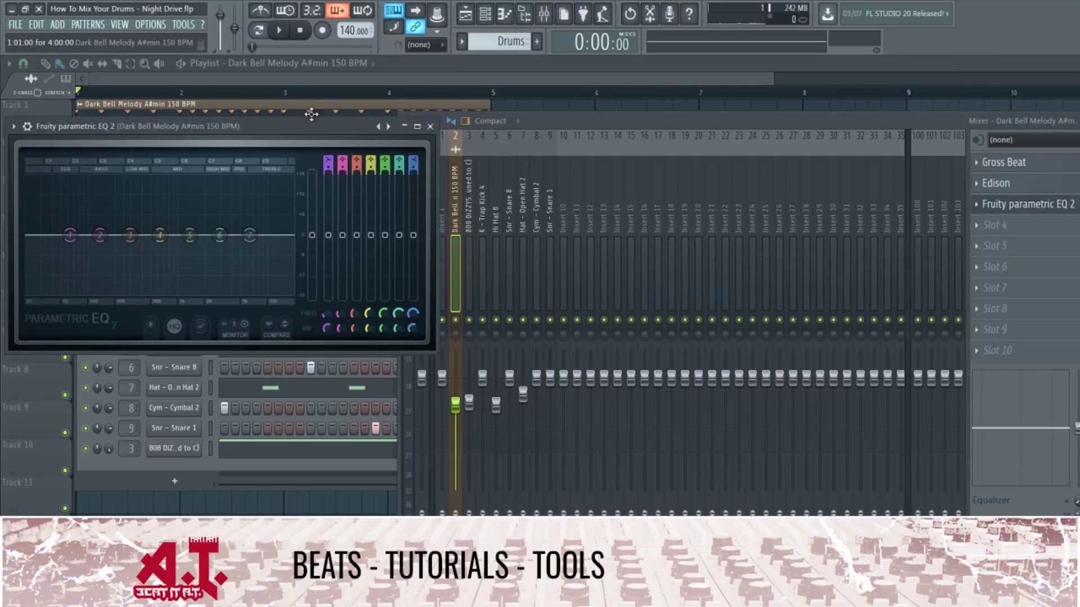
drag(311, 114, 863, 227)
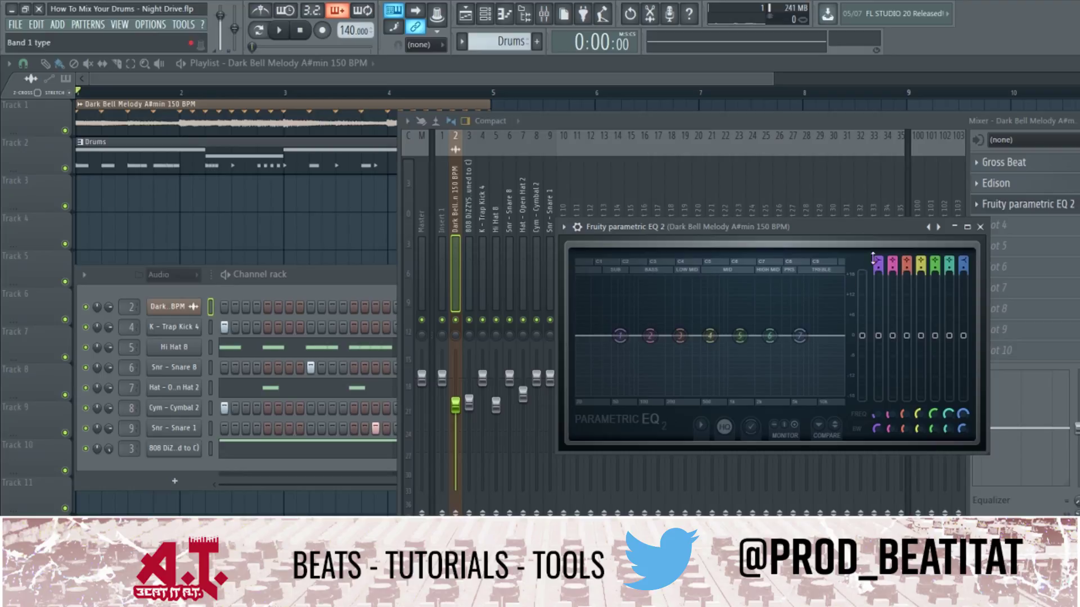
Make band 1 of the melody EQ a steep low cut, dip band 4, slightly boost bands 5 and 7, and play the mix.
scroll(875, 262, down, 5)
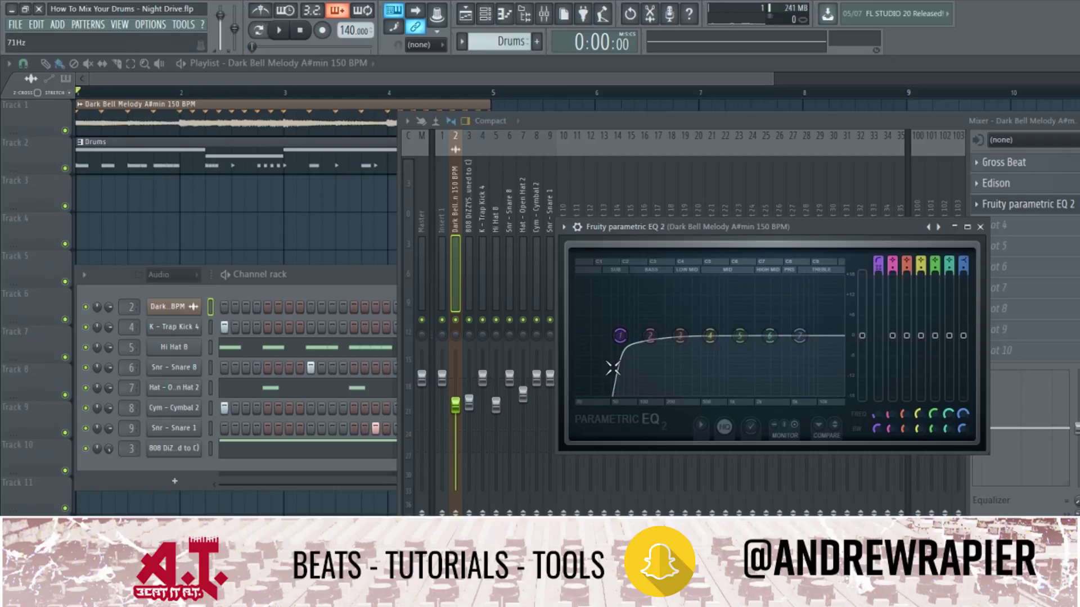
key(space)
drag(620, 336, 741, 332)
key(space)
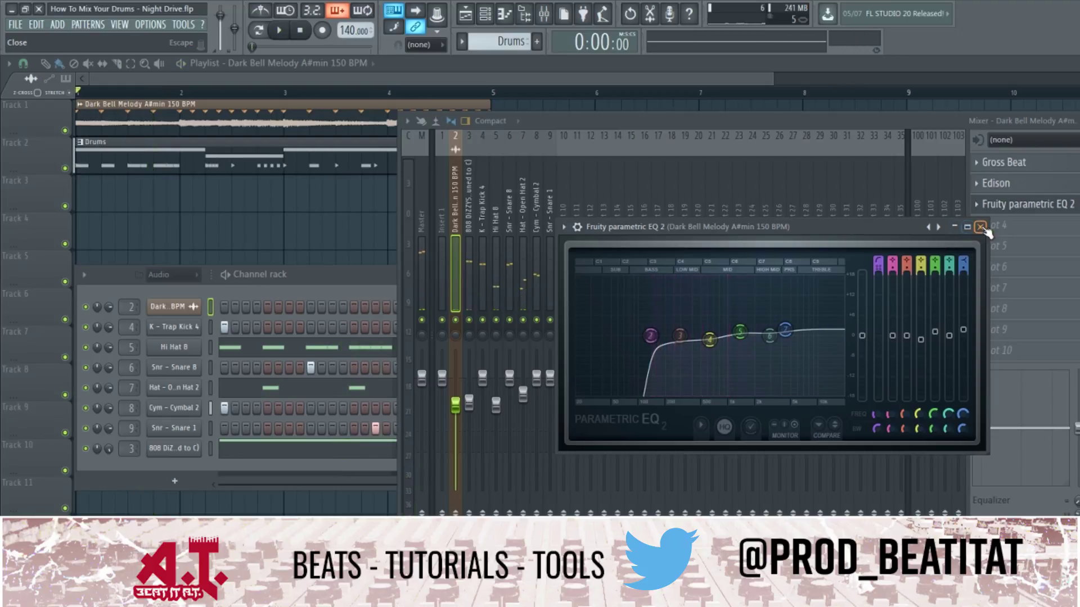
click(981, 226)
key(space)
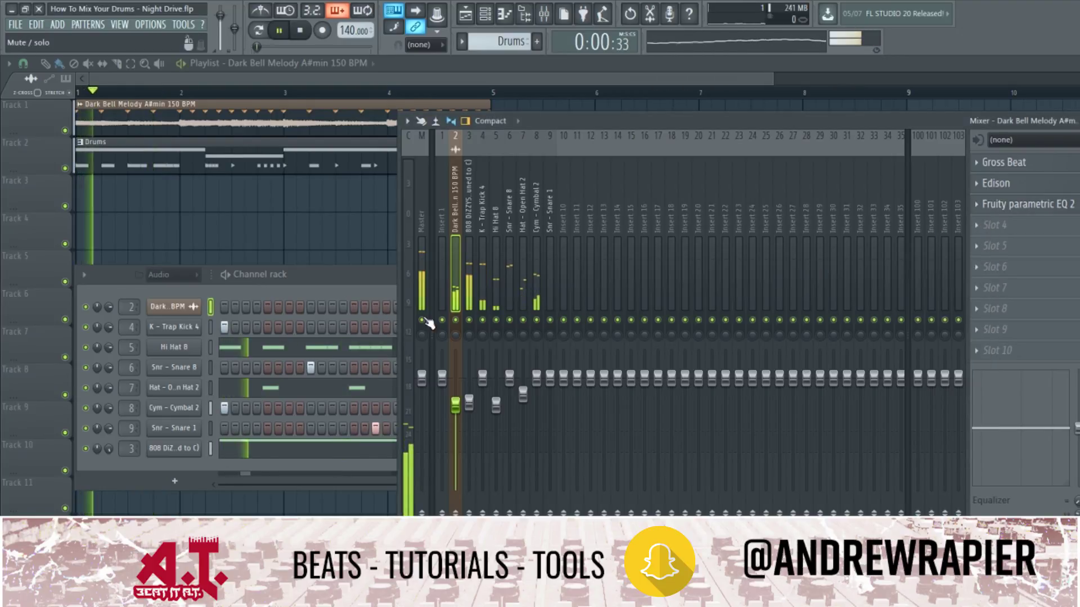
Add Fruity Parametric EQ 2 to slot 1 of the 808 DiZZYS track and move its window over the mixer.
click(469, 275)
click(1007, 162)
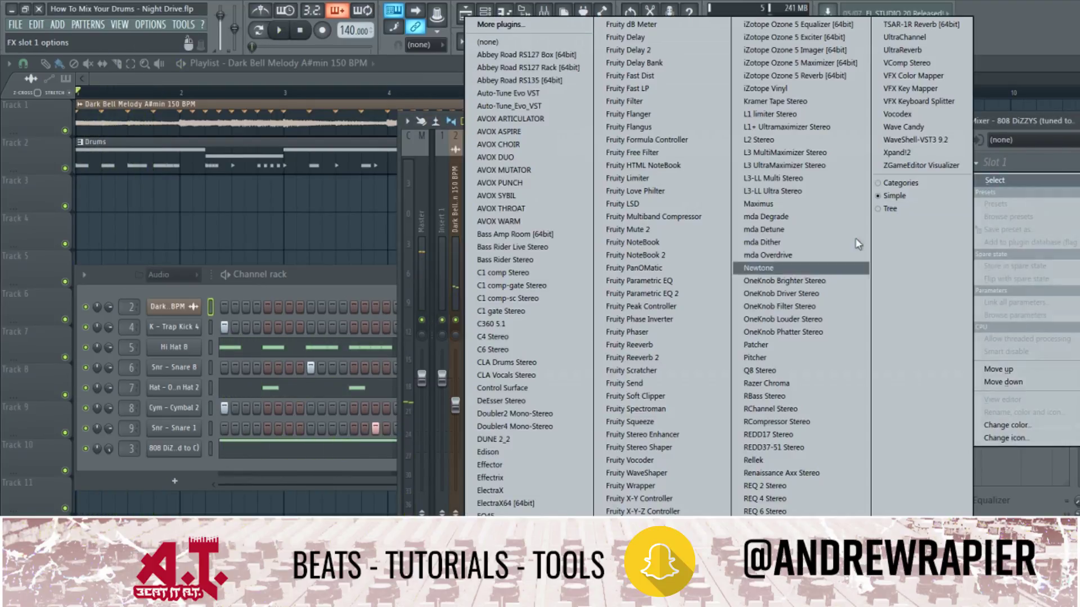
click(709, 296)
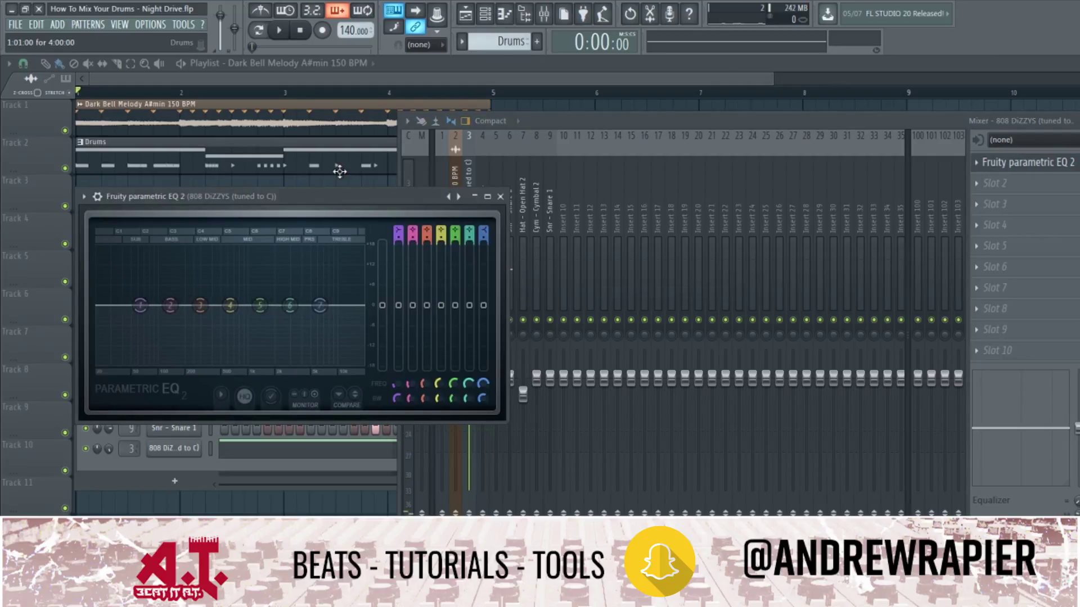
drag(360, 200, 930, 221)
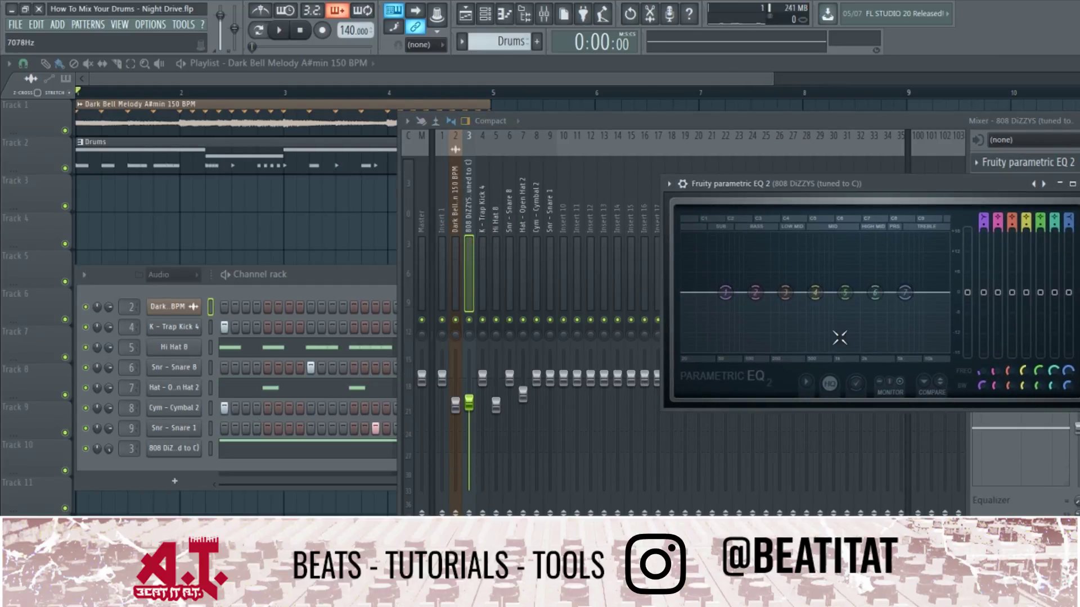
Shape the 808 EQ during playback: pull band 7 to -18 dB at 426 Hz, lower band 1 to the sub range and slightly boost band 2.
drag(903, 293, 799, 350)
key(space)
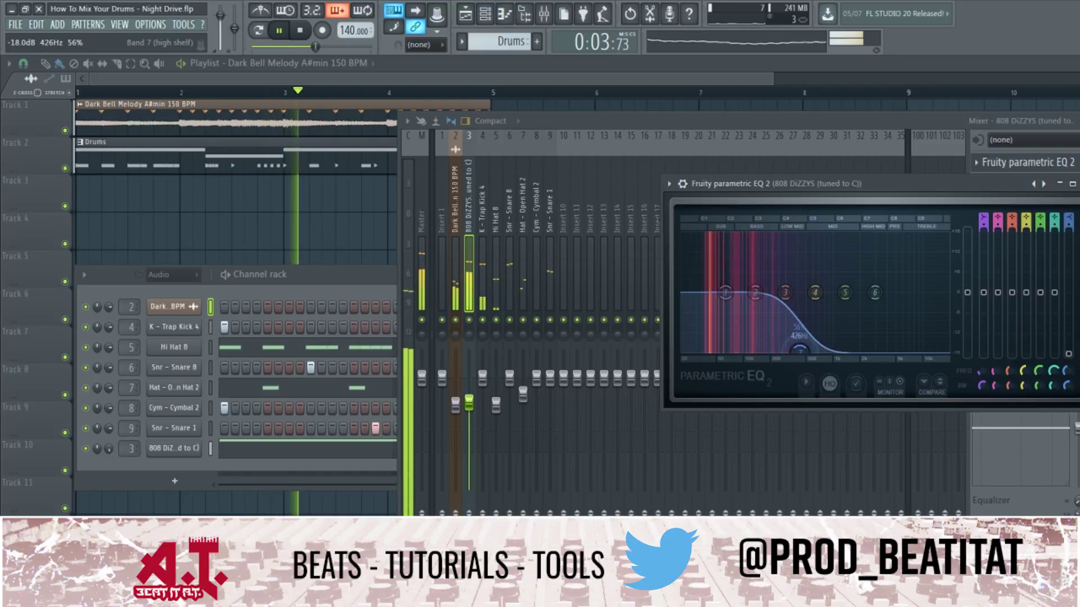
drag(755, 292, 683, 306)
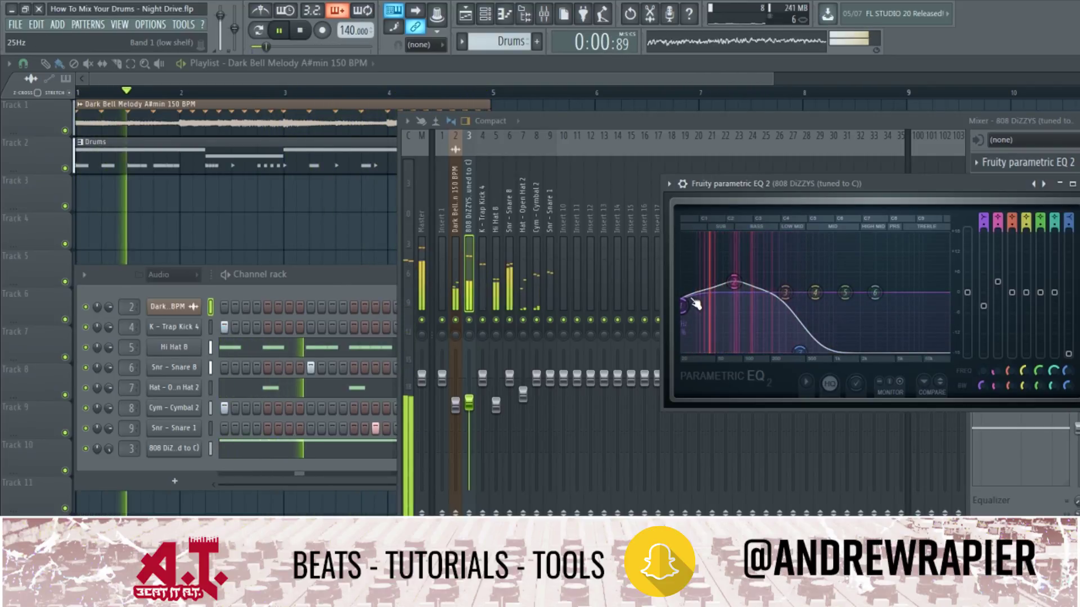
click(735, 279)
key(space)
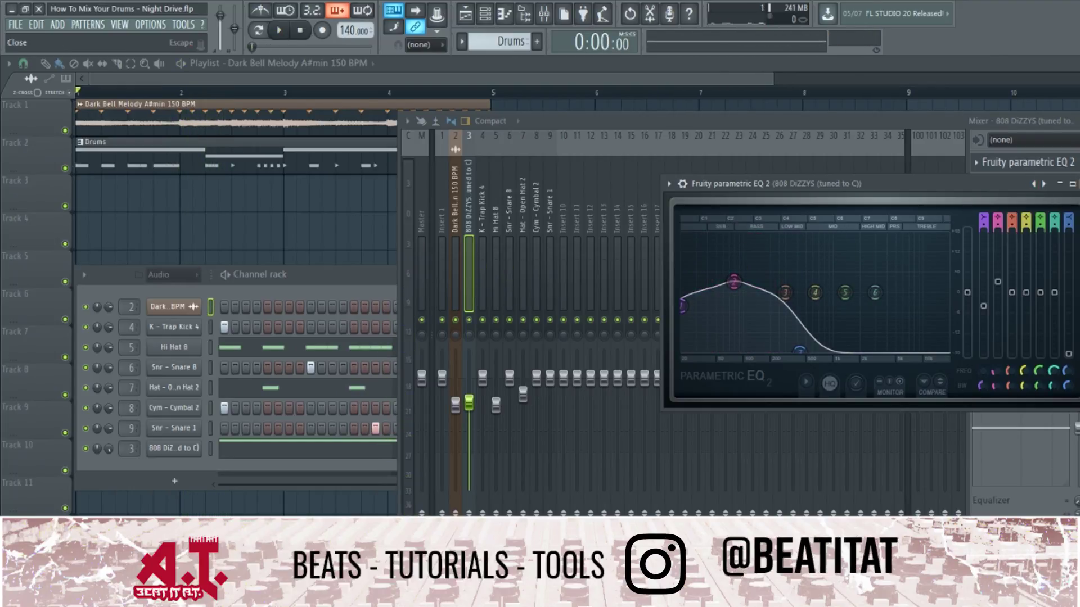
key(Escape)
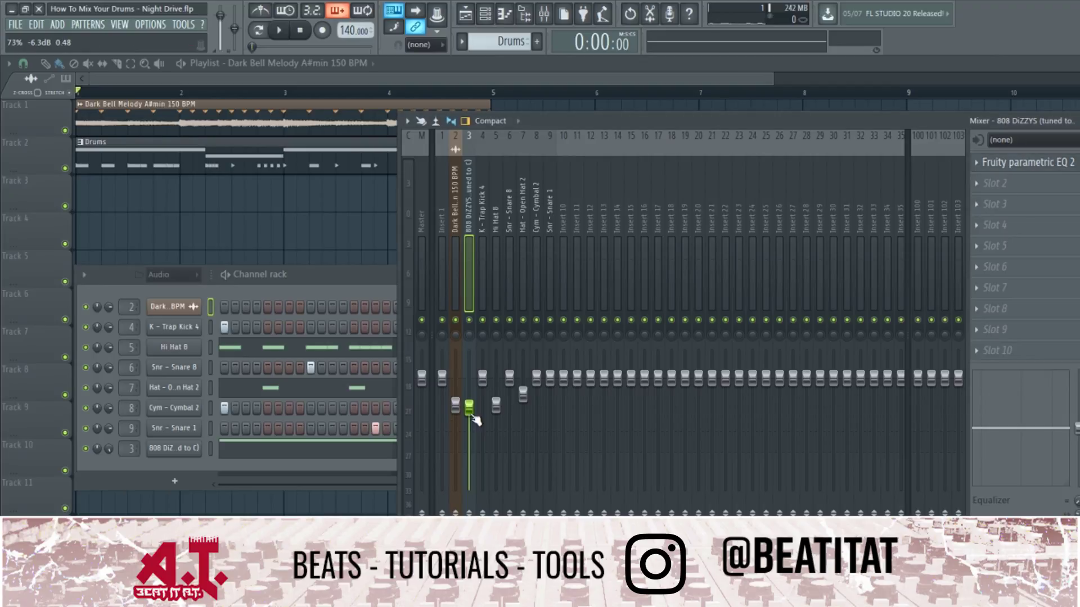
Lower the Trap Kick 4 and Dark Bell Melody volumes slightly and set the 808 track to -7.2 dB.
click(491, 246)
click(484, 252)
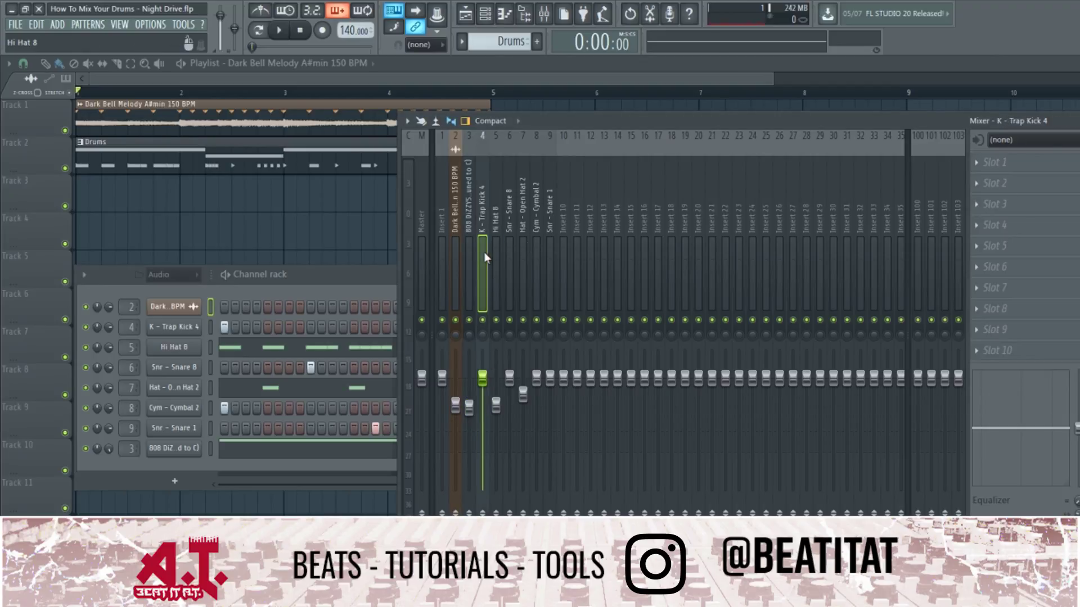
click(1036, 164)
key(Escape)
drag(486, 379, 483, 393)
click(469, 406)
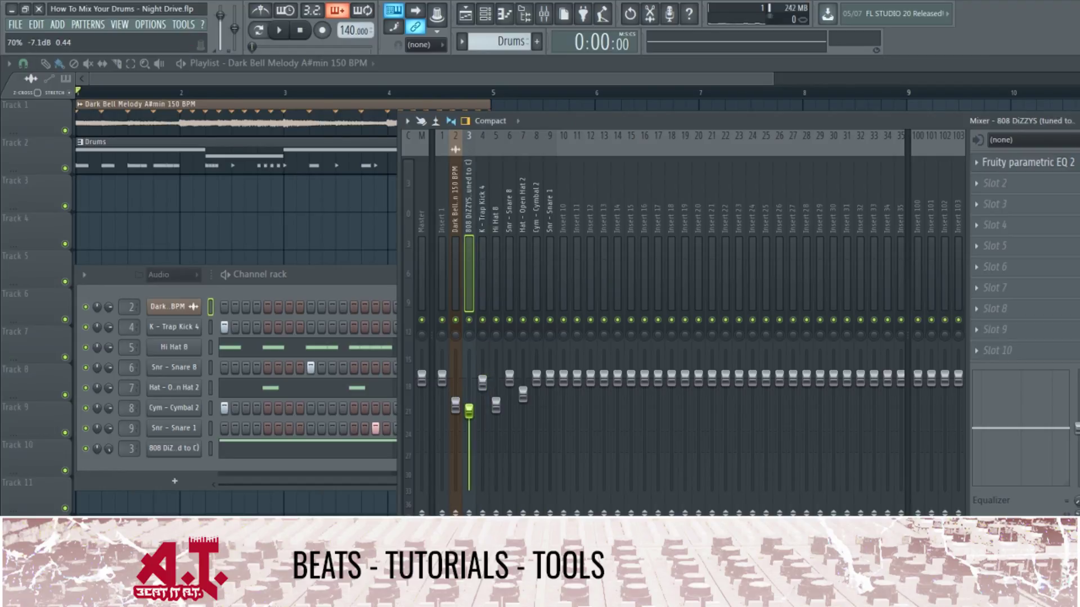
click(455, 405)
click(471, 413)
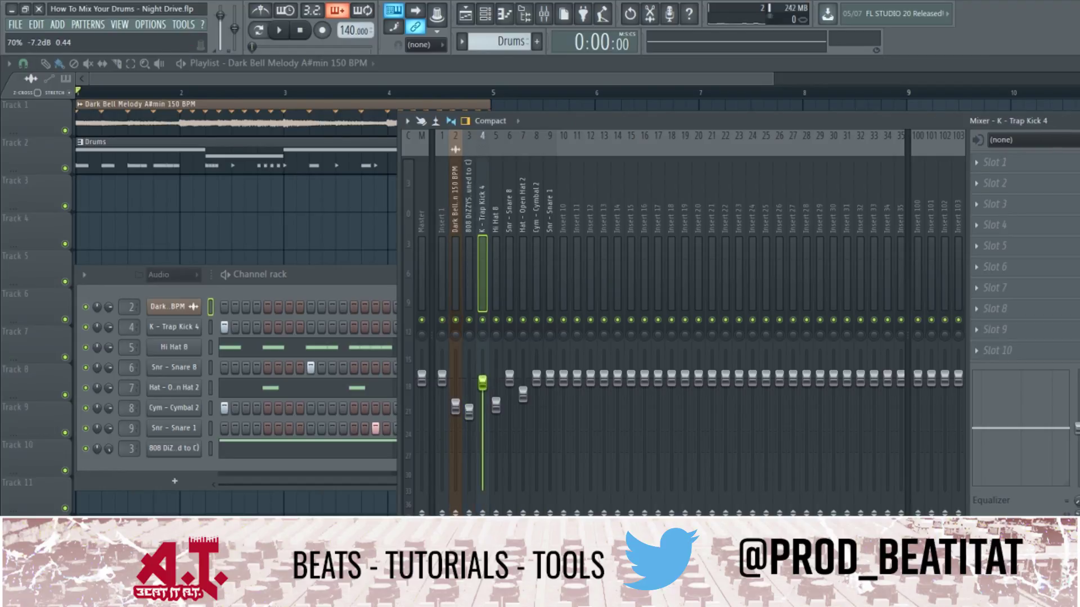
Add Fruity Parametric EQ 2 to slot 1 of the Trap Kick 4 track and move its window over the mixer.
click(482, 382)
click(1038, 168)
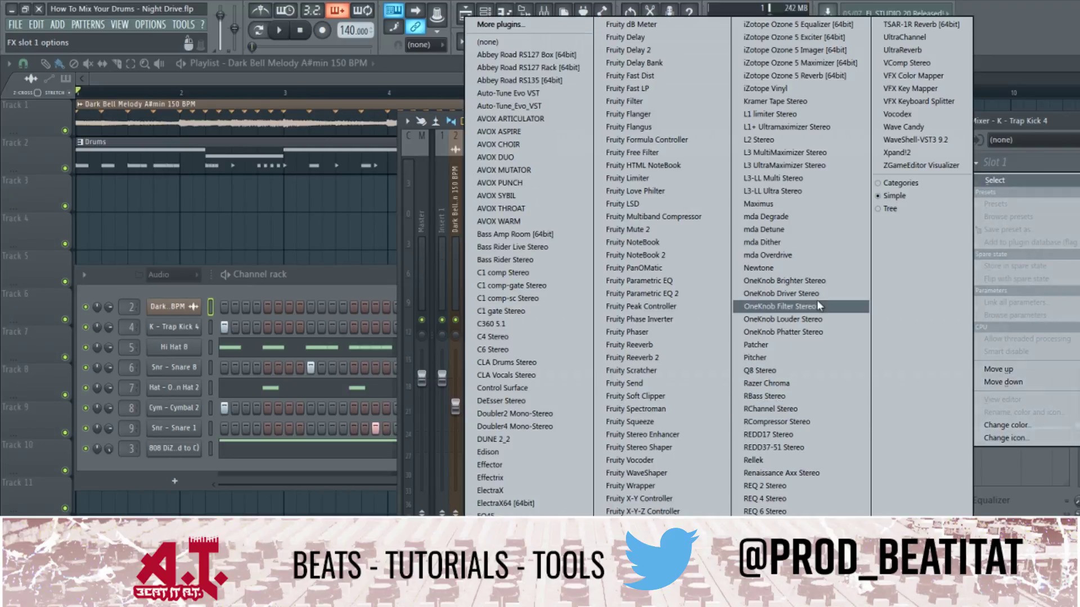
click(687, 294)
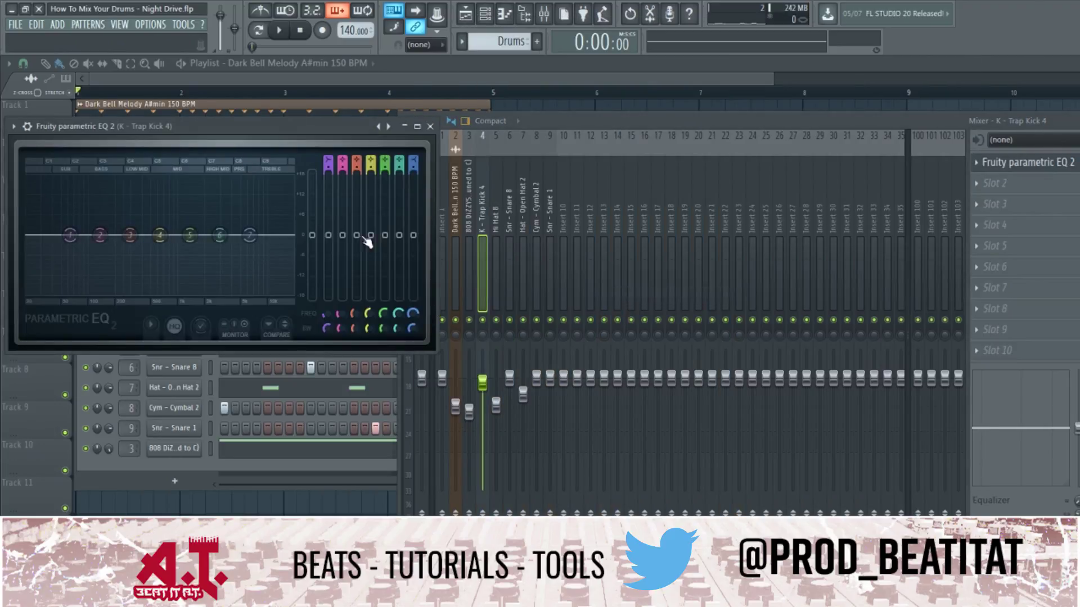
drag(300, 128, 605, 162)
During playback, lower band 1 of the kick EQ, boost band 2 by 2.9 dB at 85 Hz, raise band 3 and cut band 7 to -18 dB.
key(space)
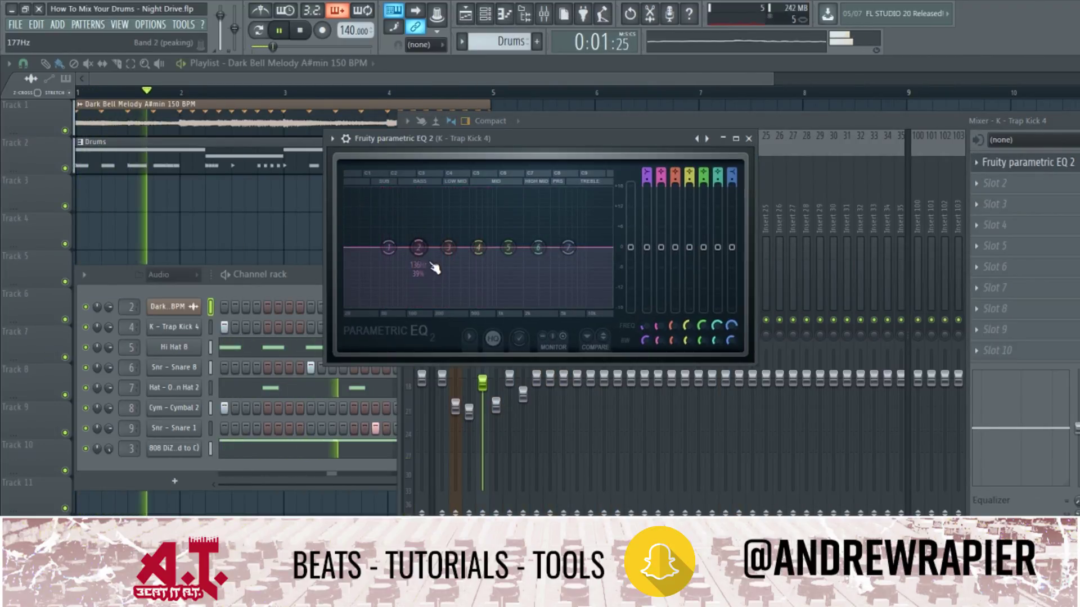
drag(418, 247, 348, 265)
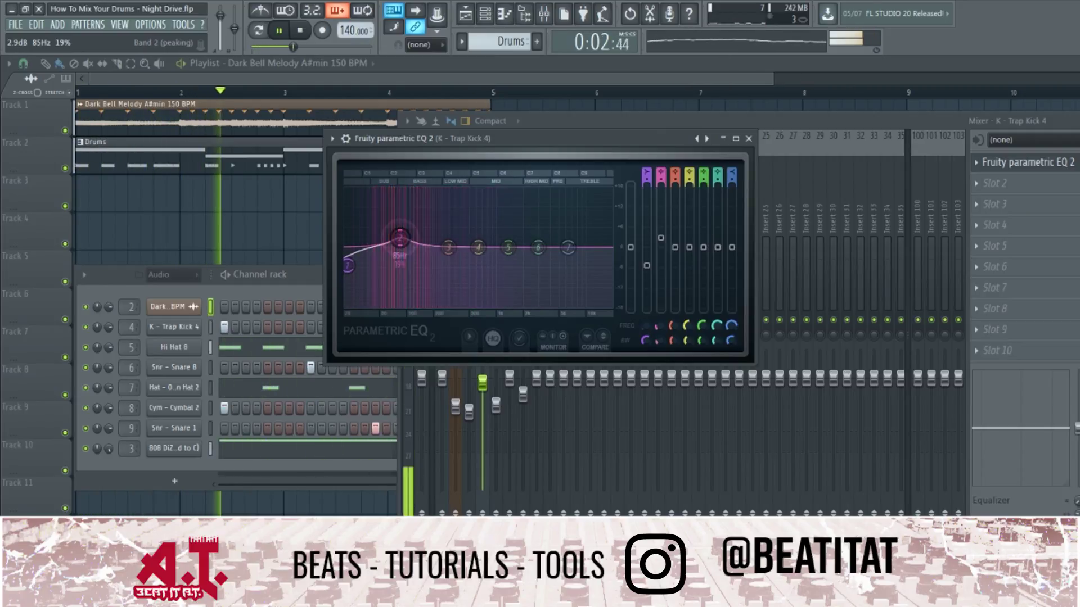
drag(448, 248, 449, 243)
drag(568, 247, 528, 304)
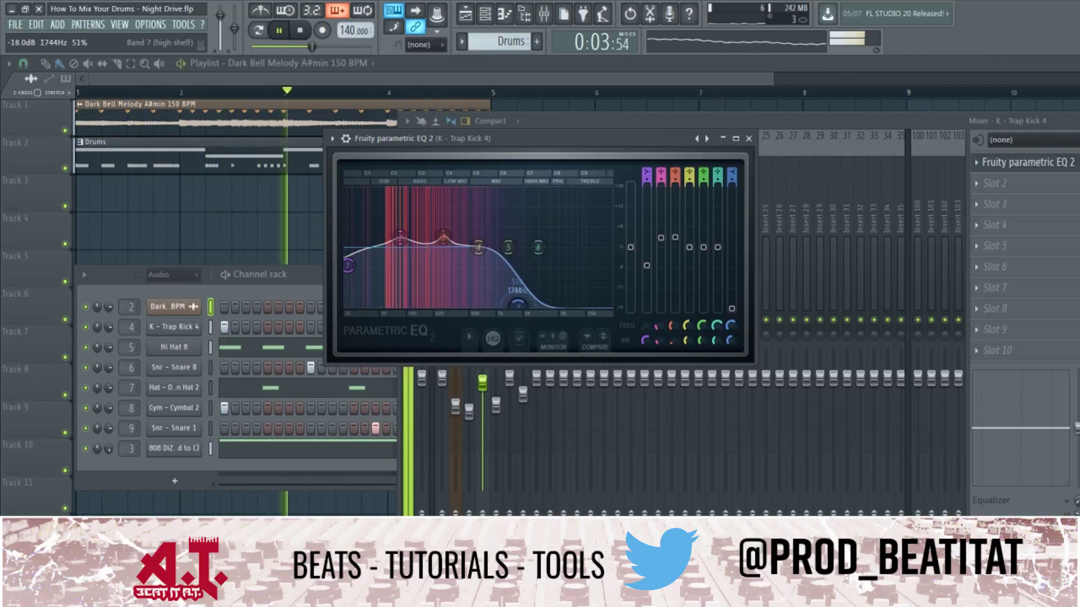
key(space)
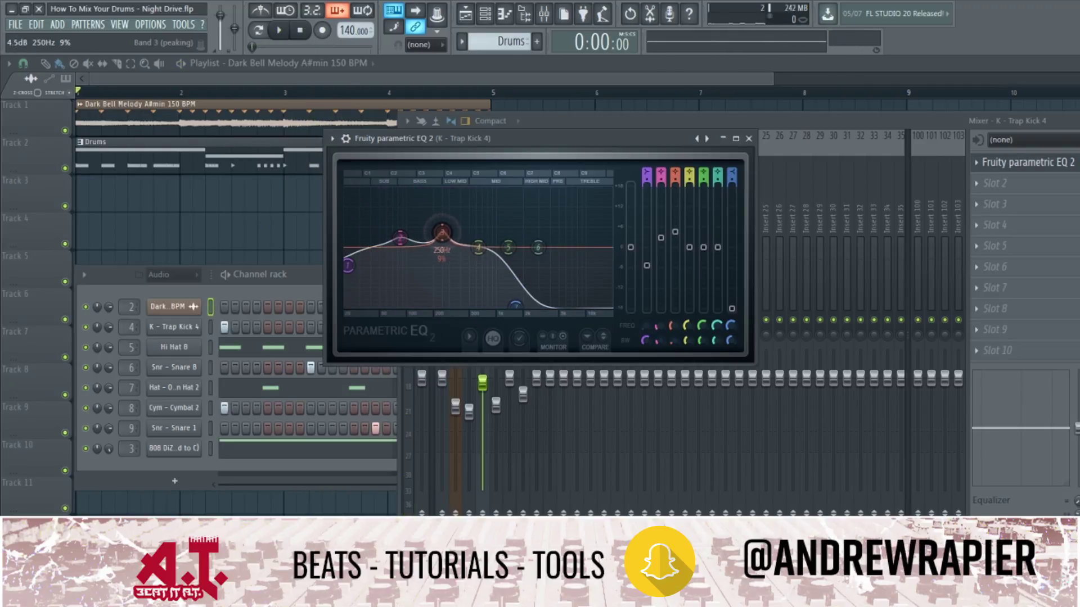
Fine-tune the kick EQ's band 3 boost, move band 2 slightly lower in frequency, and set the Trap Kick 4 volume to -2.2 dB.
drag(440, 235, 440, 235)
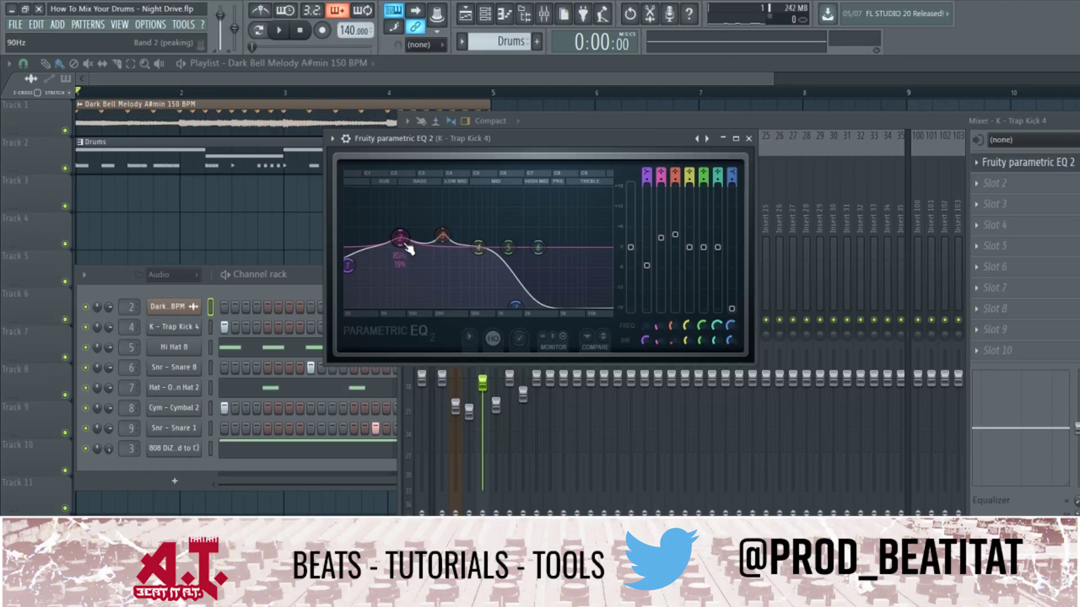
mouse_move(400, 236)
mouse_down()
mouse_move(390, 237)
mouse_move(398, 270)
mouse_move(393, 240)
mouse_up()
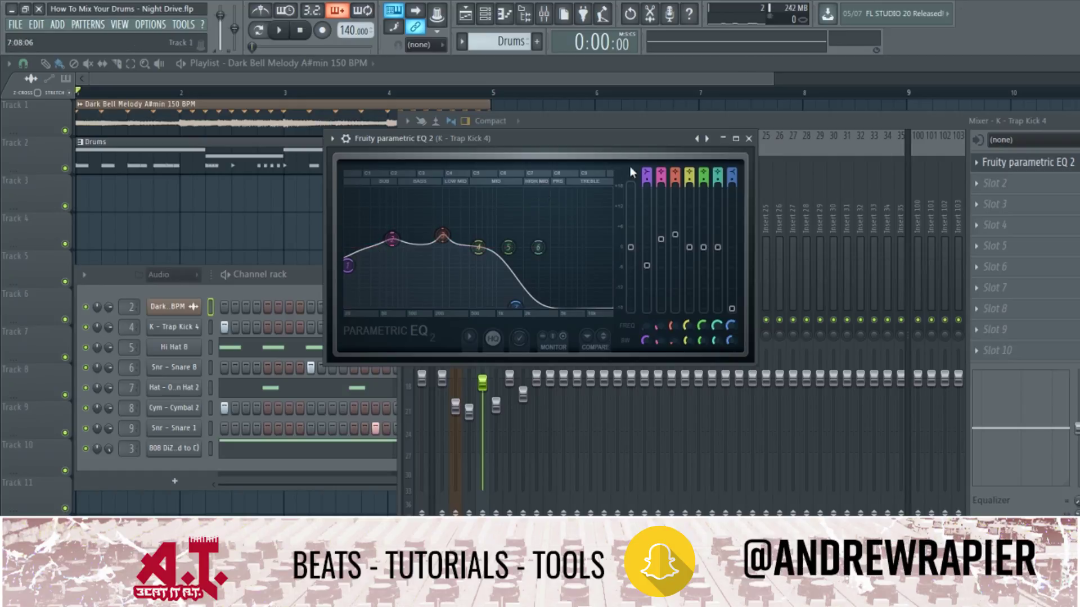
click(748, 139)
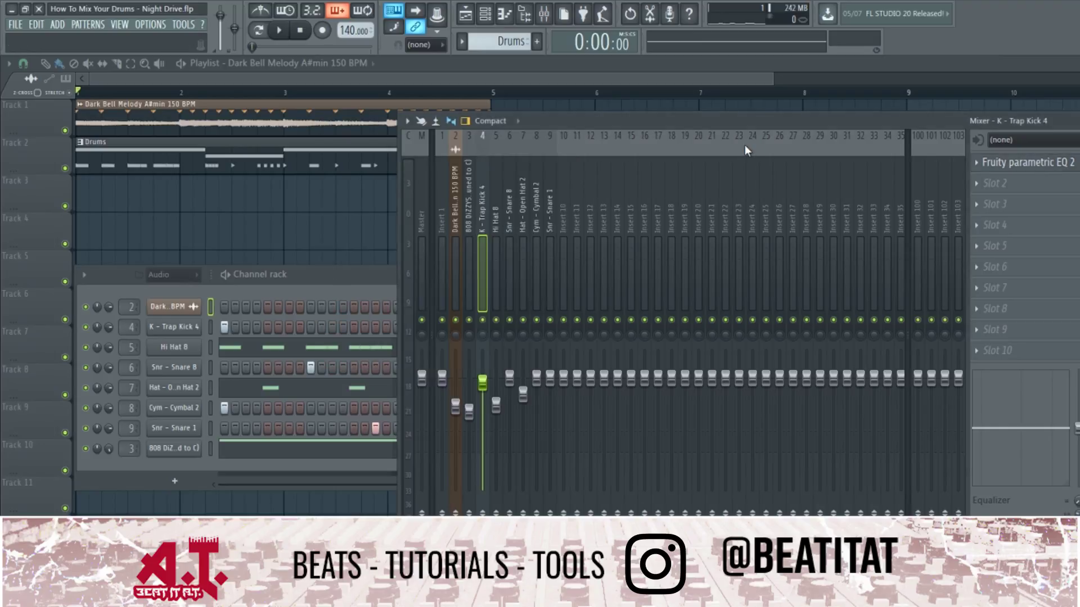
drag(482, 394, 482, 396)
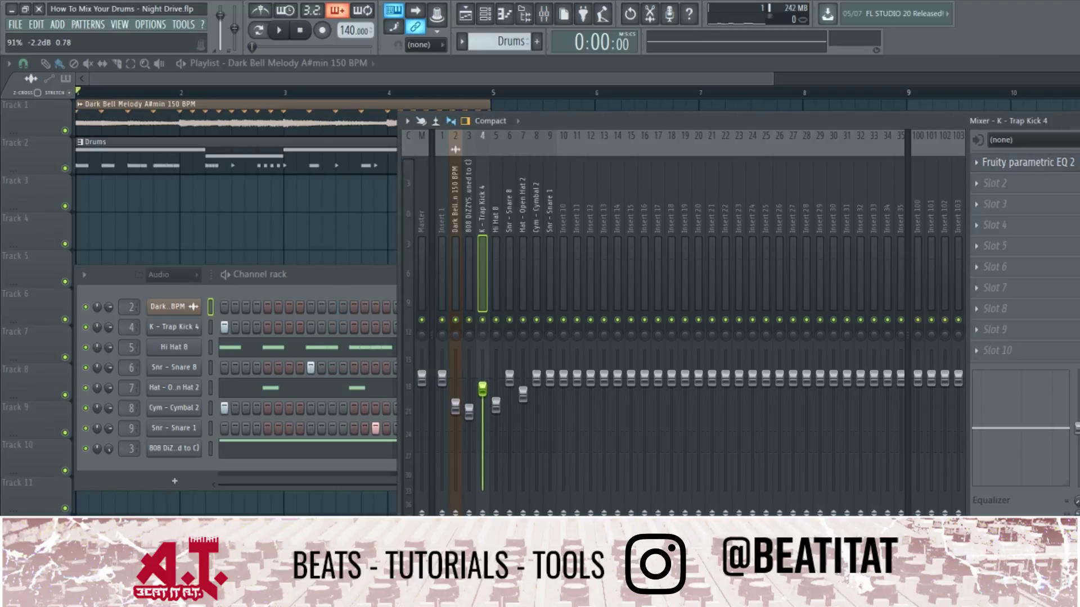
click(1007, 184)
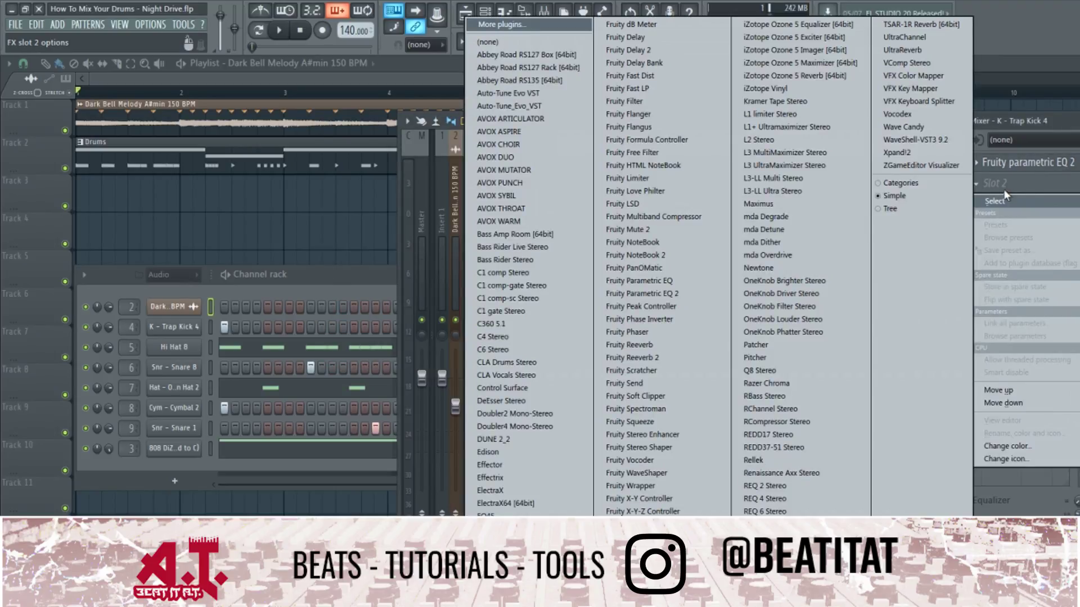
click(1056, 135)
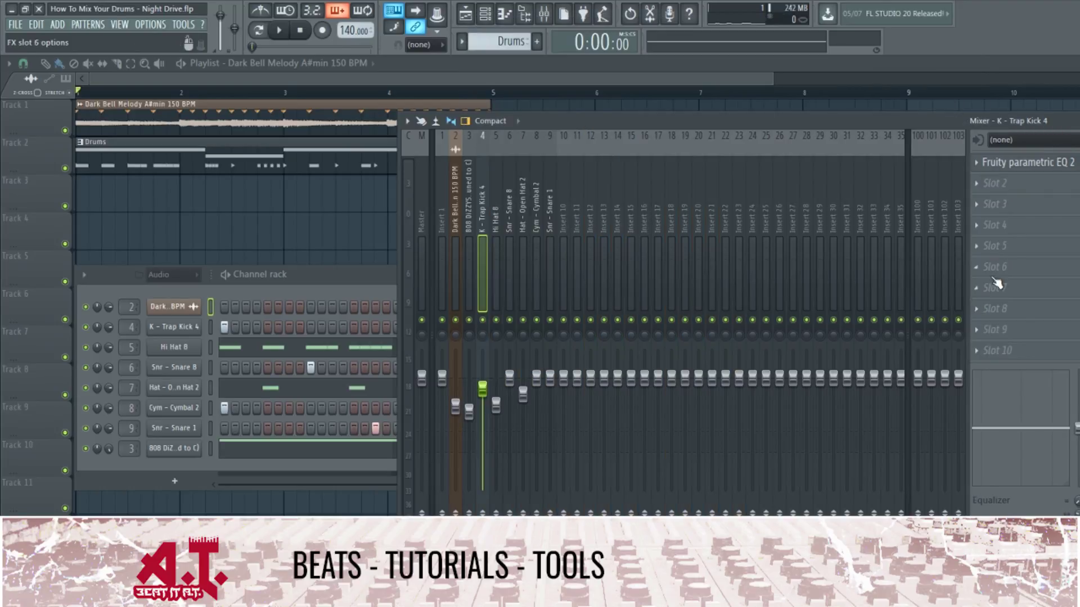
click(1010, 203)
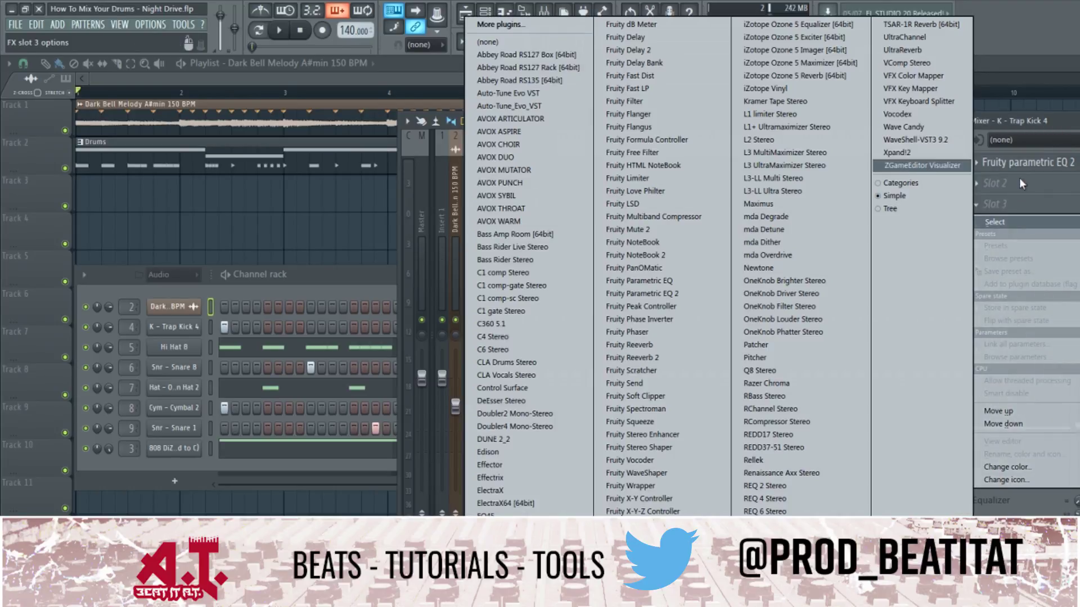
click(1054, 136)
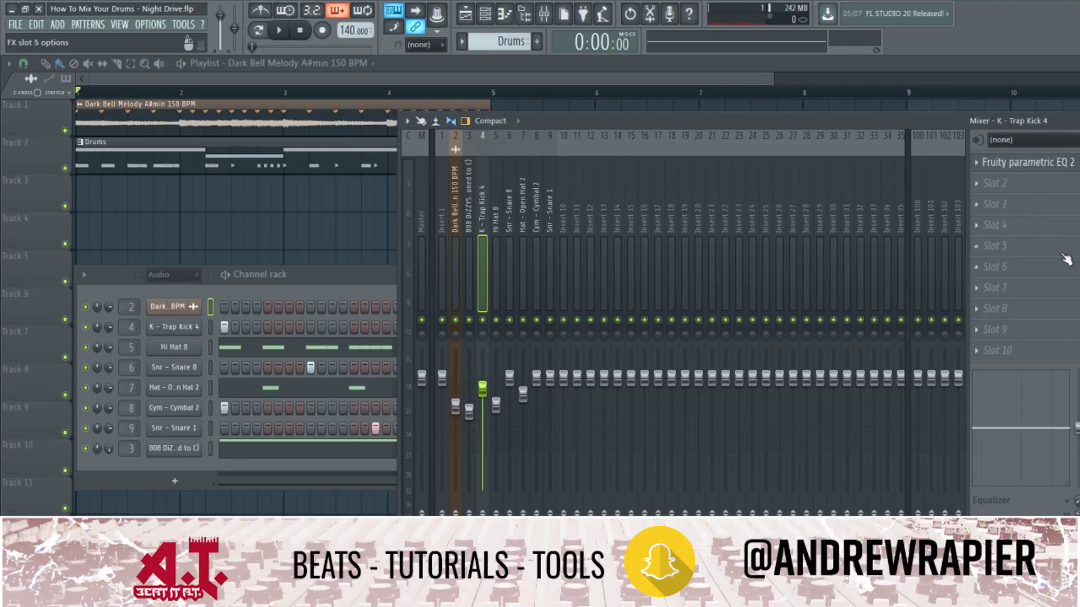
Add Maximus to slot 4 and Soundgoodizer to slot 2 of the Trap Kick 4 track.
click(1050, 232)
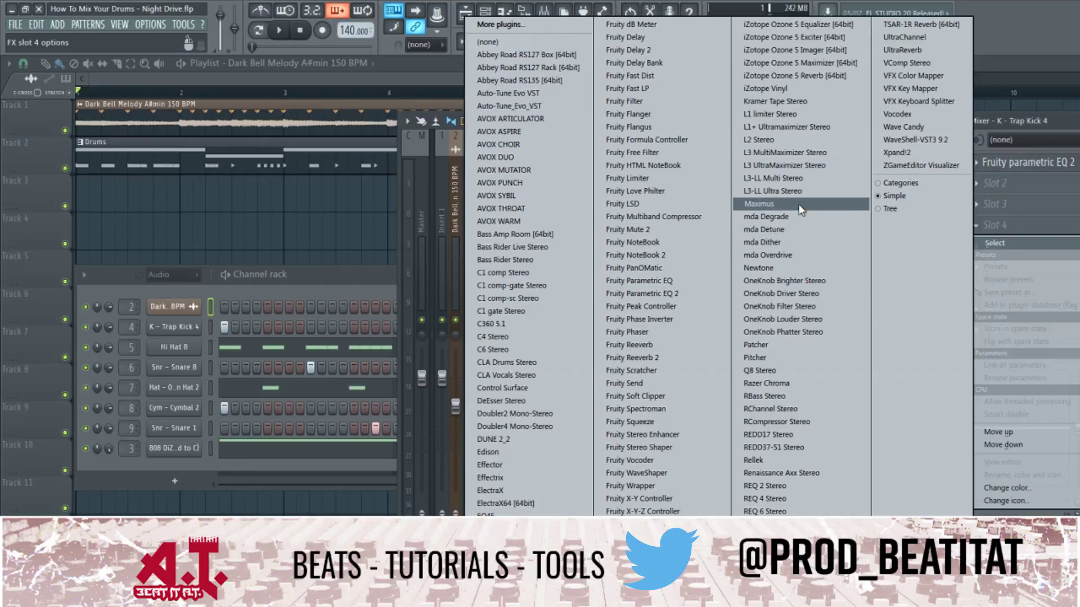
click(758, 204)
click(1020, 183)
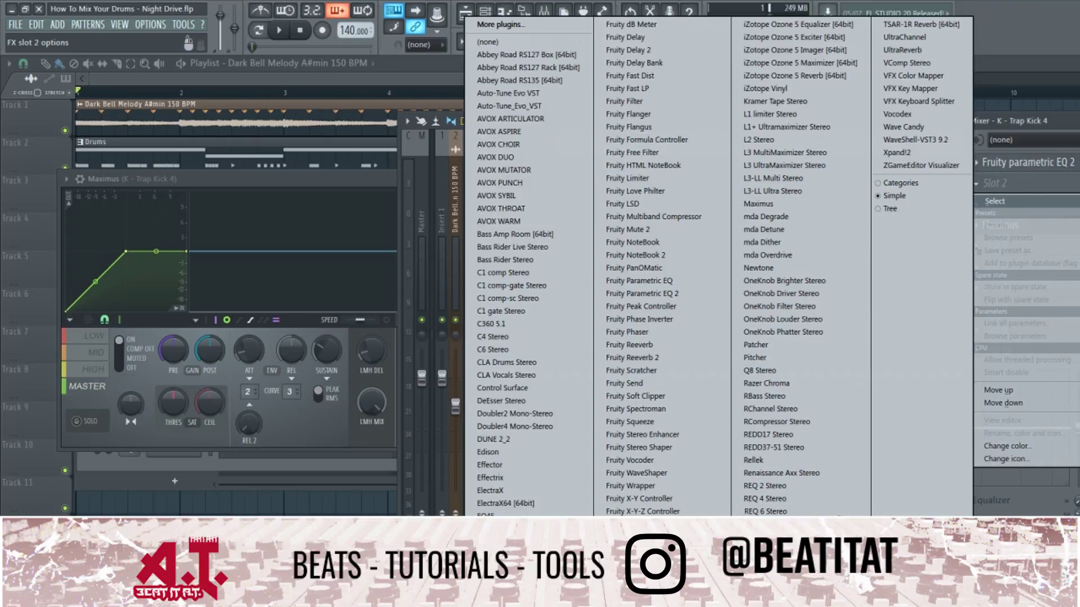
click(765, 562)
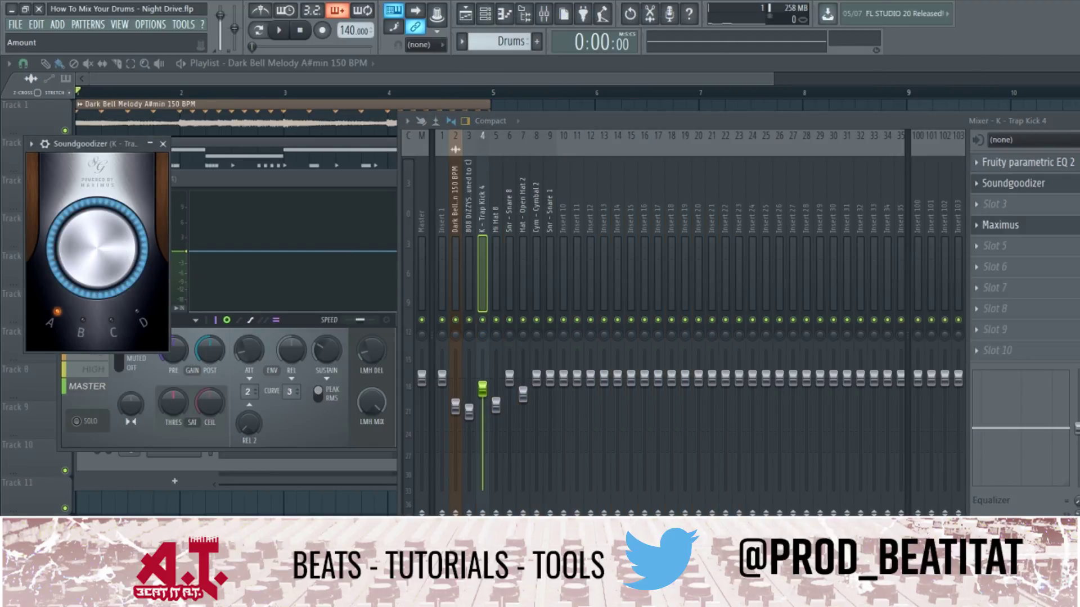
Close Soundgoodizer, move the Maximus window clear of the mixer meters, and play the beat to check the kick.
click(163, 144)
drag(308, 189, 373, 401)
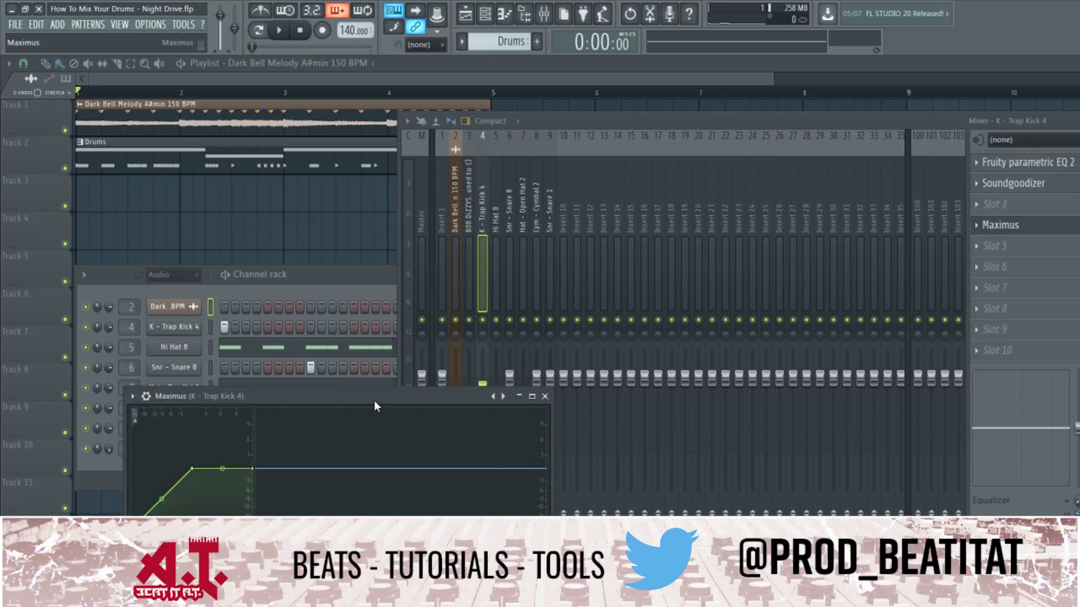
key(space)
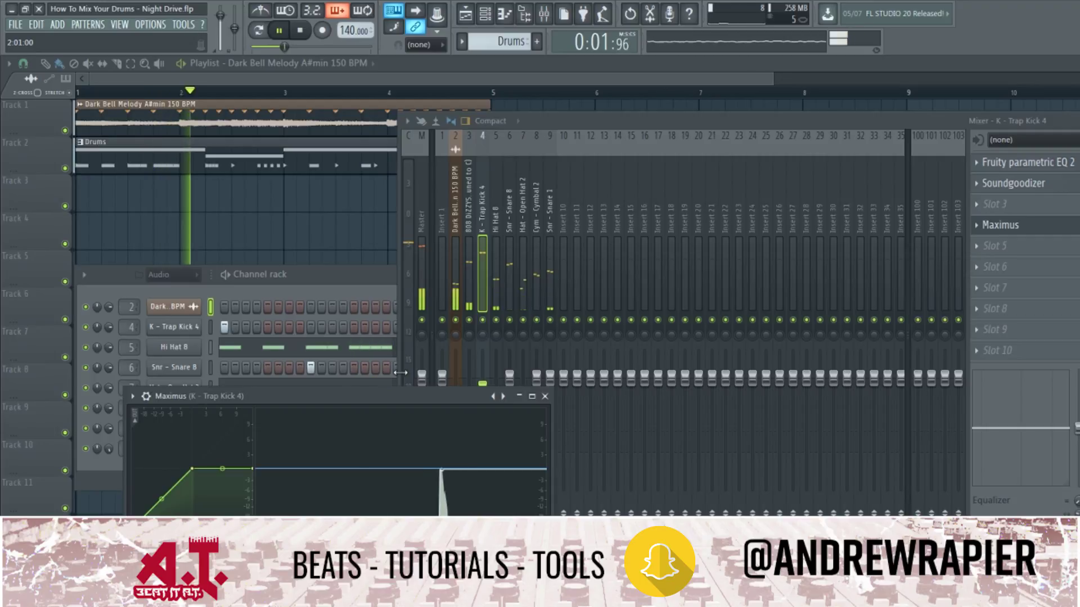
Lower the Trap Kick 4 track volume slightly during playback and stop the beat after listening.
click(485, 277)
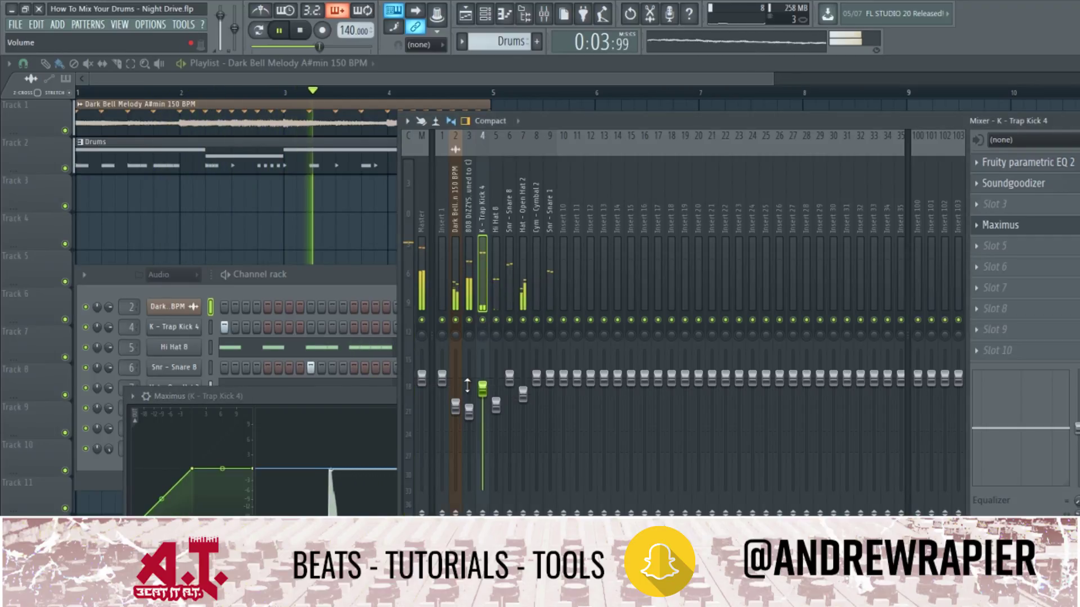
drag(482, 383, 482, 395)
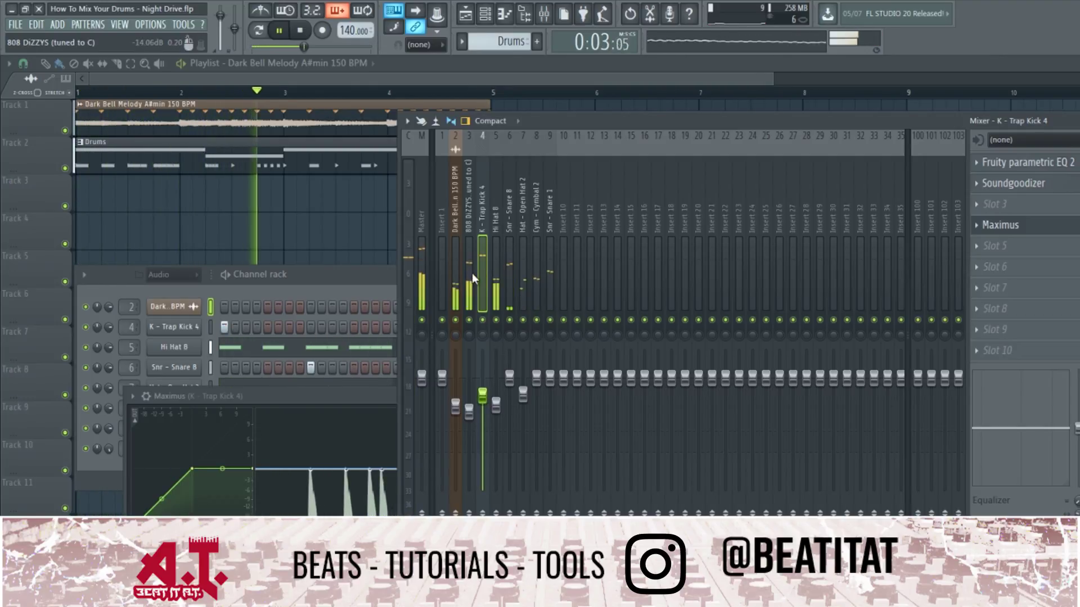
key(space)
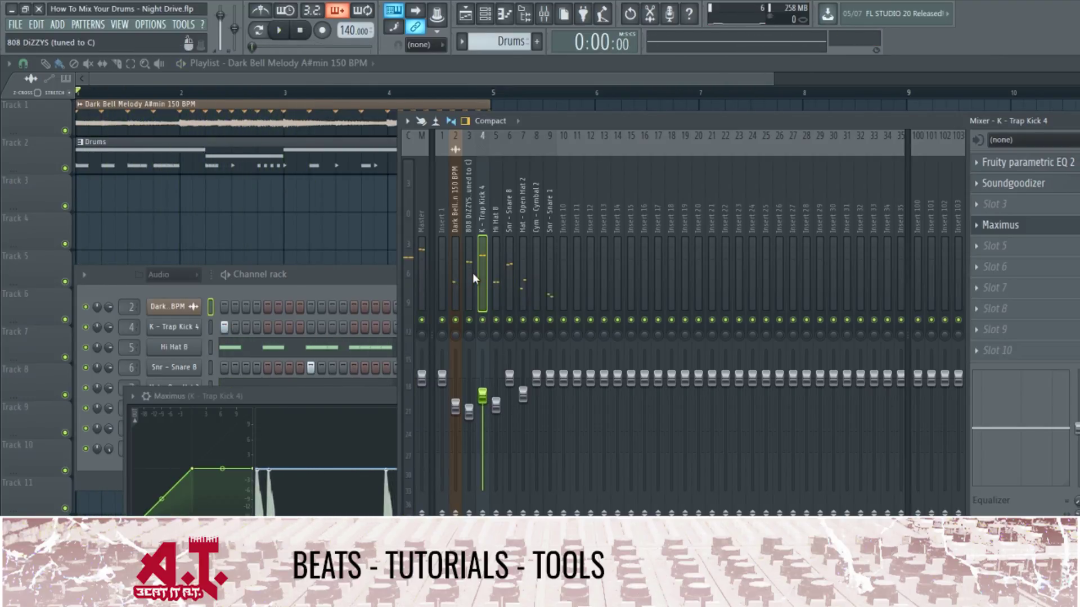
Raise the 808 DiZZYS track volume slightly and play the beat to check the master level.
click(468, 410)
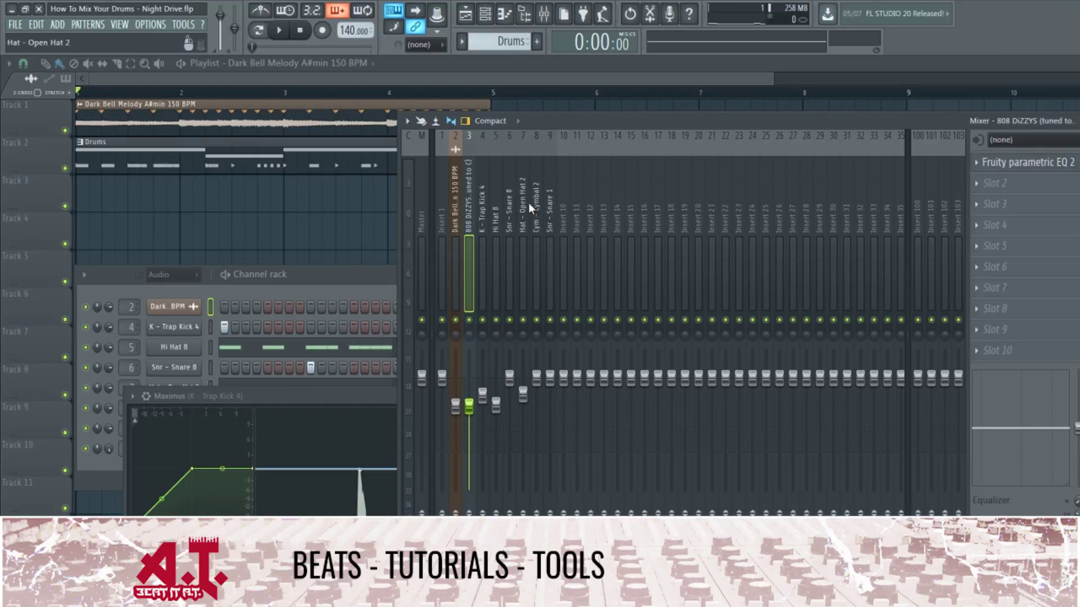
key(space)
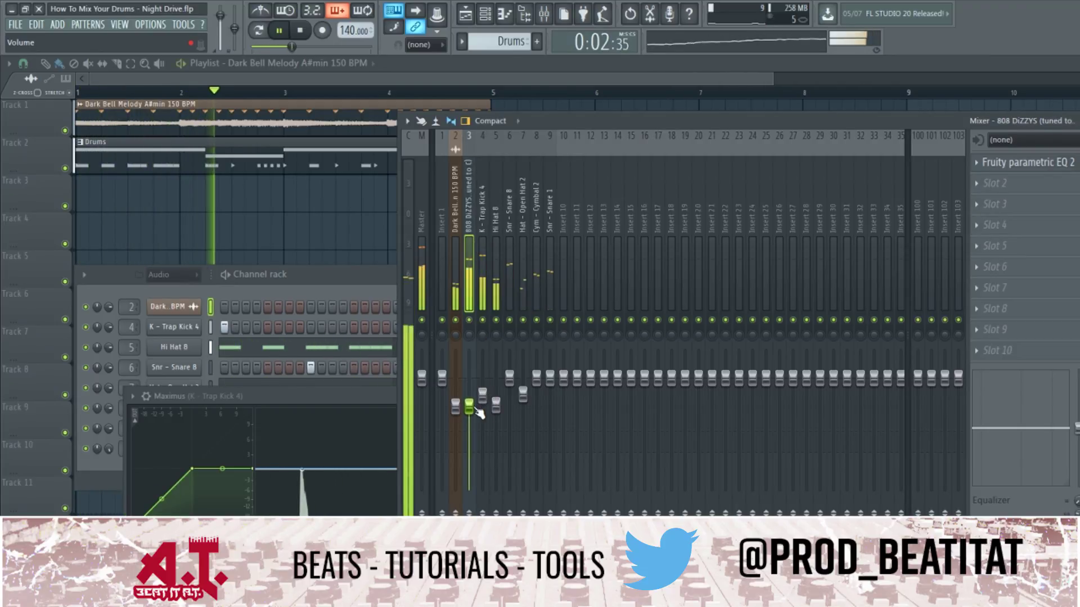
click(421, 251)
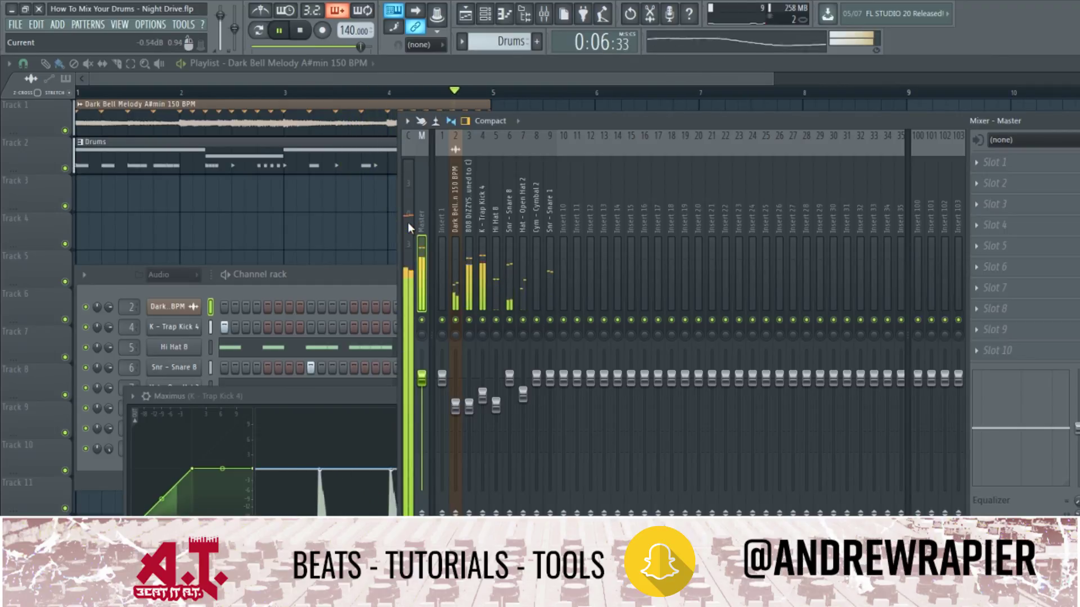
key(space)
Select the melody, 808 and all drum tracks through Snare 1 together and lower their volumes slightly as a group.
click(550, 276)
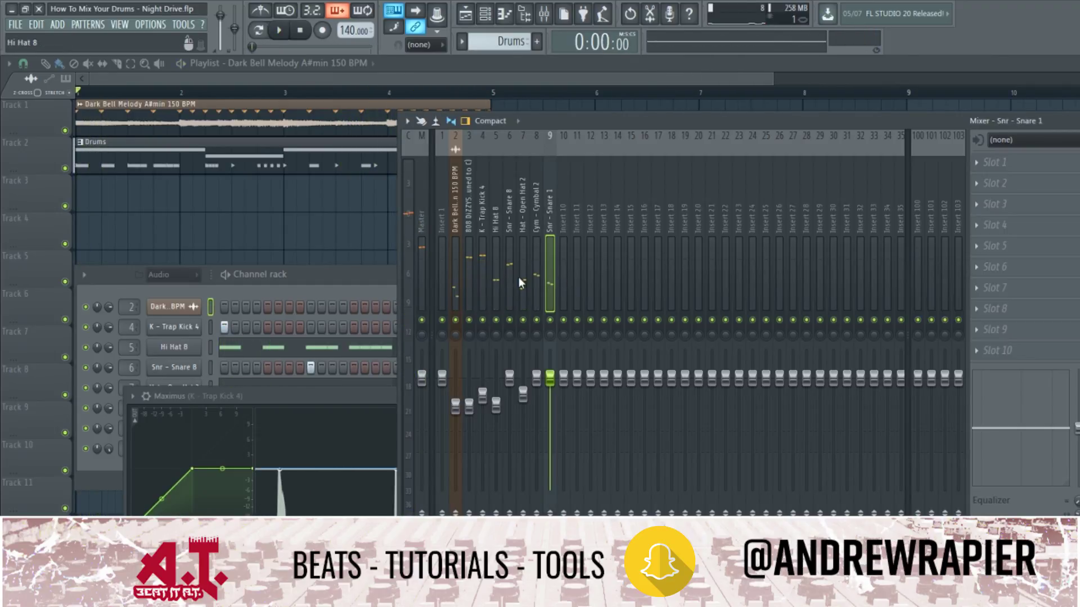
drag(464, 273, 534, 276)
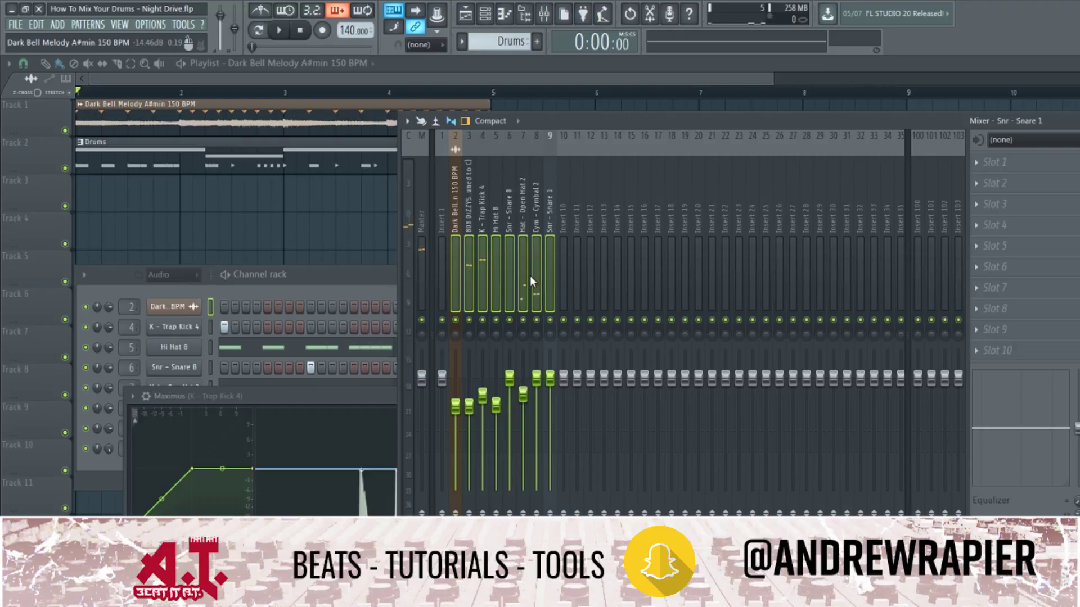
drag(551, 378, 551, 384)
click(526, 284)
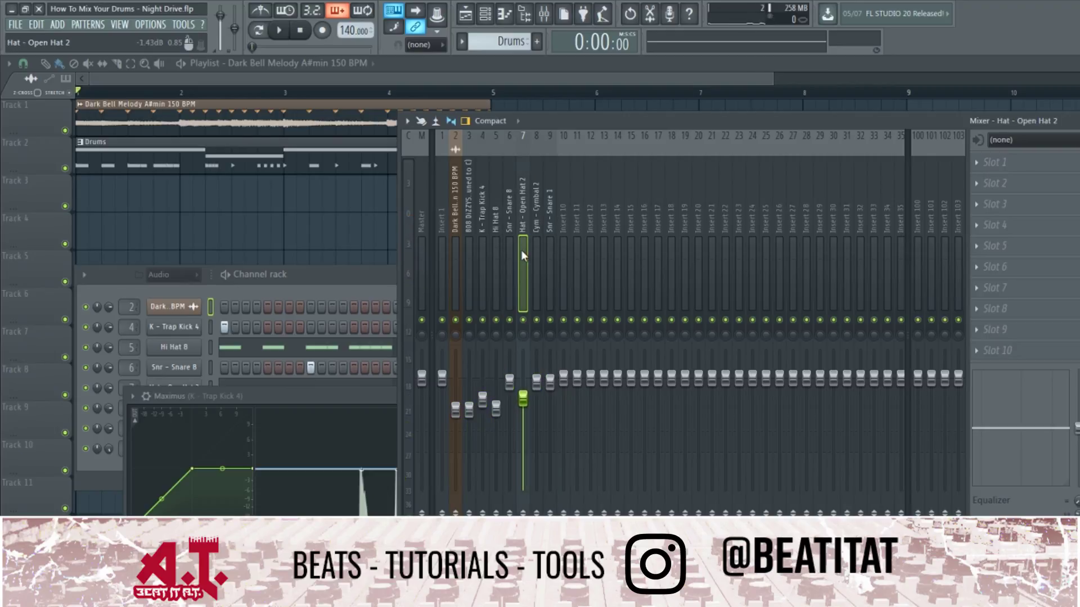
click(460, 226)
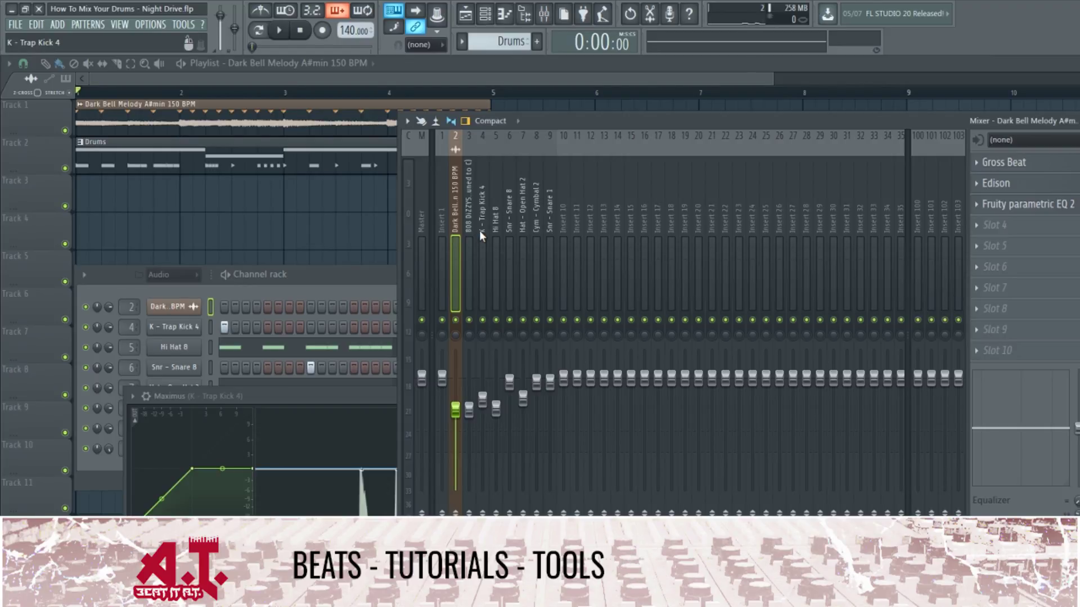
click(493, 270)
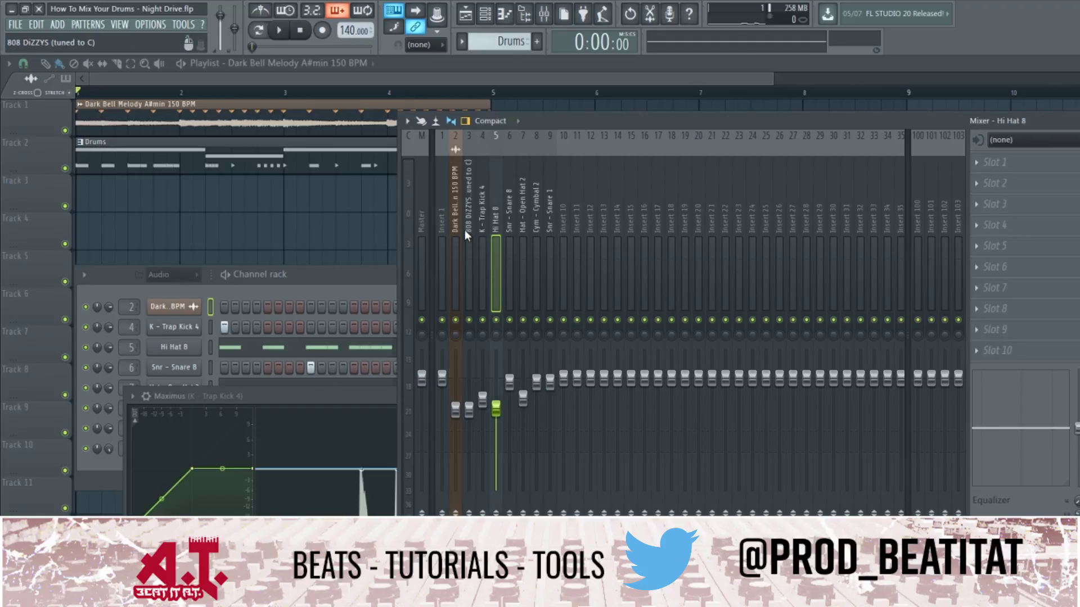
click(483, 218)
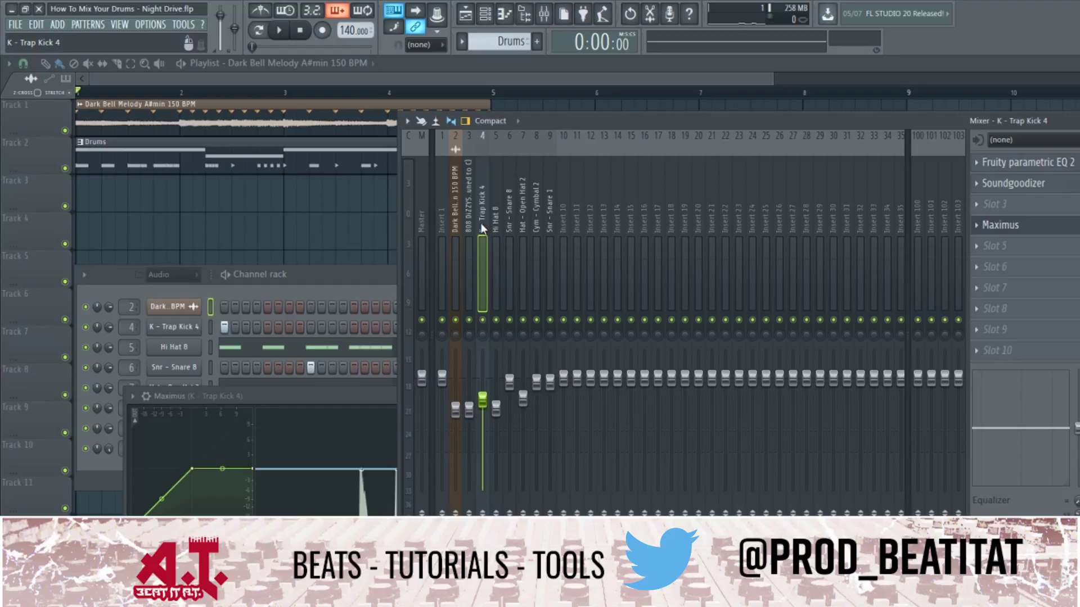
click(456, 217)
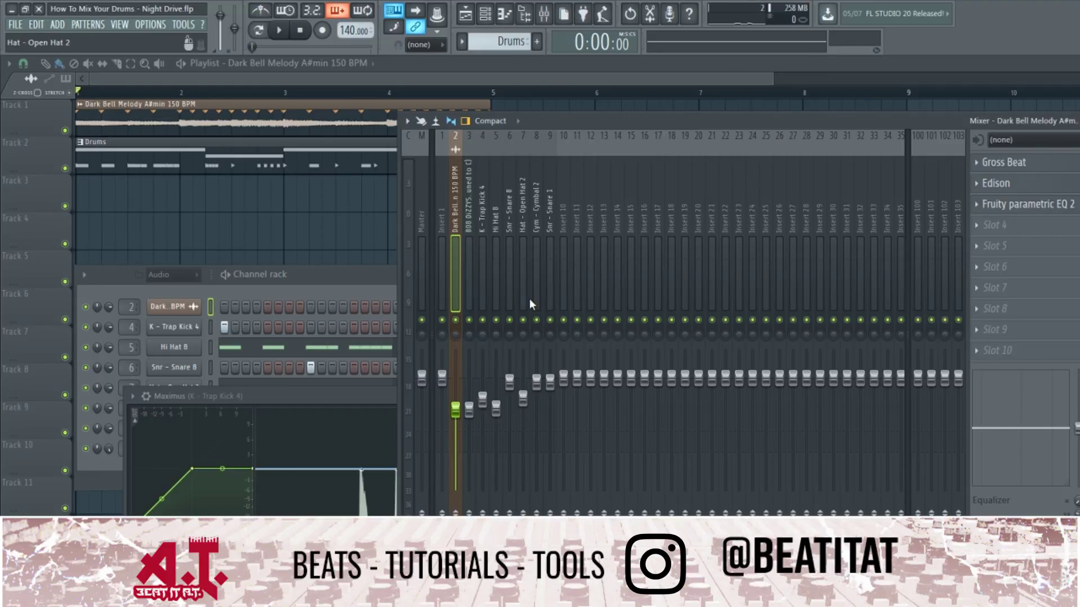
click(465, 221)
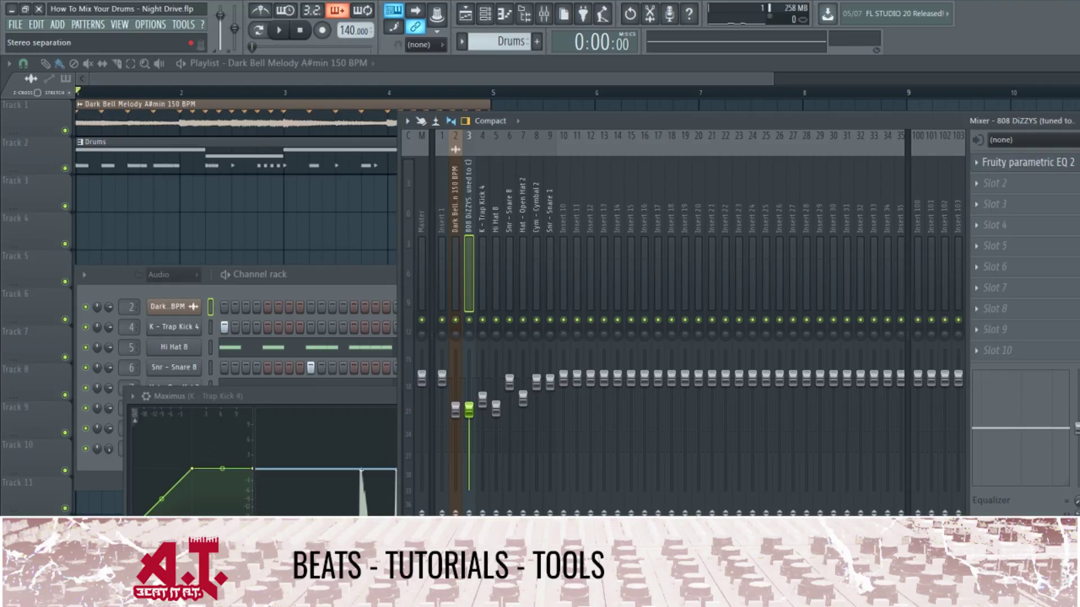
Try the Compact 2 and Wide mixer layouts and return the mixer to the Compact layout.
right_click(461, 132)
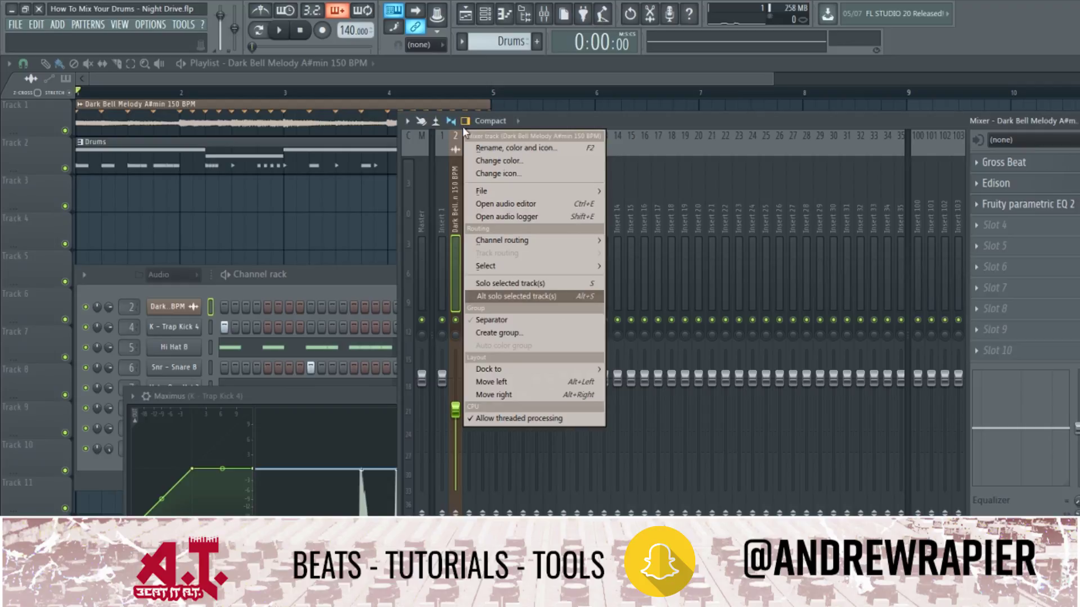
click(494, 120)
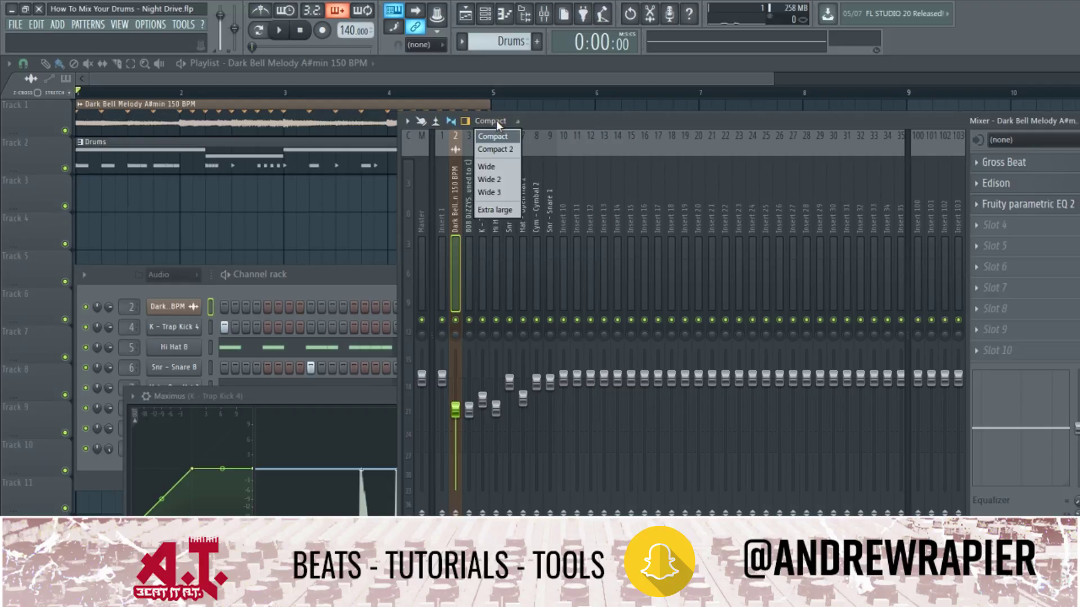
click(496, 149)
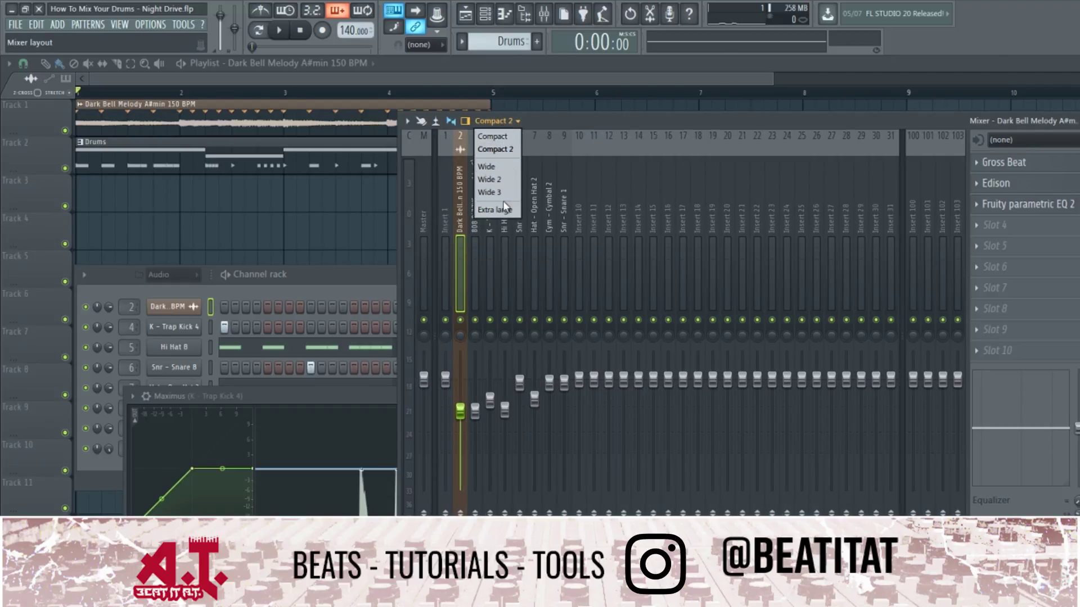
click(506, 166)
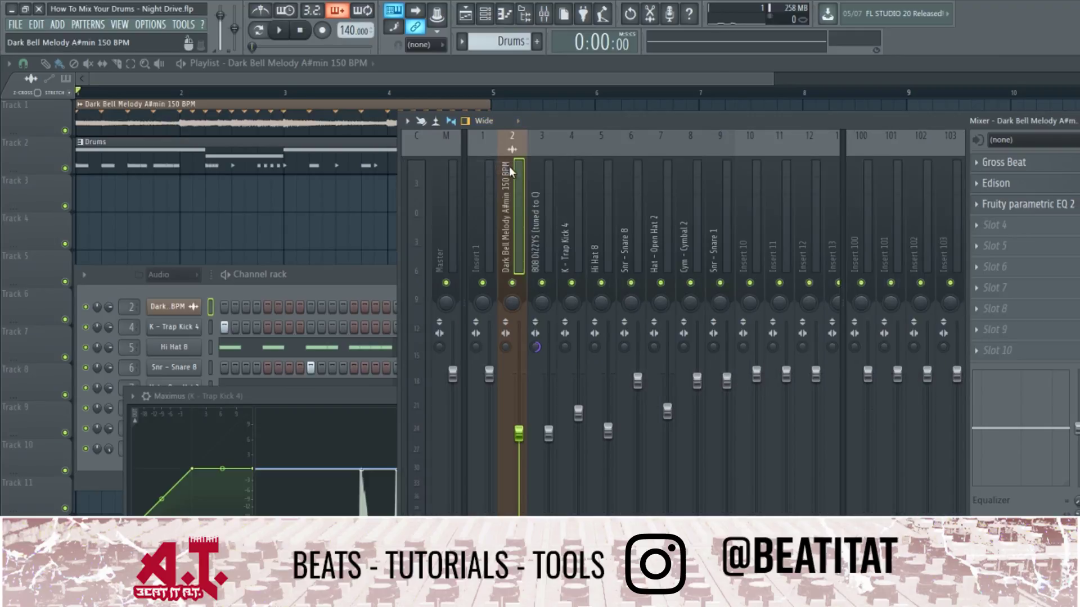
click(537, 225)
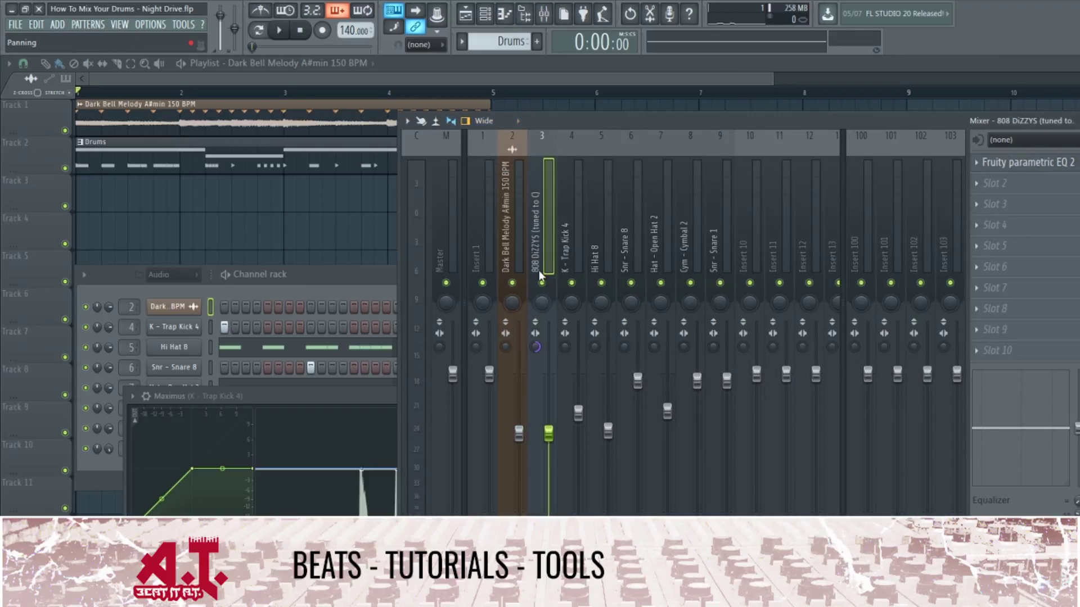
click(487, 120)
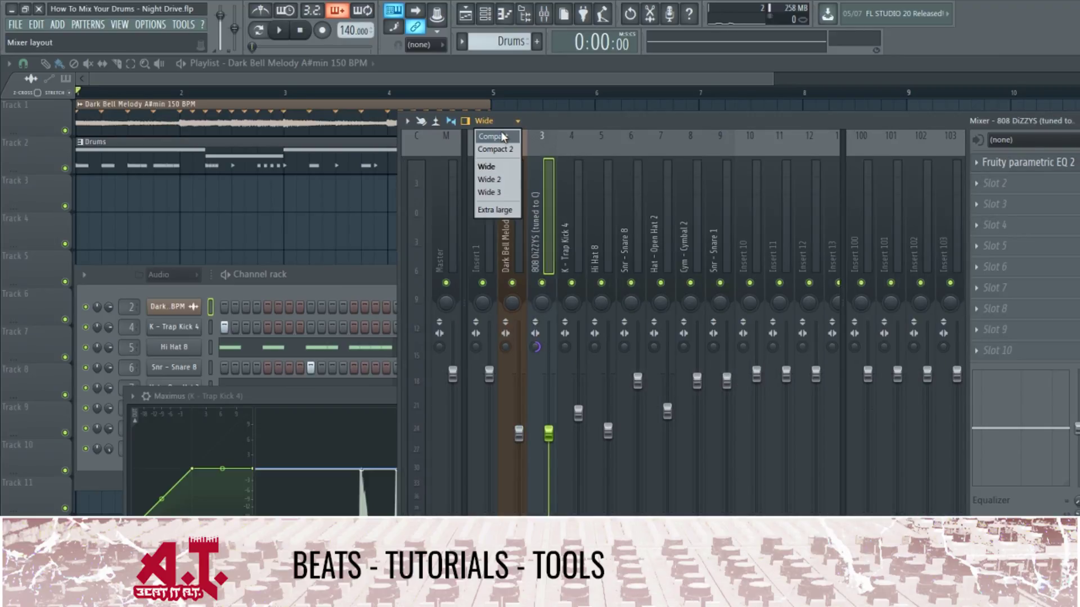
click(503, 136)
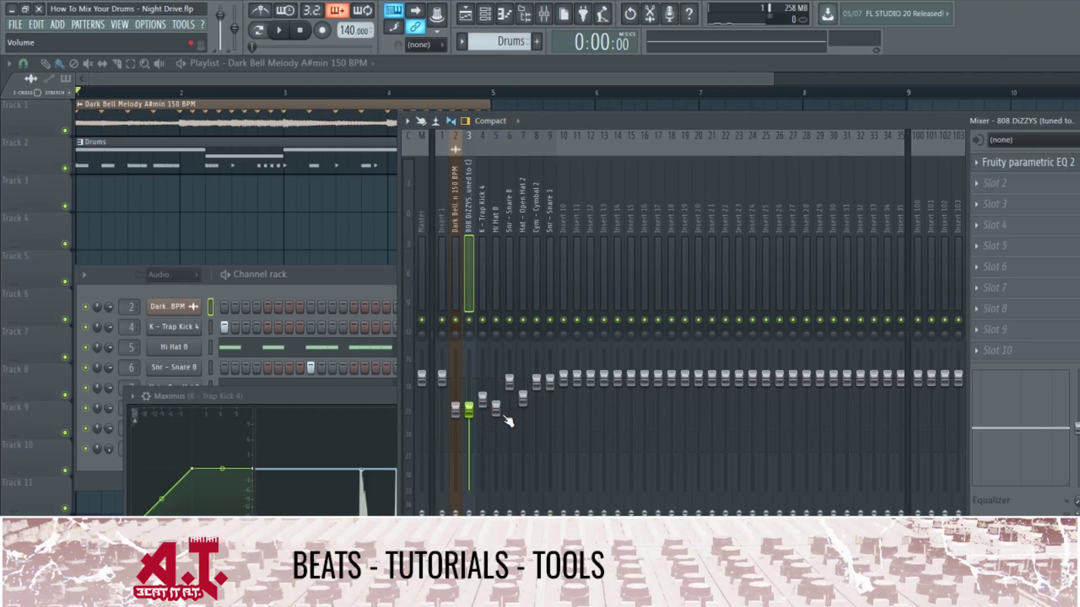
During playback, lower the 808 DiZZYS track volume to -7.3 dB.
key(space)
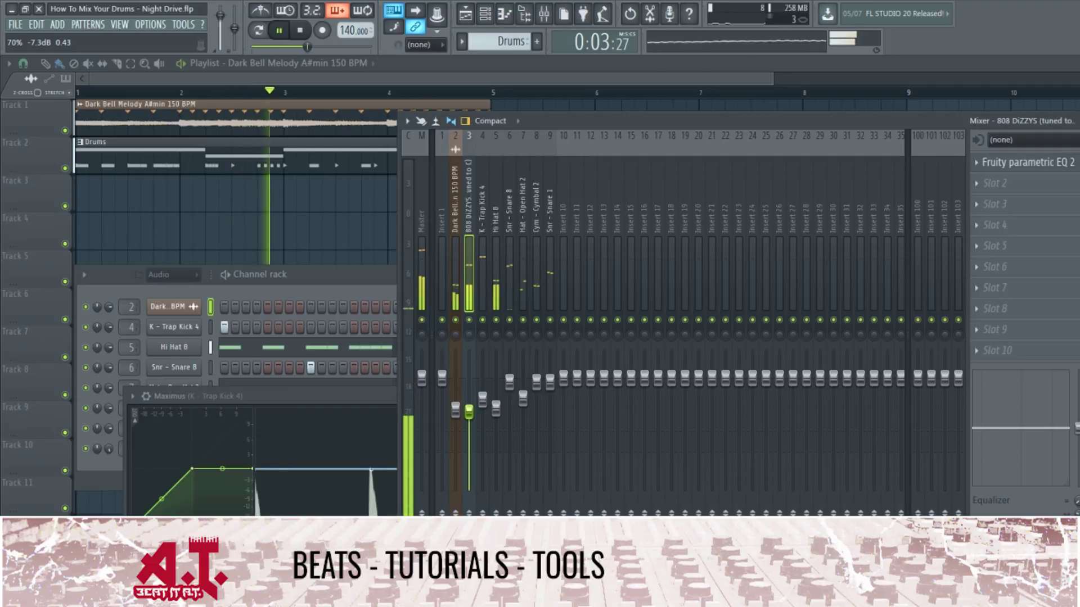
key(space)
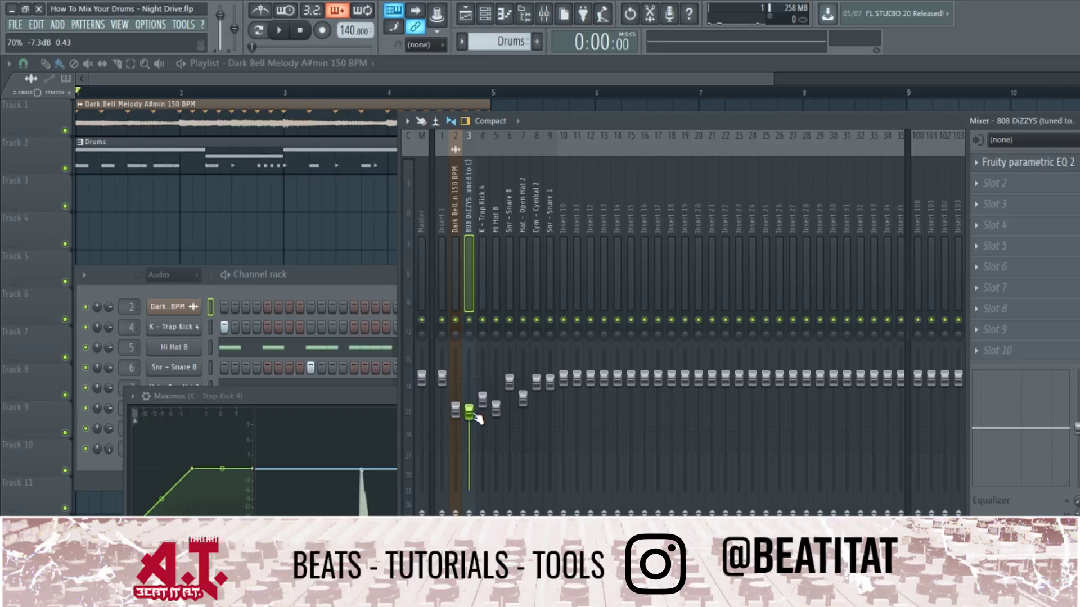
Add Fruity Parametric EQ 2 to slot 1 of the Open Hat 2 track and move its window clear of the mixer faders.
click(518, 200)
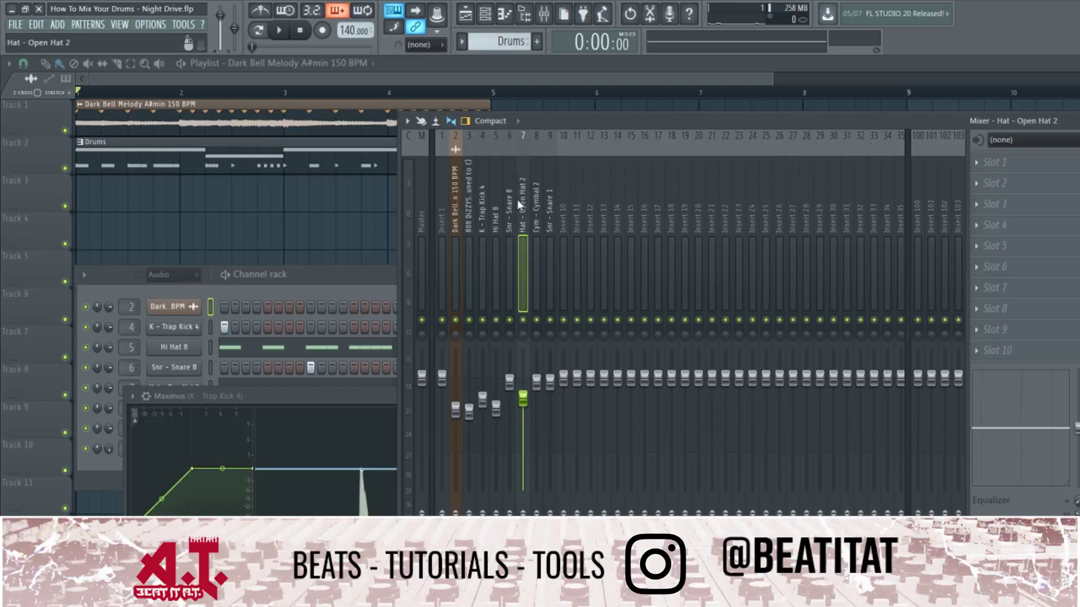
click(994, 163)
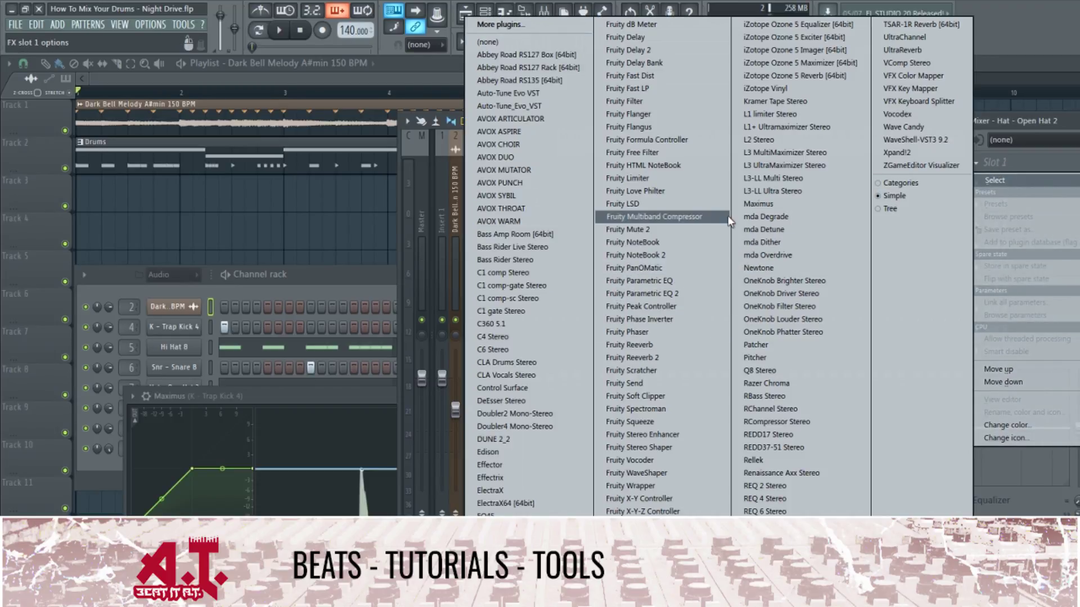
click(713, 293)
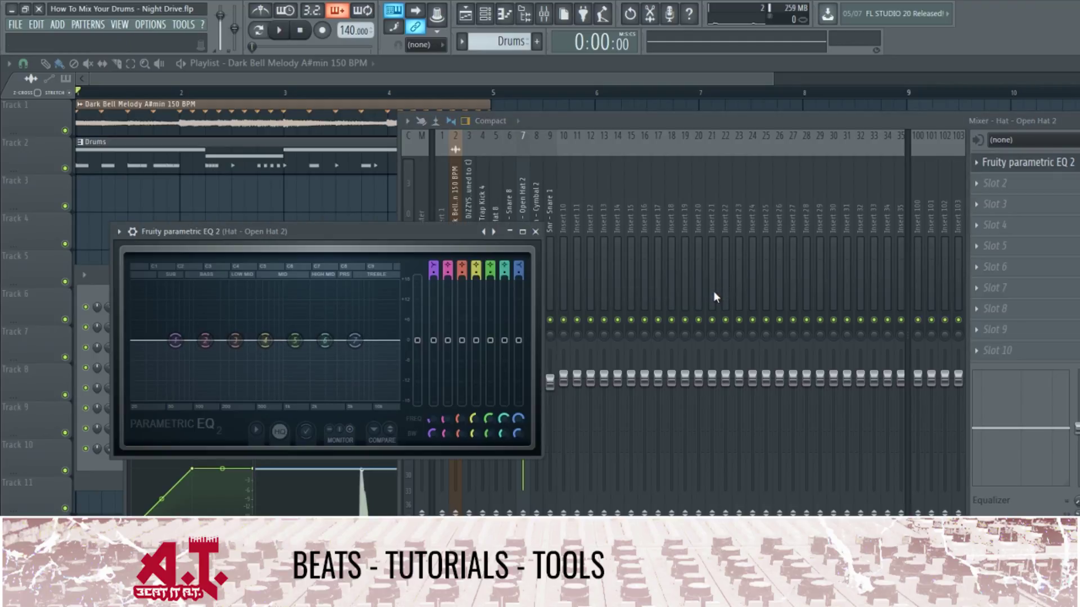
drag(406, 236, 372, 90)
During playback, boost bands 6 and 7 of the open hat EQ slightly and shift both higher in frequency.
key(space)
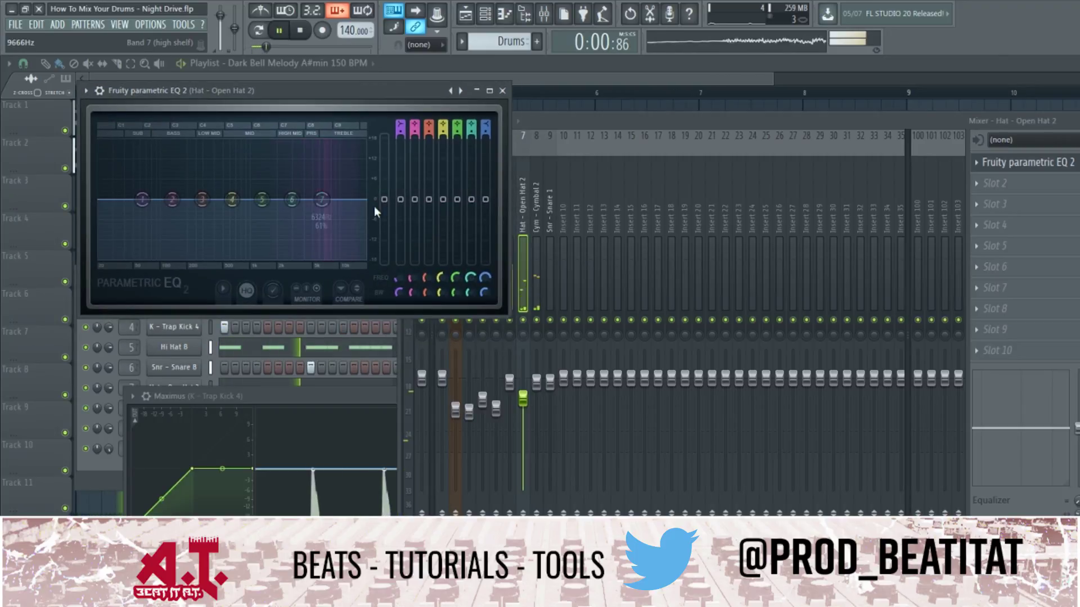
drag(292, 199, 329, 193)
key(space)
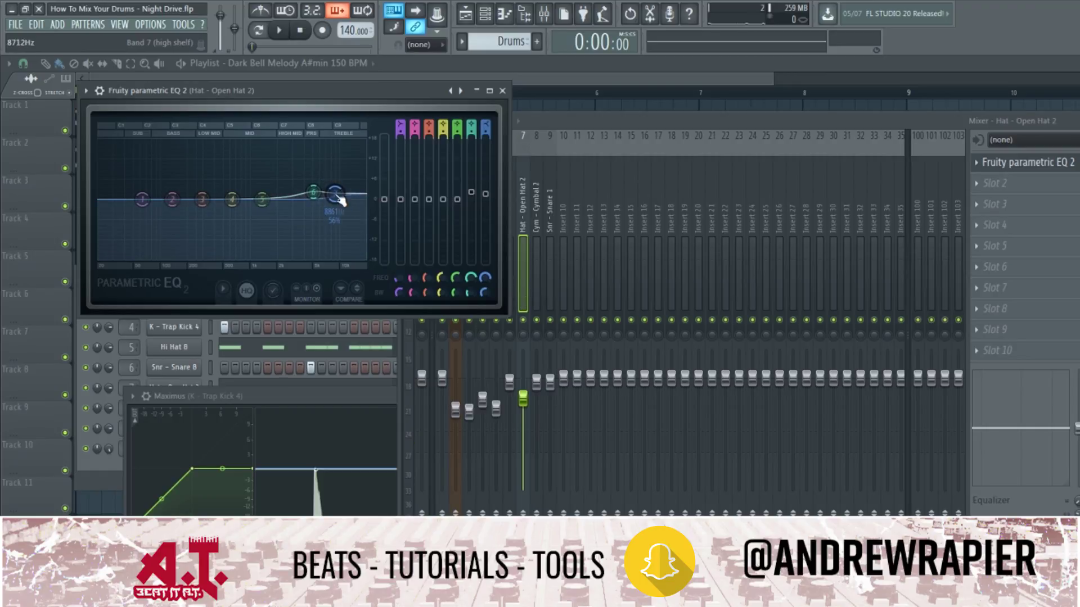
Set band 1 of the open hat EQ to high pass and move its cutoff up into the mids beside band 4.
click(401, 125)
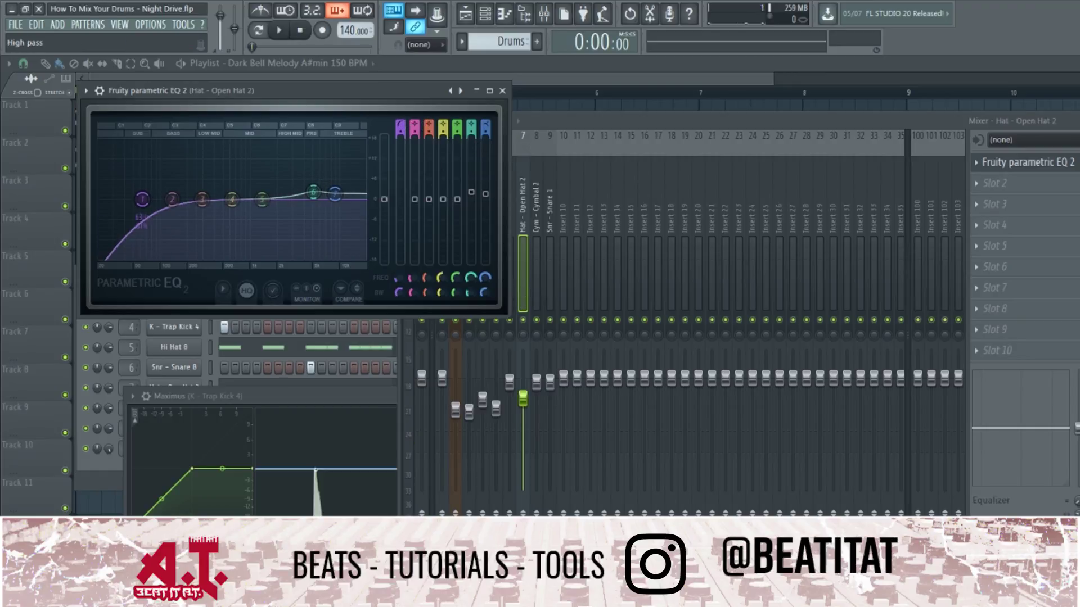
drag(142, 199, 218, 199)
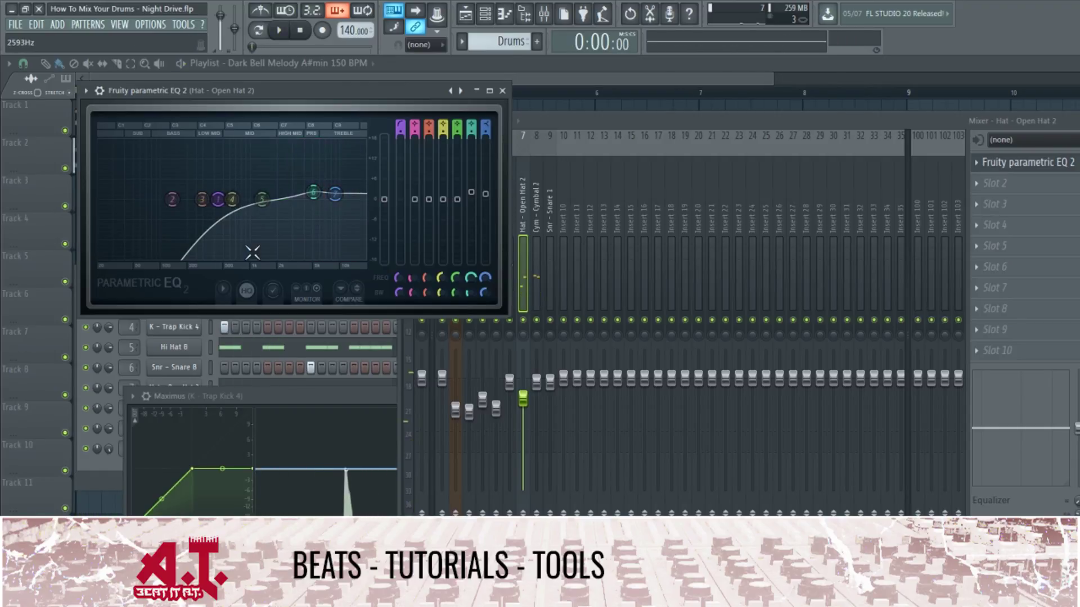
drag(217, 199, 237, 199)
key(space)
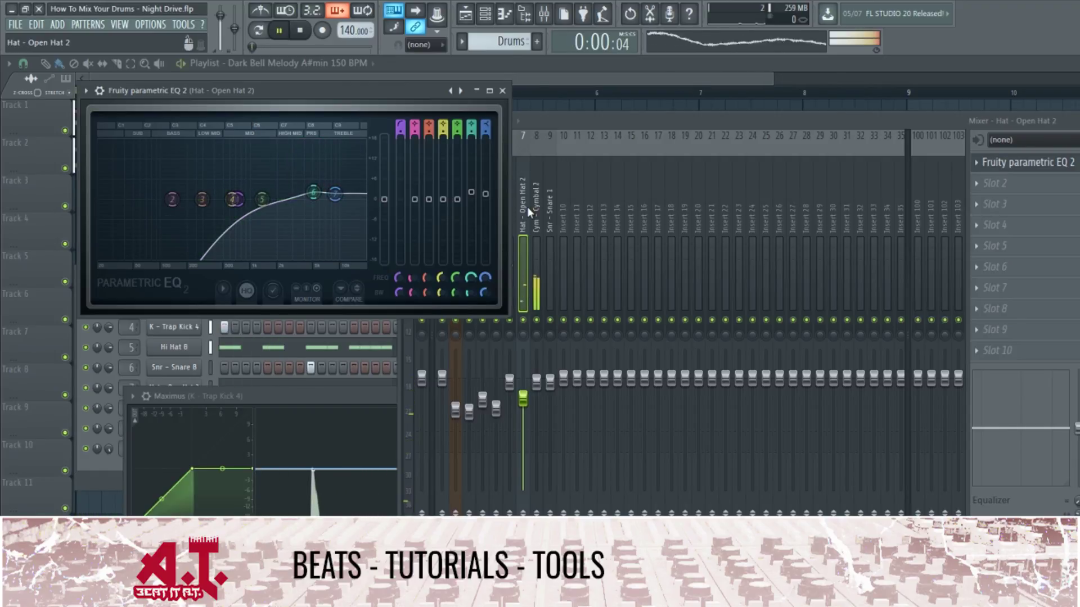
Set the Cymbal 2 track volume to -4.5 dB while checking it against the playing beat.
click(531, 277)
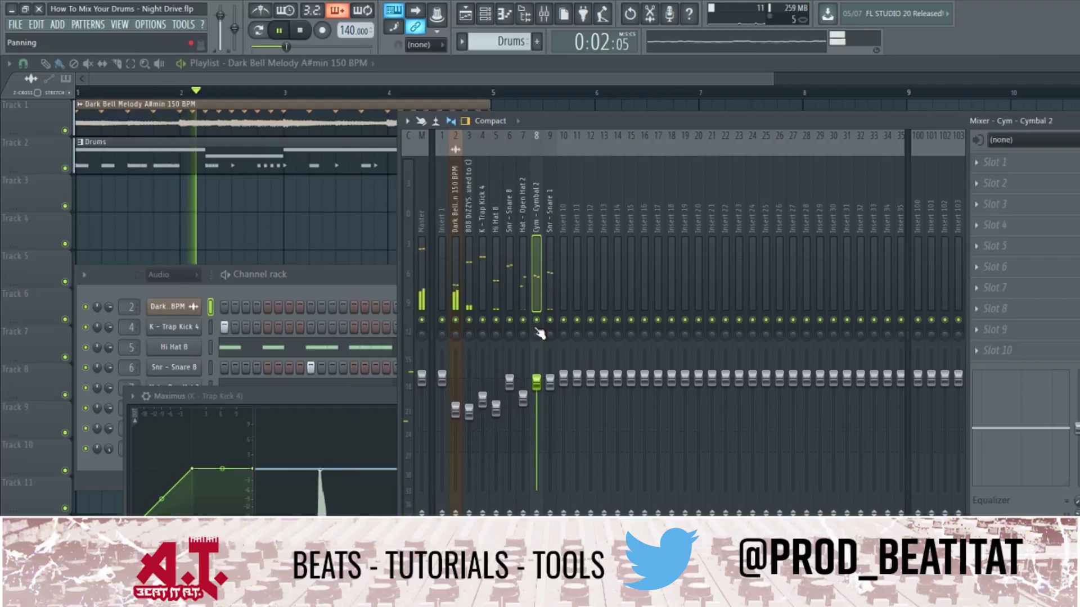
key(space)
drag(536, 383, 536, 389)
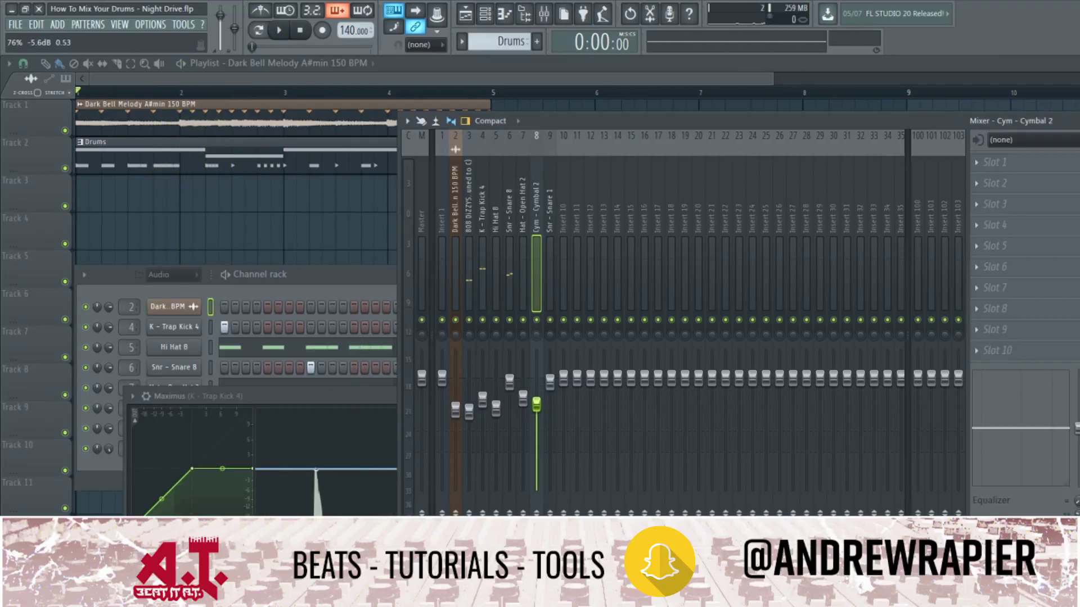
key(space)
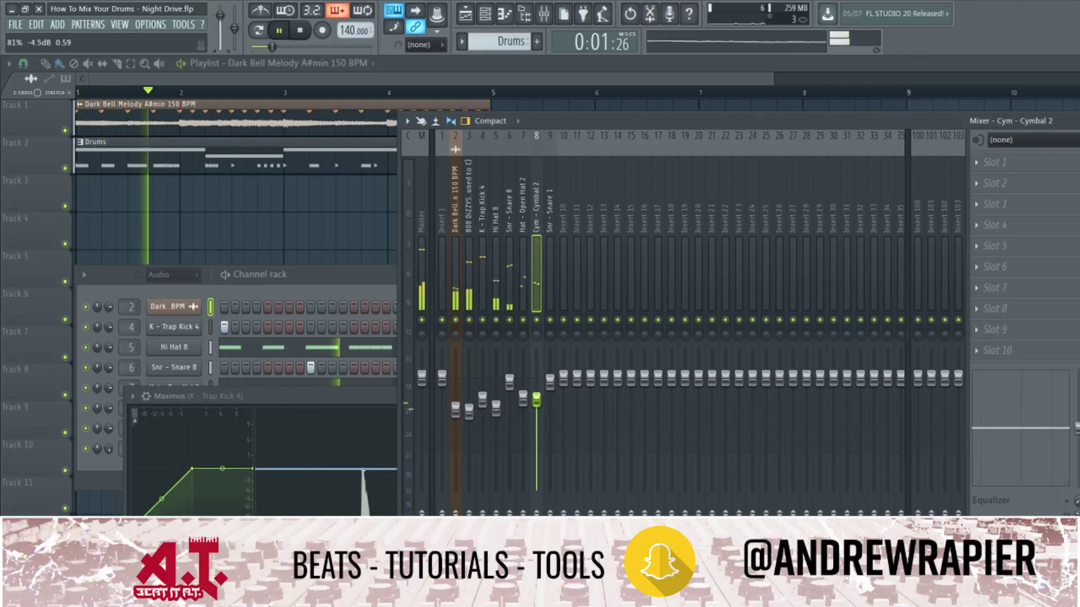
Add Fruity Parametric EQ 2 to slot 1 of the Cymbal 2 track and move its window over the mixer.
click(995, 162)
mouse_move(993, 180)
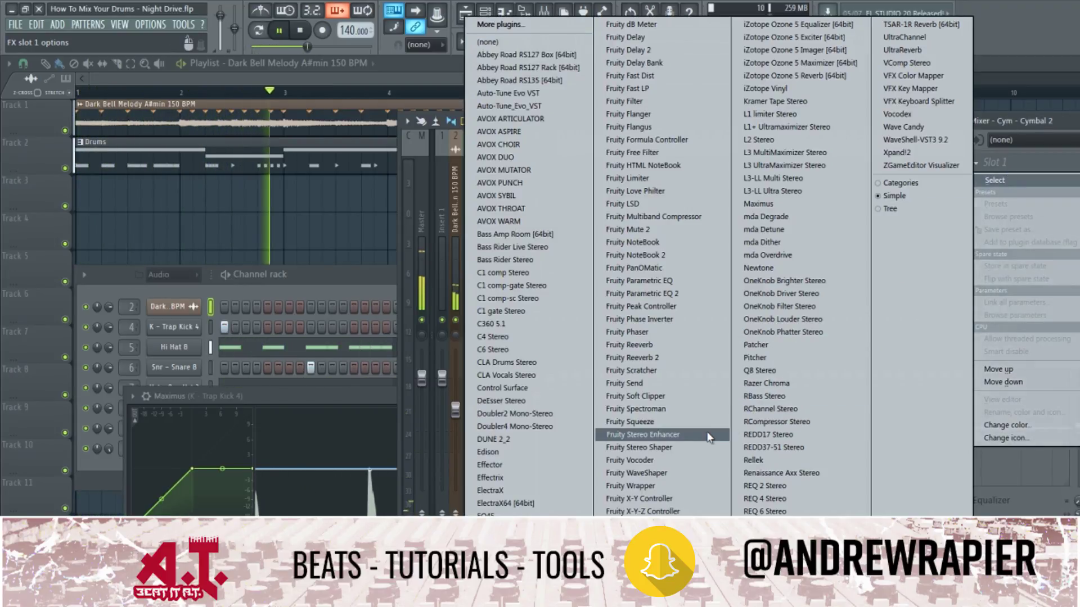
click(703, 293)
key(space)
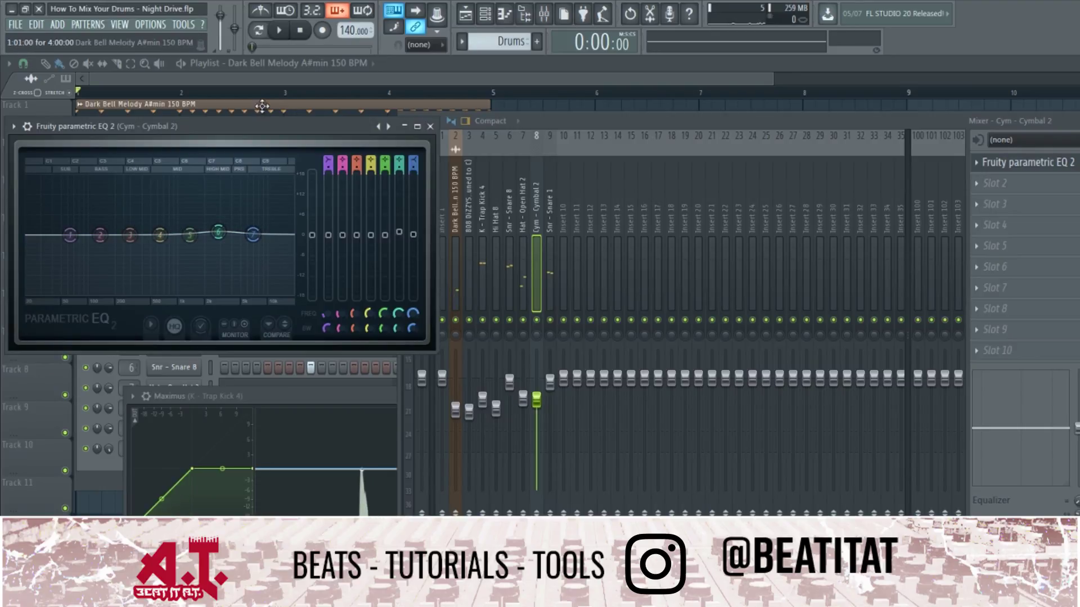
drag(212, 126, 591, 157)
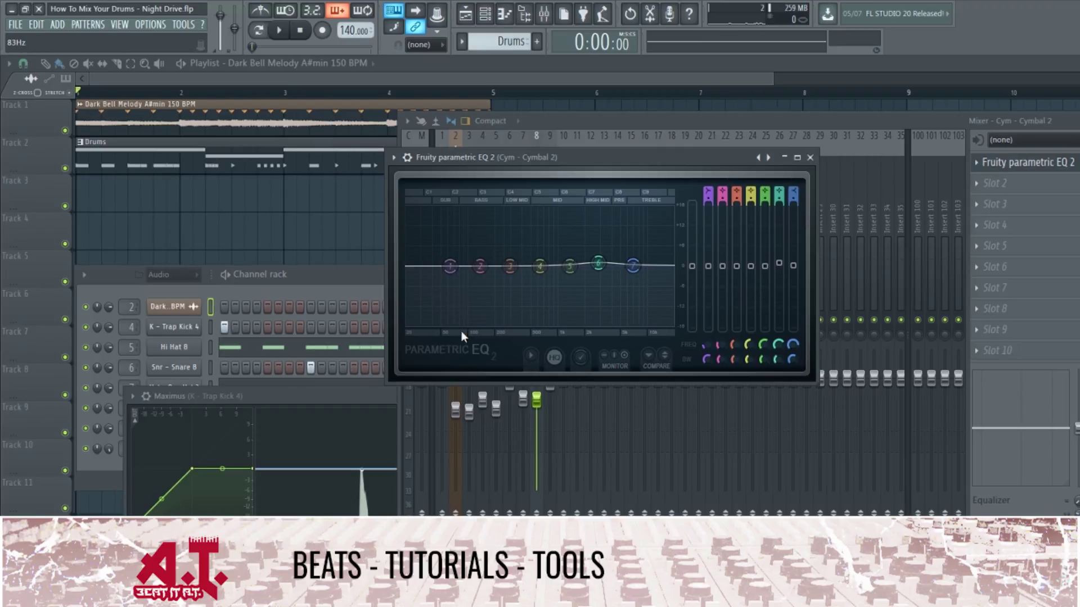
Set band 1 of the Cymbal 2 EQ to a Steep 4 high pass, raise its cutoff to band 3, and close the EQ.
drag(450, 266, 452, 279)
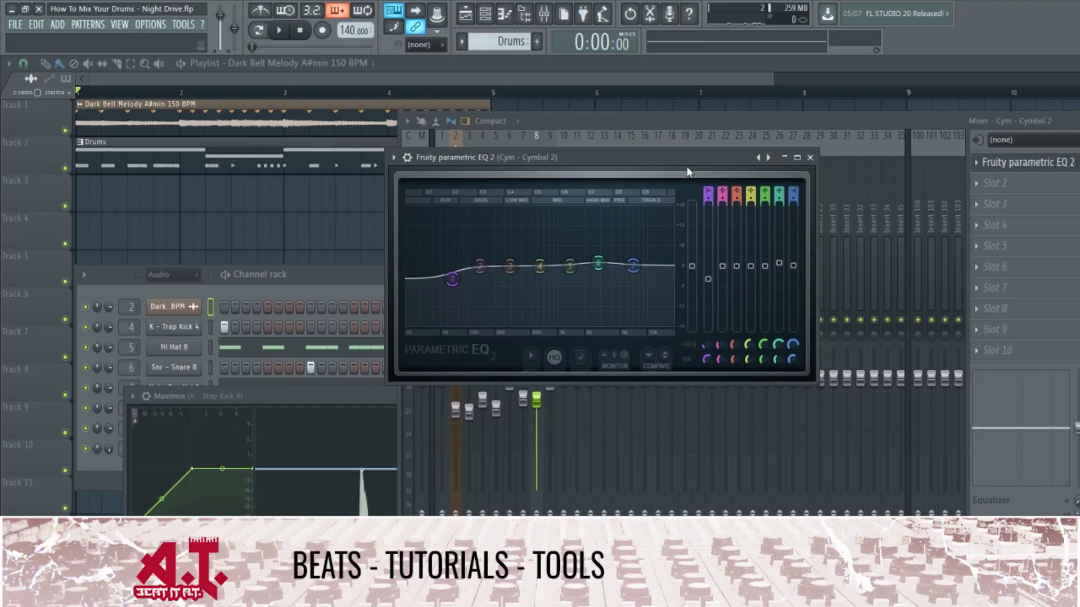
drag(705, 190, 705, 204)
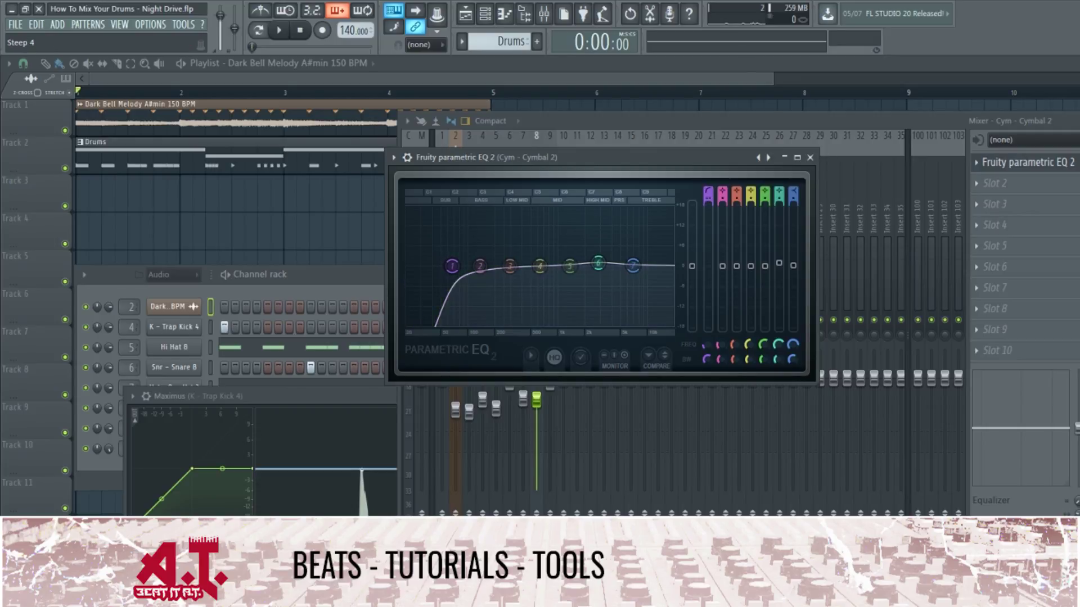
key(space)
drag(451, 266, 509, 266)
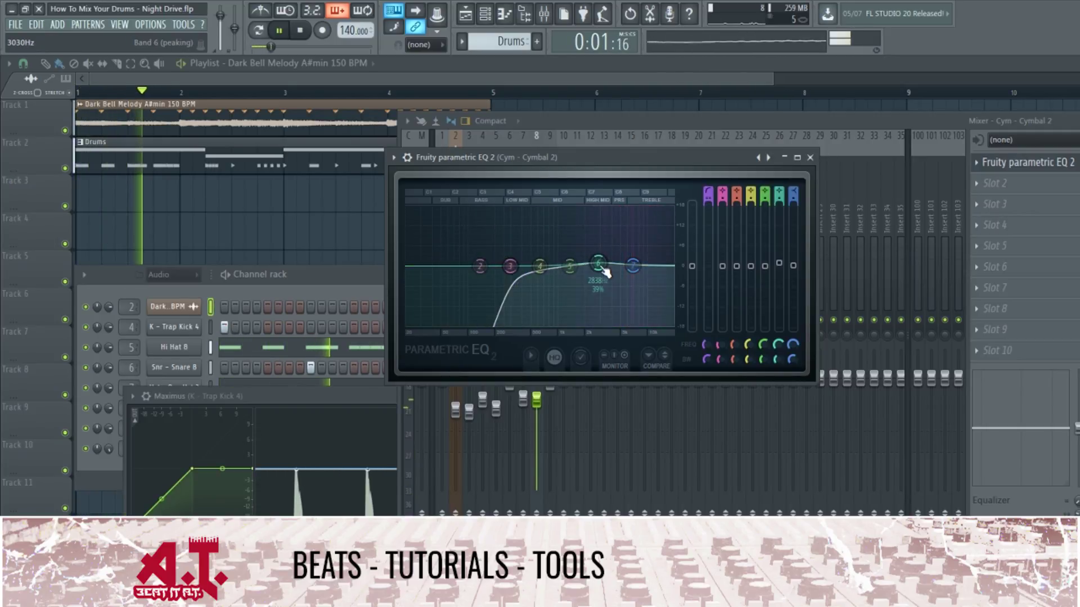
click(810, 158)
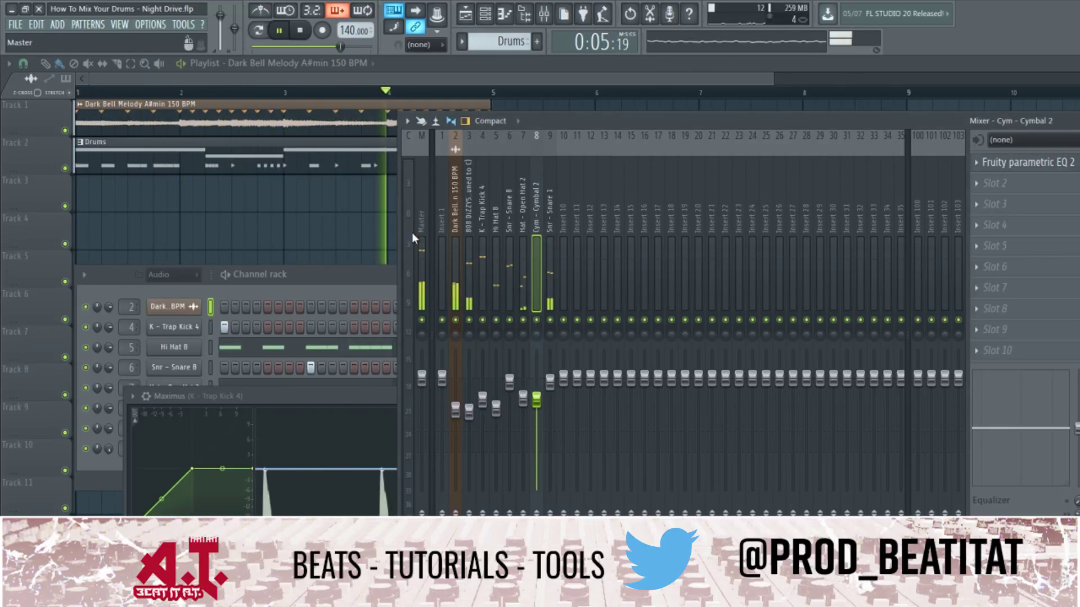
Raise the Dark Bell Melody track volume to about -4.6 dB and slightly lower the melody, 808 and drum tracks together.
click(453, 280)
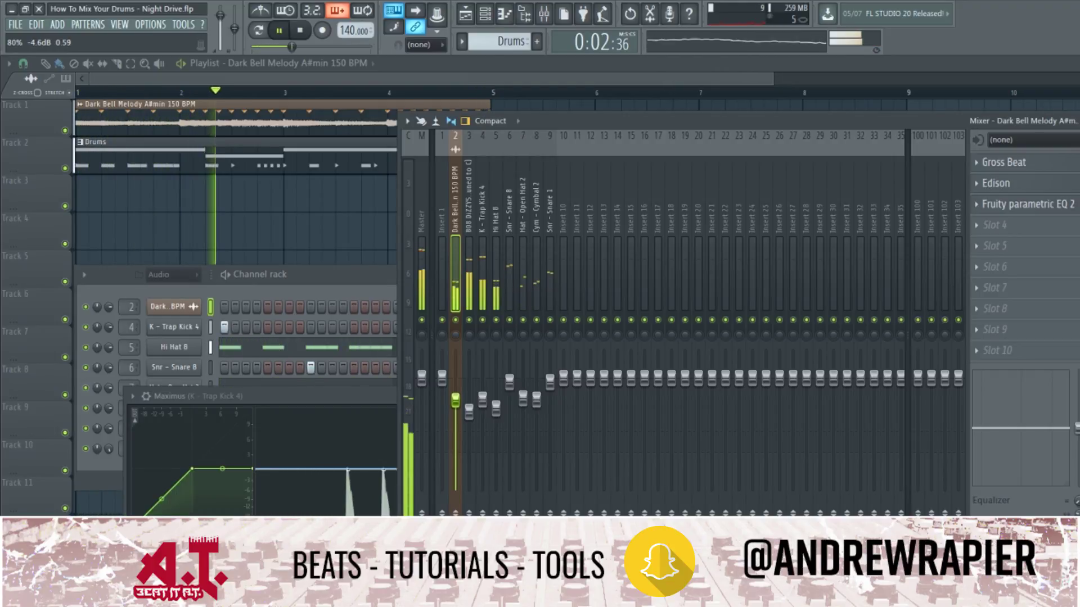
drag(455, 399, 456, 395)
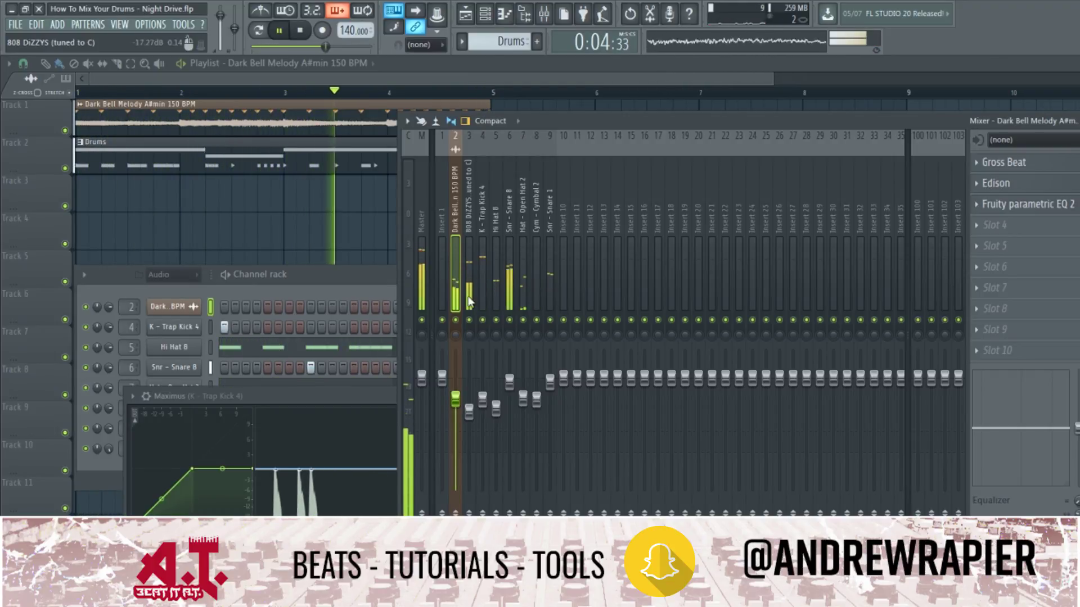
drag(545, 270, 468, 268)
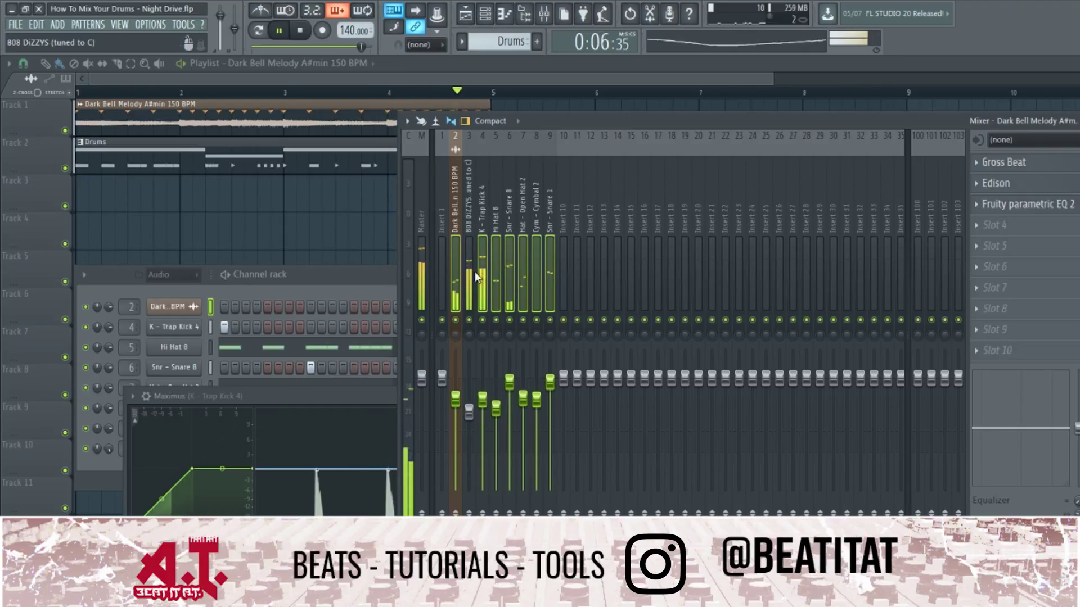
drag(482, 400, 483, 404)
Add Fruity Parametric EQ 2 to slot 1 of the Snare 1 track.
click(547, 239)
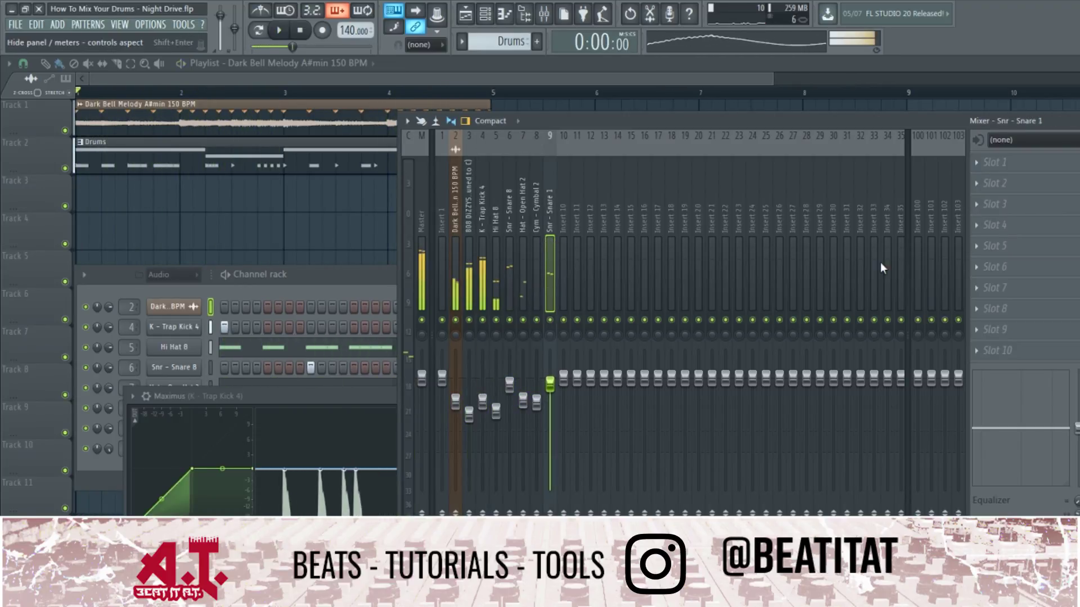
click(994, 162)
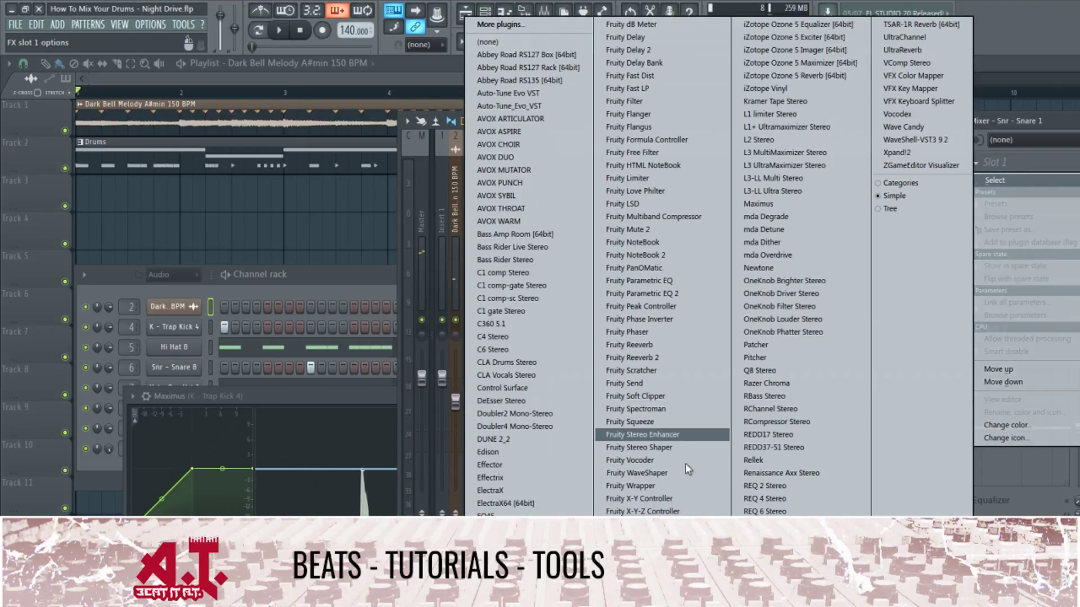
click(691, 294)
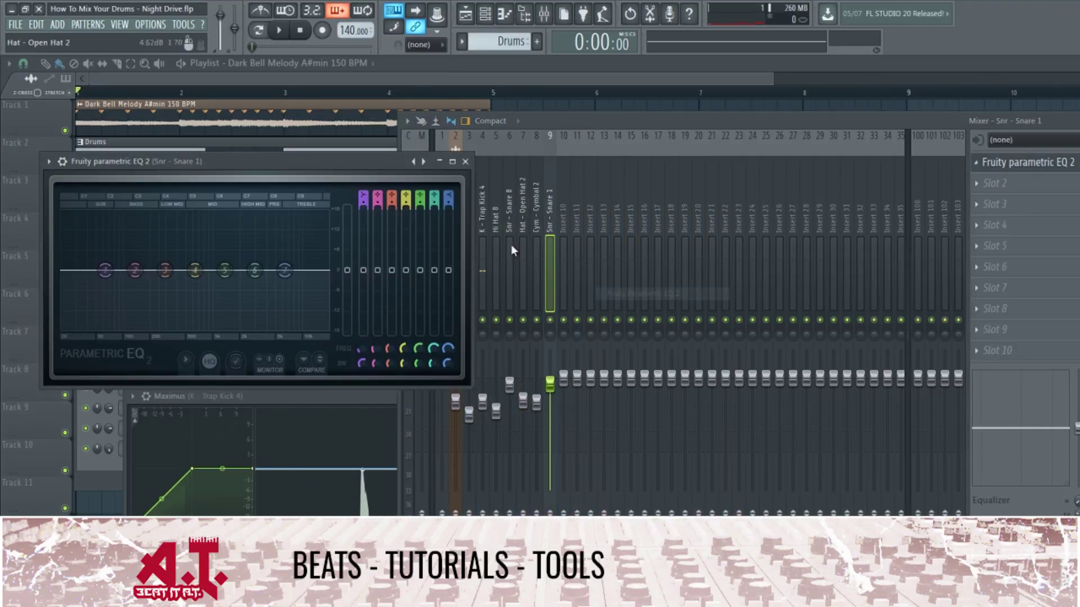
Shape the Snare 1 EQ with a high pass on band 1 between bands 2 and 3, boosts on bands 3, 5 and 6, and a dip on band 4.
drag(366, 195, 366, 152)
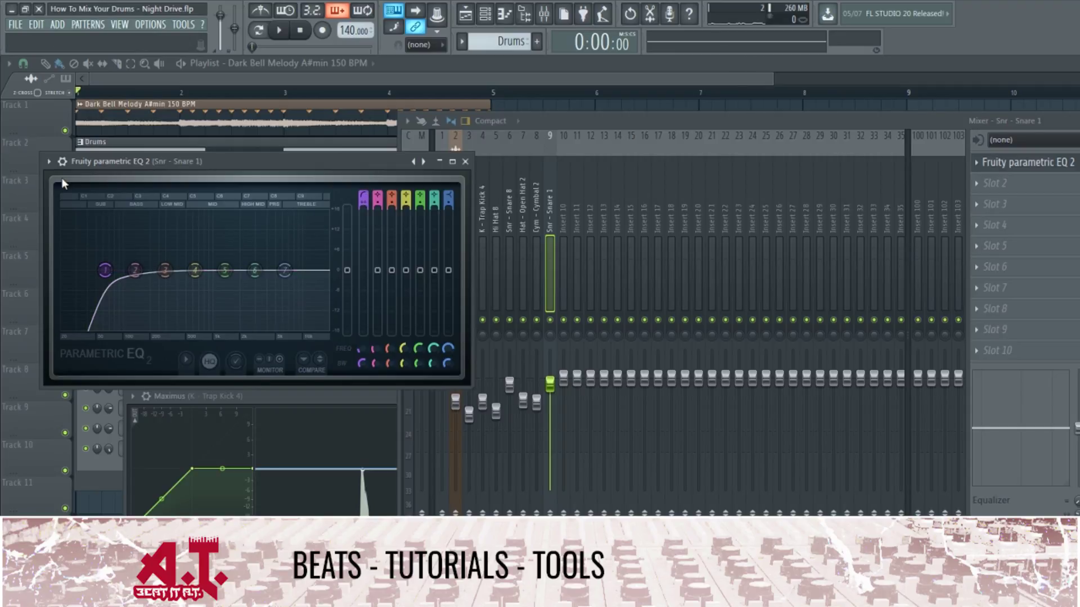
drag(104, 270, 146, 271)
key(space)
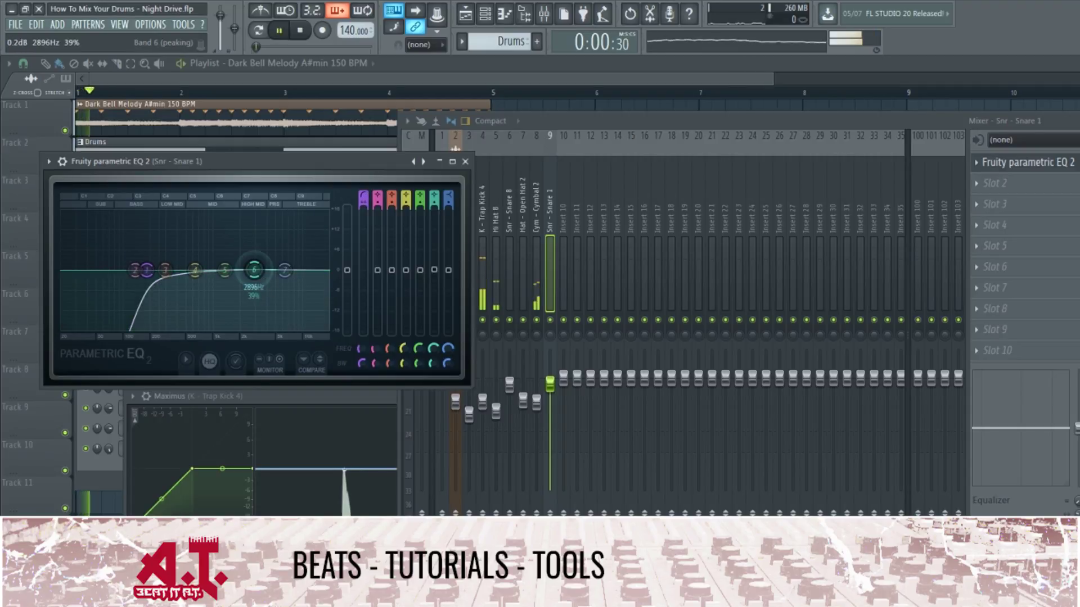
drag(254, 270, 198, 277)
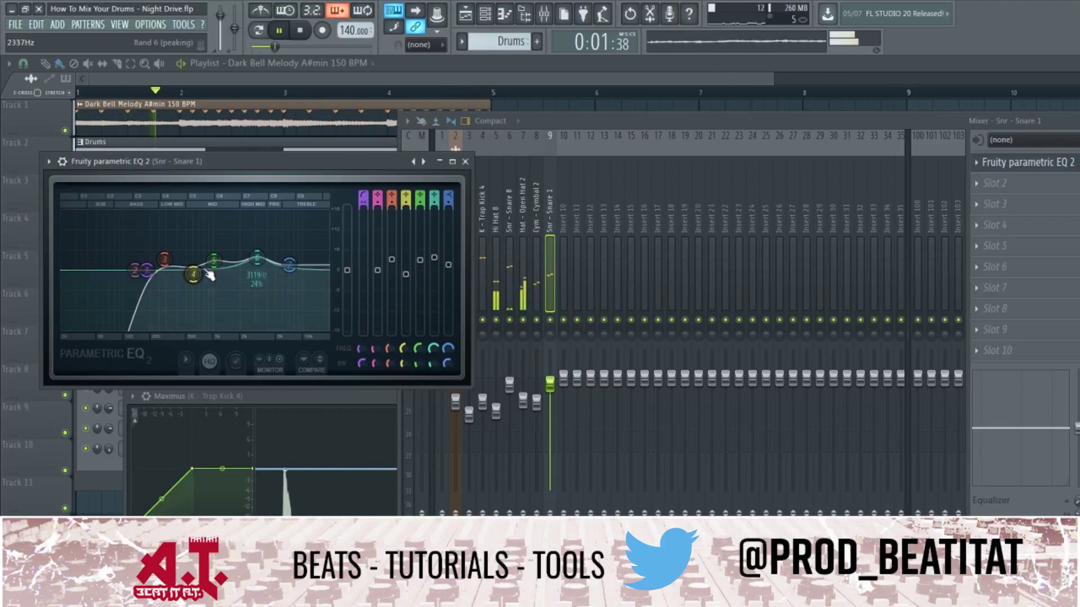
click(465, 161)
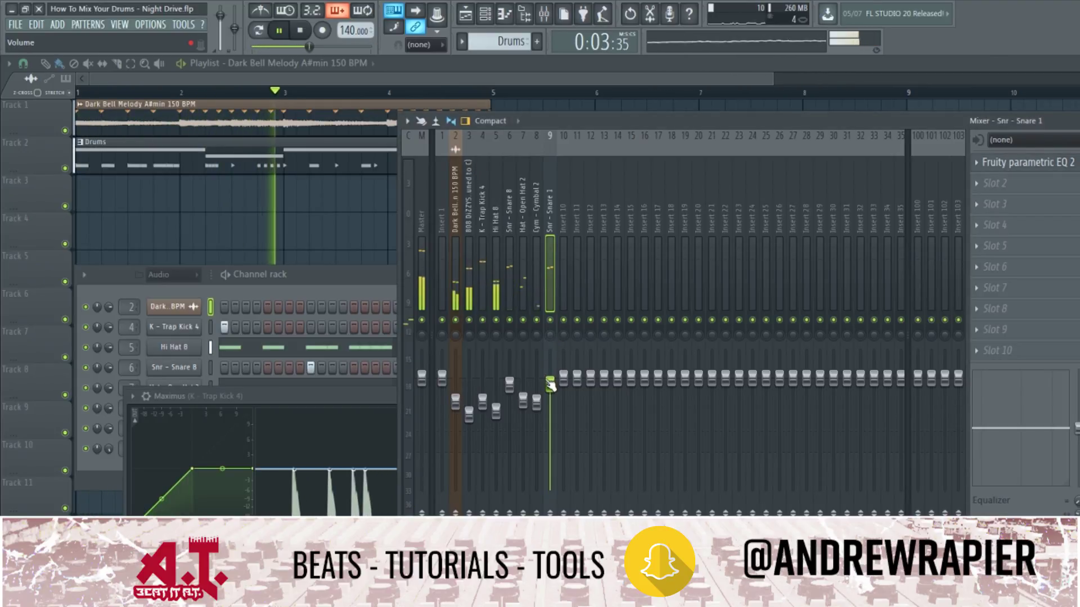
Add Fruity Compressor to slot 2 of the Snare 1 track with gain 1.9 dB, ratio 2.2:1 and threshold -3.6 dB.
key(space)
click(1023, 182)
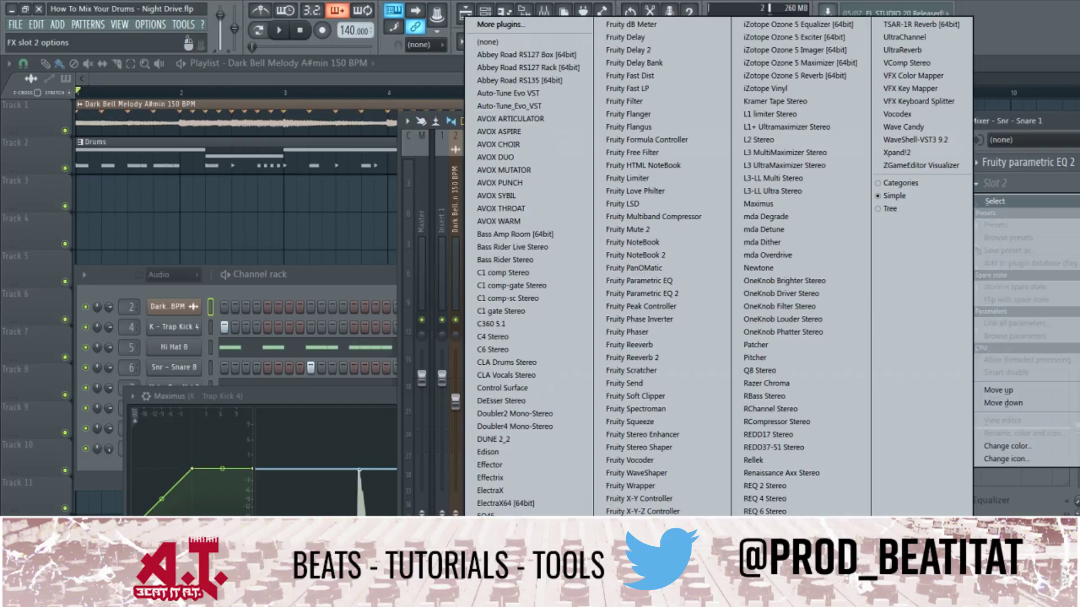
click(500, 585)
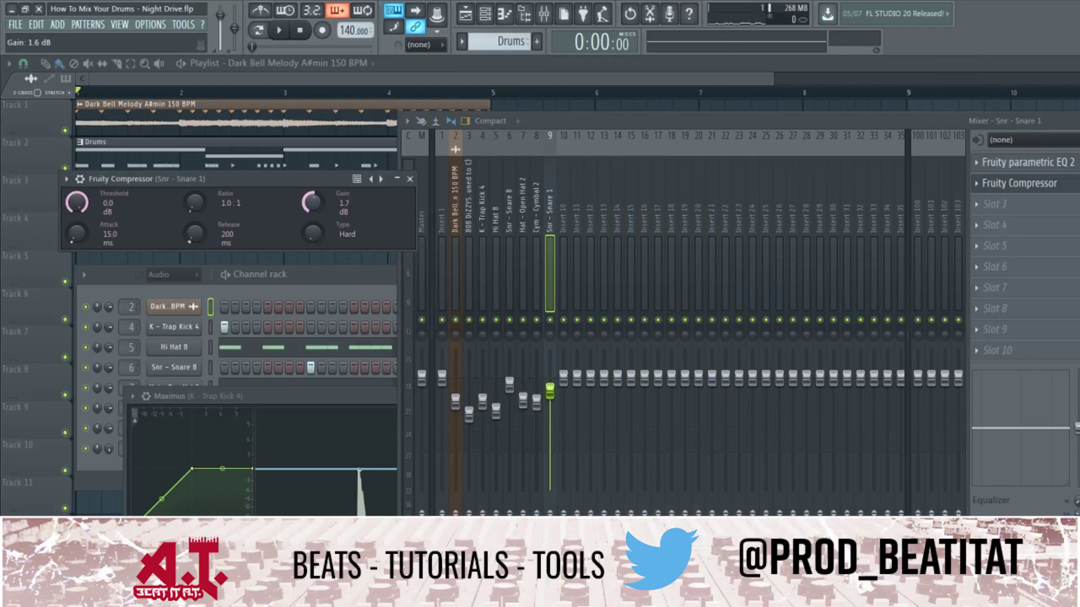
drag(194, 202, 194, 194)
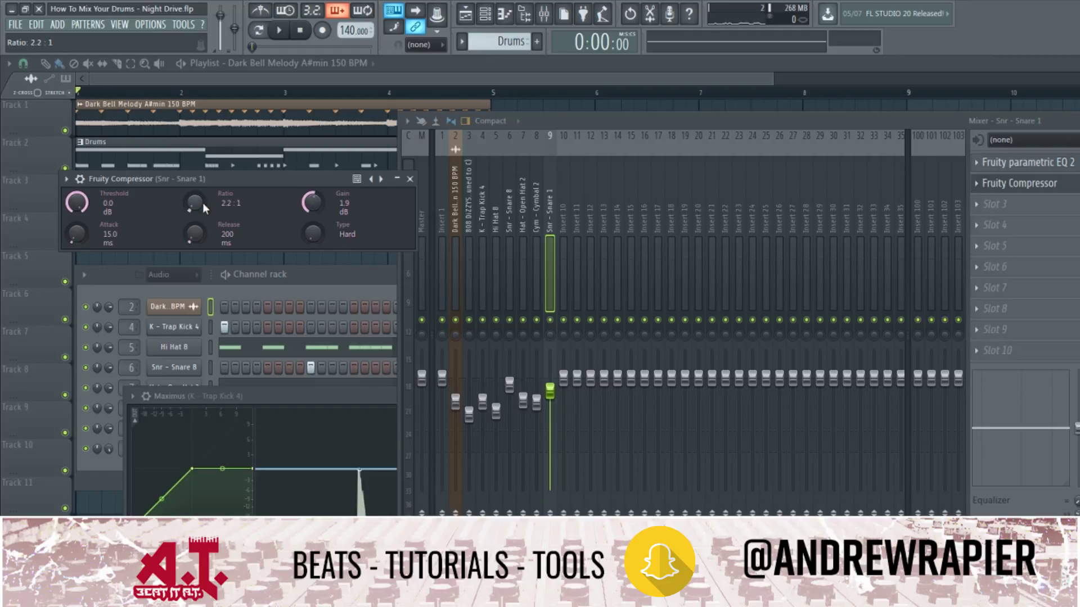
key(space)
drag(77, 203, 77, 214)
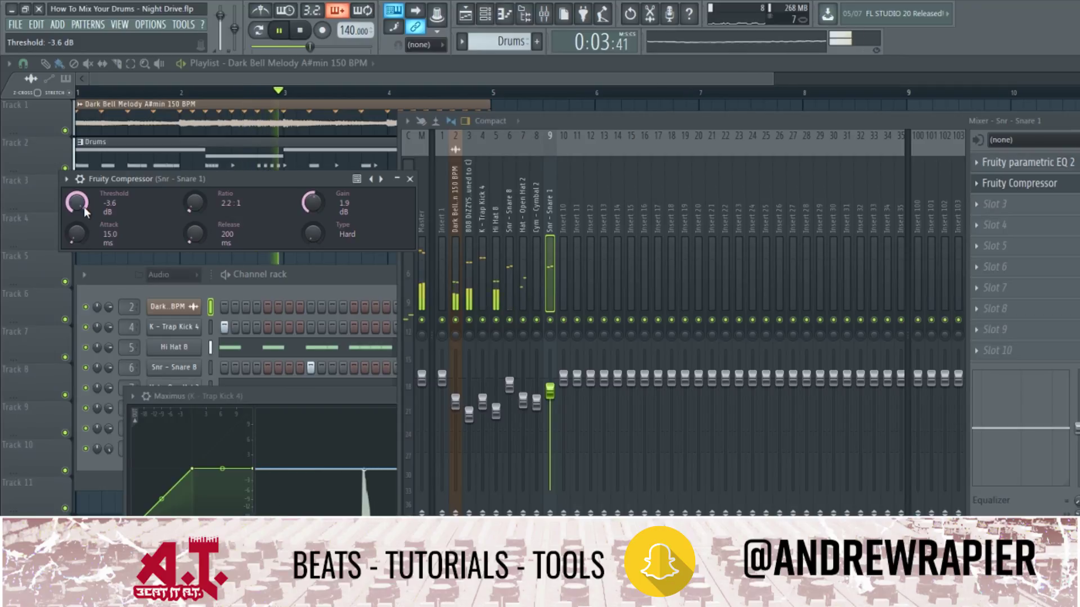
Add Fruity Parametric EQ 2 to slot 1 of the Snare 8 track and boost band 6 to 2.7 dB at 3897 Hz.
click(511, 261)
key(space)
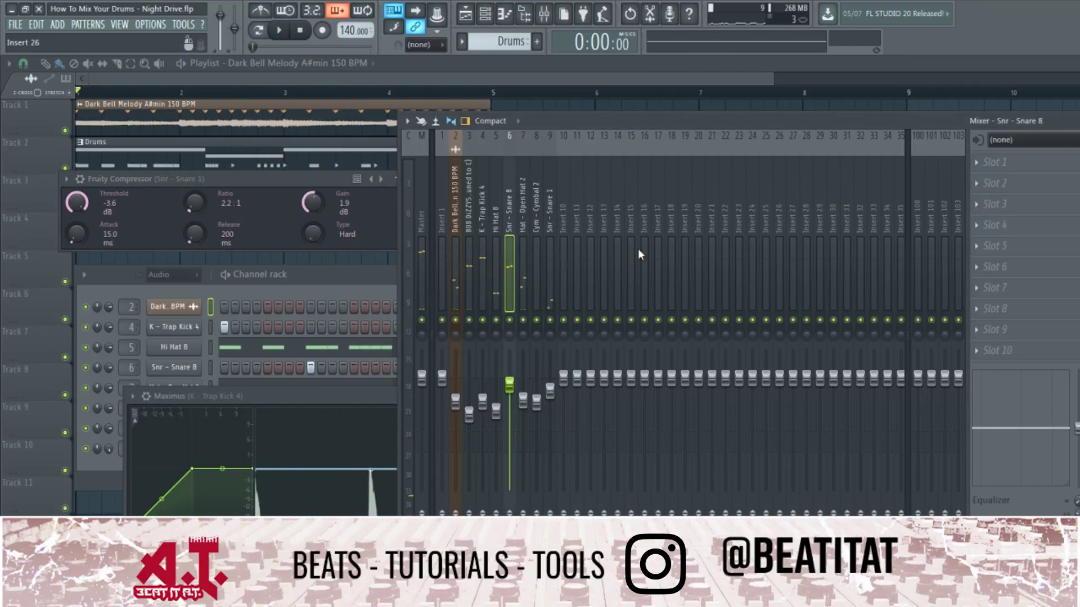
click(1038, 164)
click(675, 293)
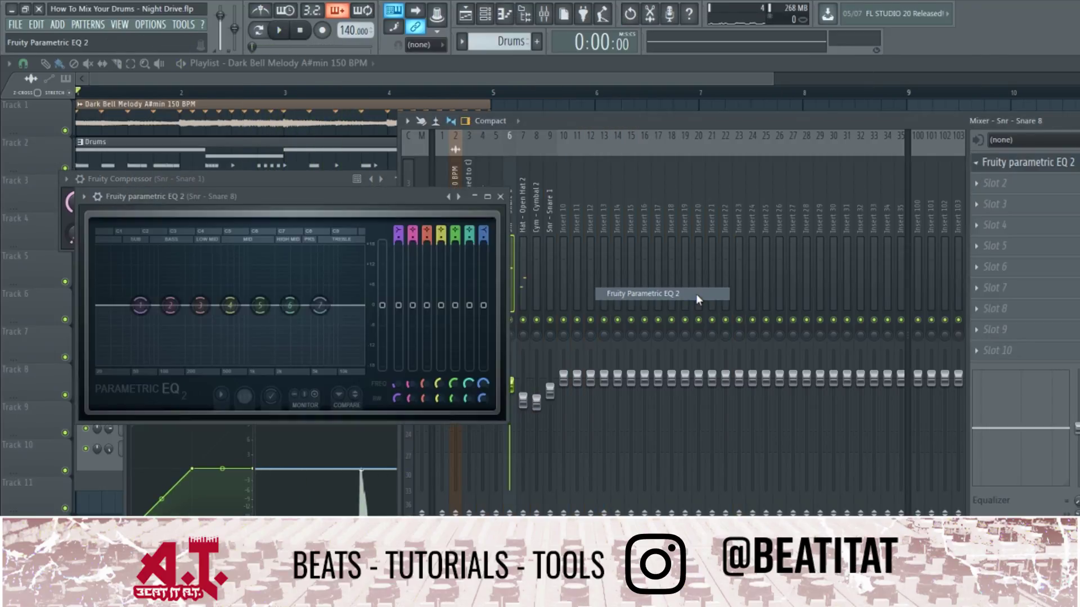
key(space)
drag(289, 305, 296, 296)
key(space)
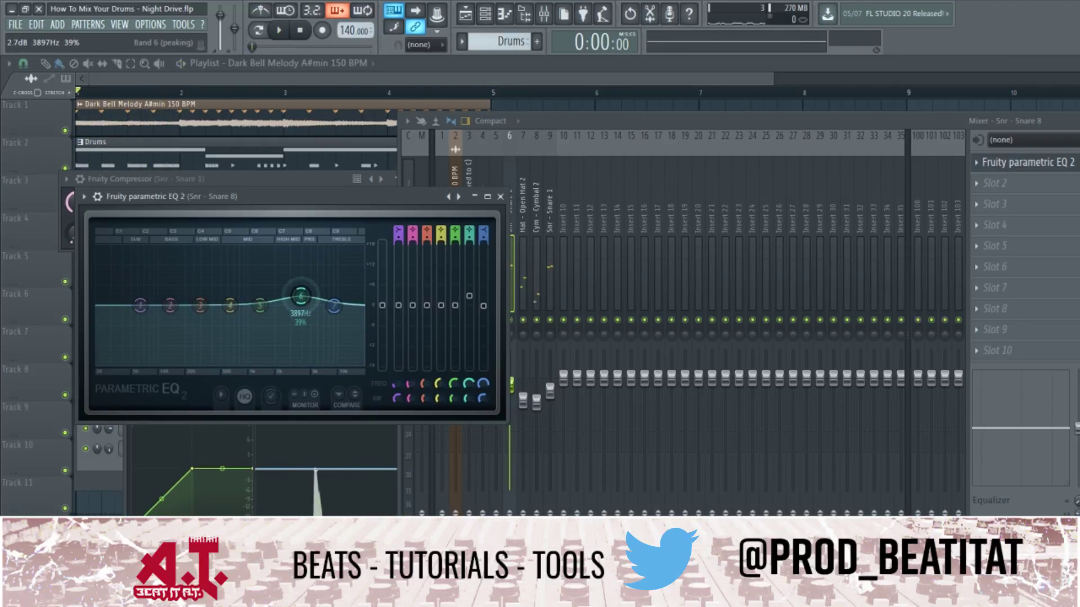
Set band 1 of the Snare 8 EQ to high pass, boost bands 2 and 4 slightly, and dip bands 3 and 5.
scroll(141, 305, down, 1)
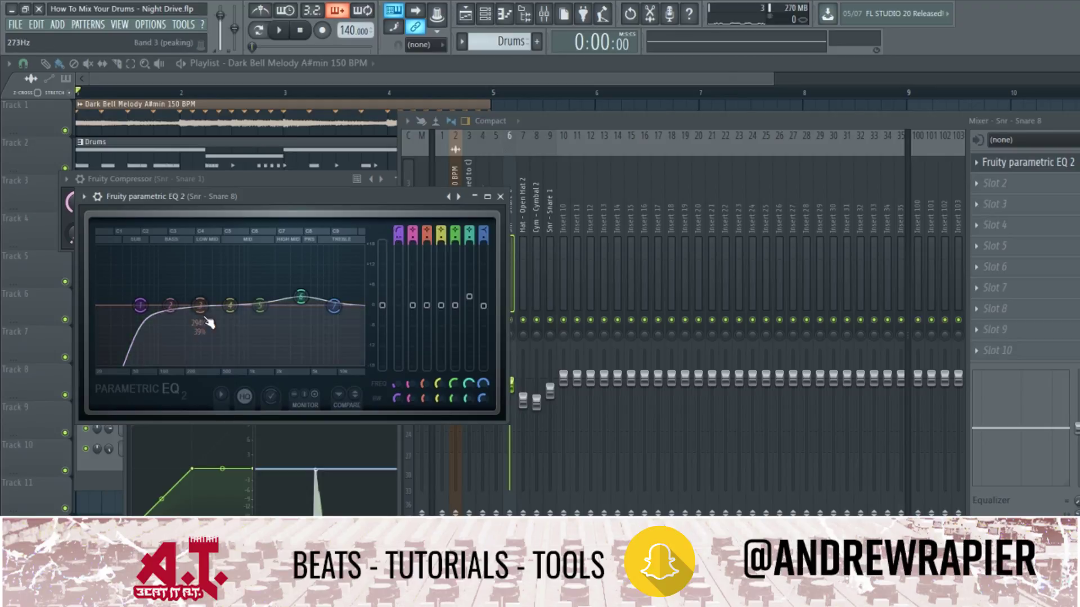
drag(141, 306, 229, 302)
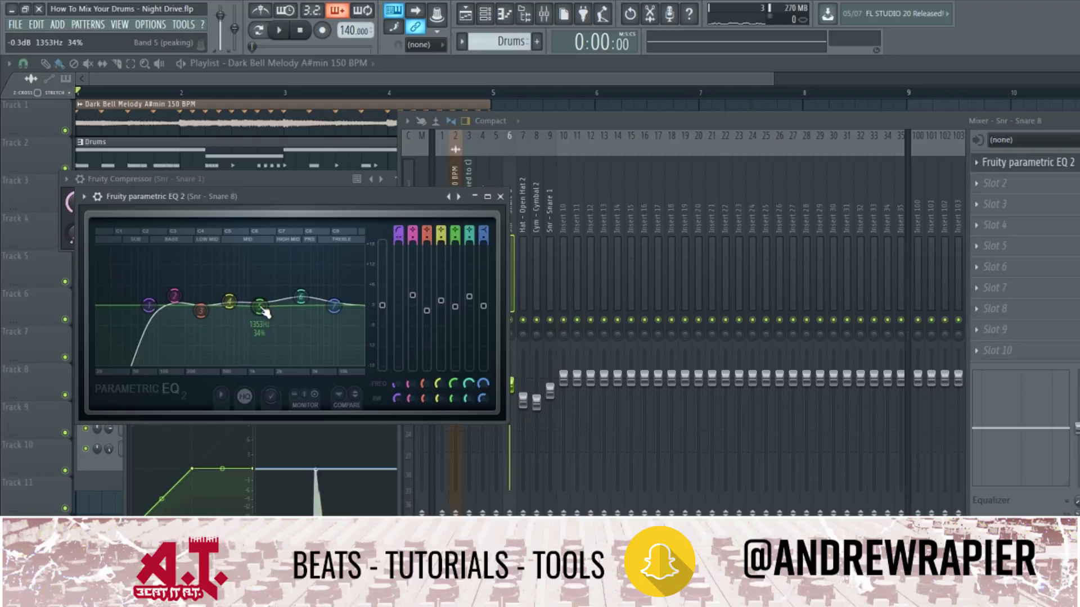
drag(301, 296, 297, 297)
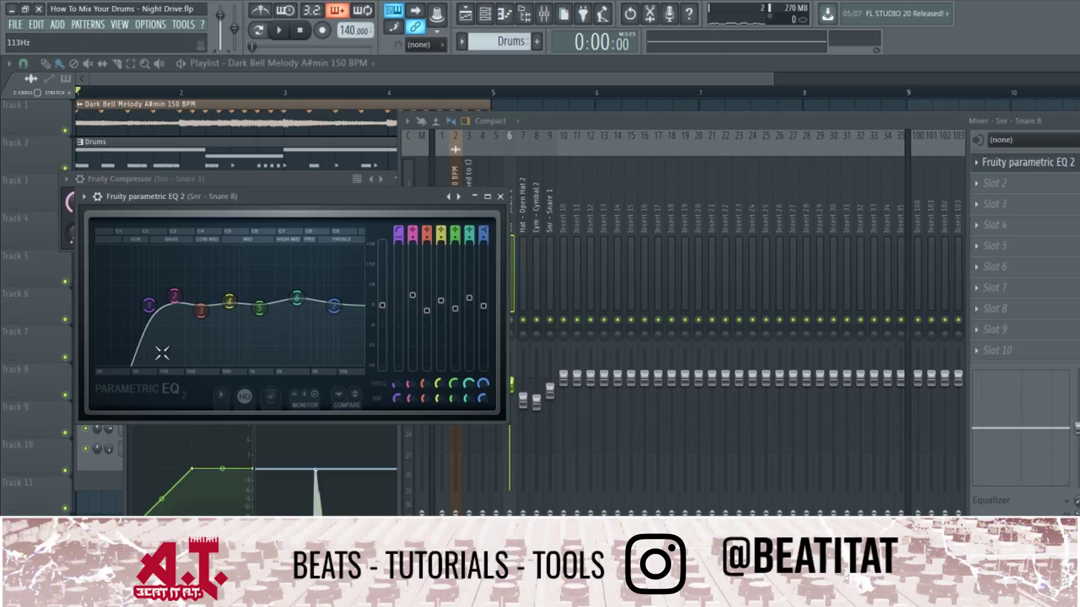
drag(175, 295, 177, 293)
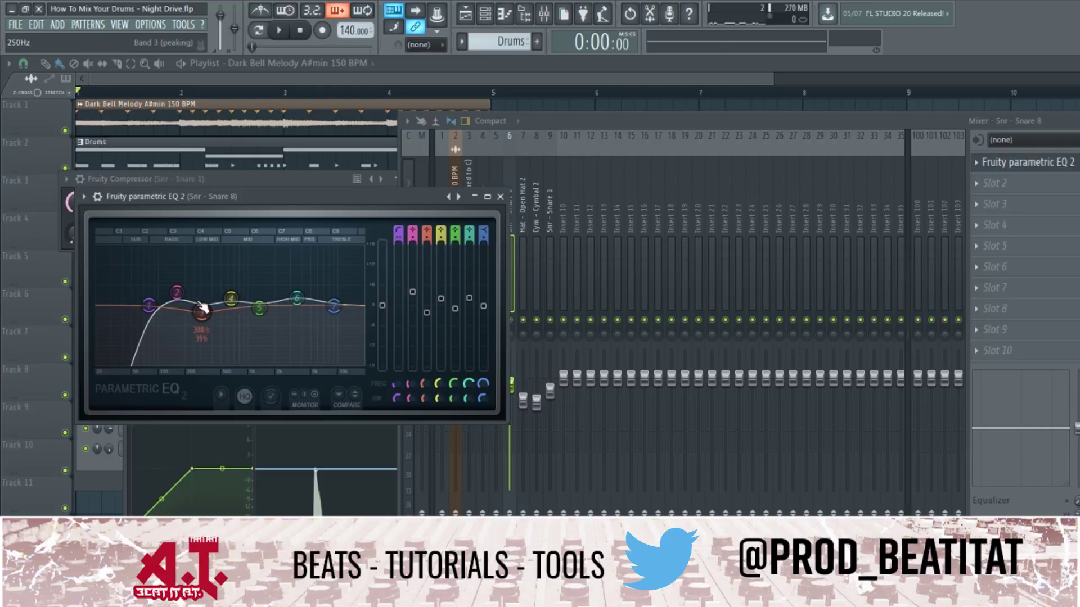
drag(149, 306, 157, 305)
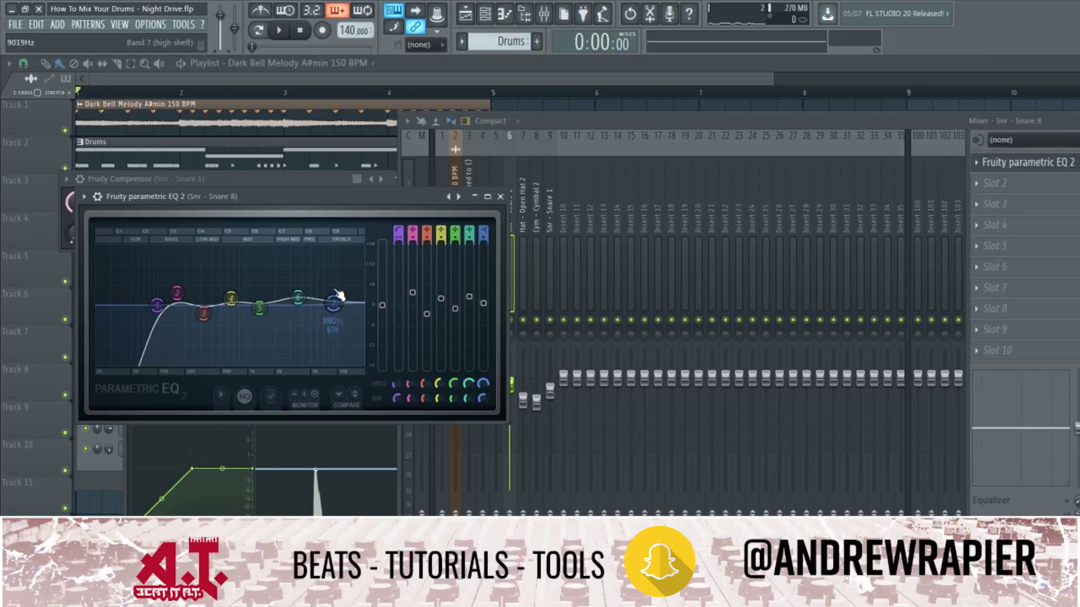
During playback, raise the high-pass cutoff of the Snare 8 EQ to about 190 Hz and close the EQ.
key(space)
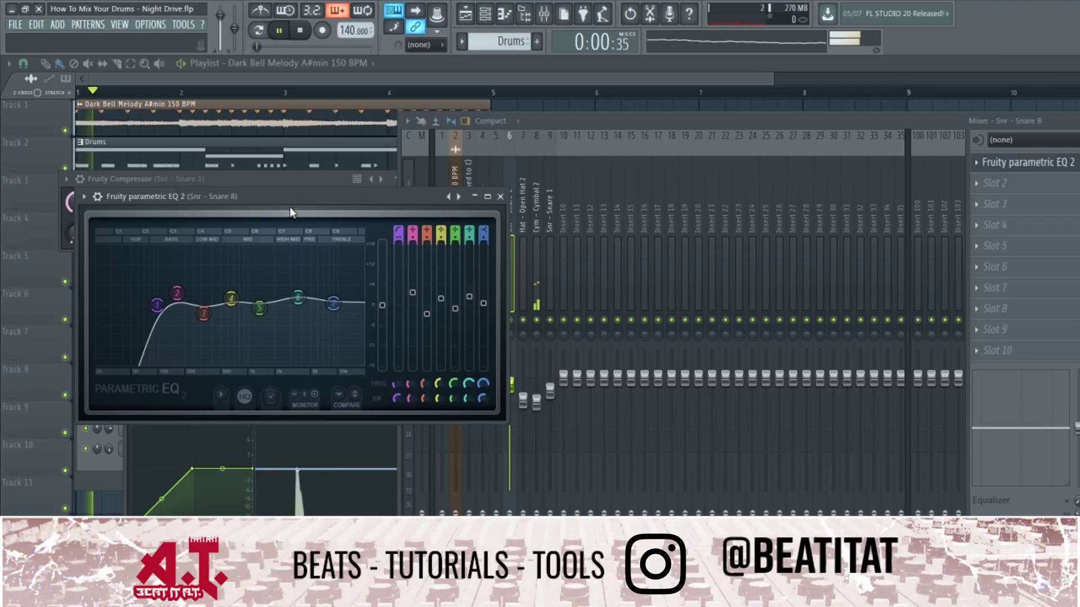
drag(157, 305, 174, 306)
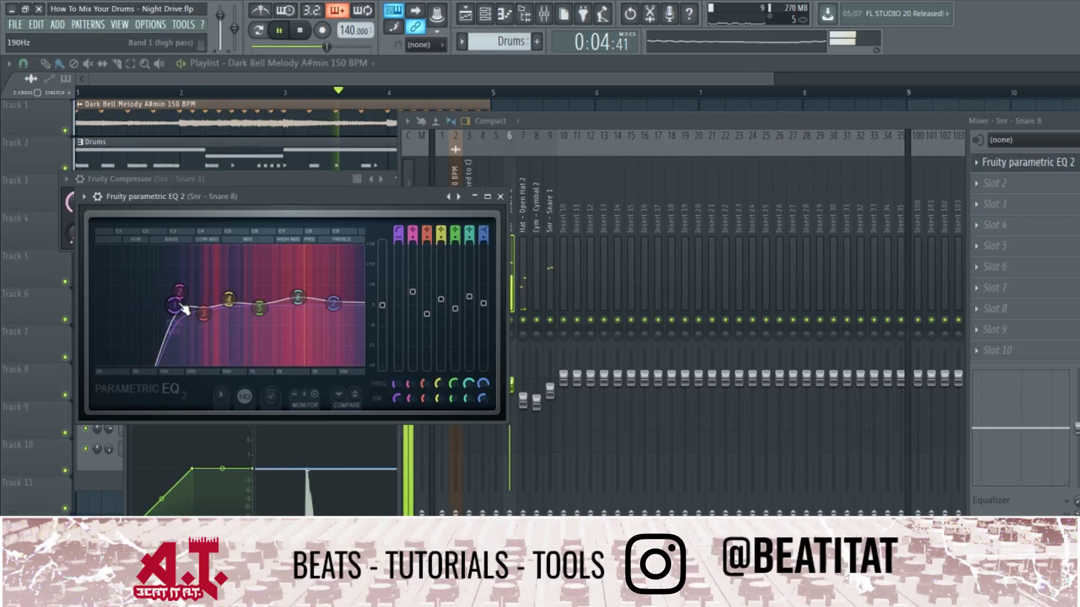
click(500, 196)
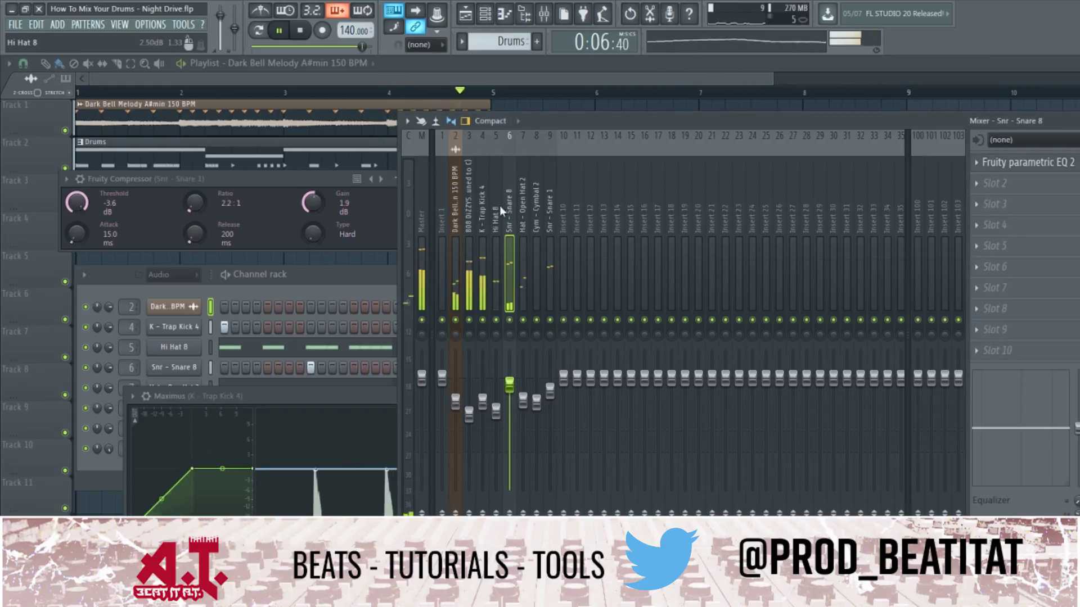
Stop playback, add Maximus to slot 2 of the Snare 8 track and close the Snare 1 compressor window.
key(space)
click(1023, 191)
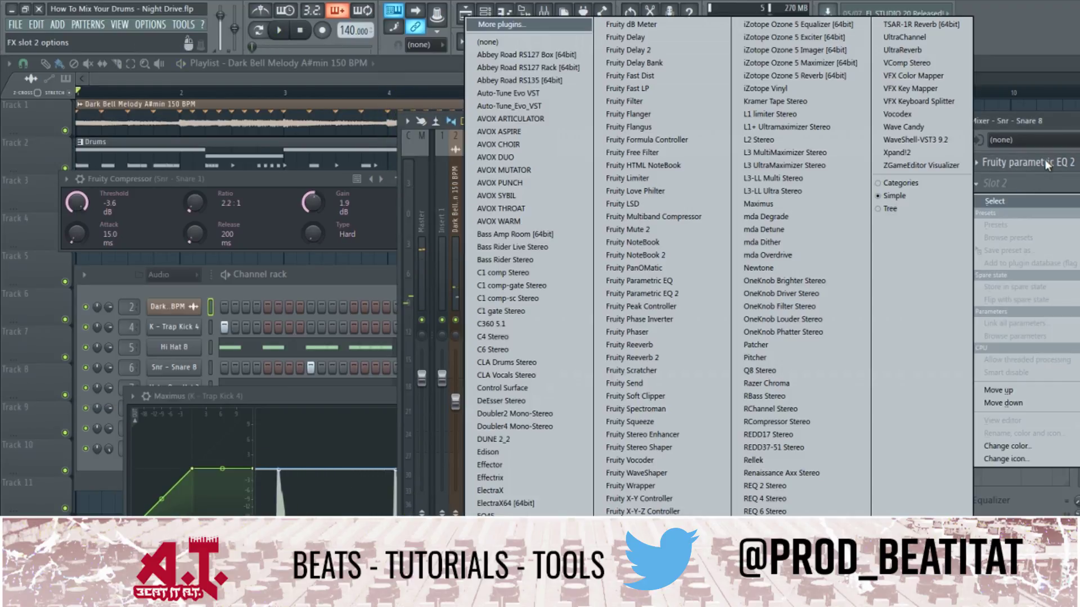
click(1070, 131)
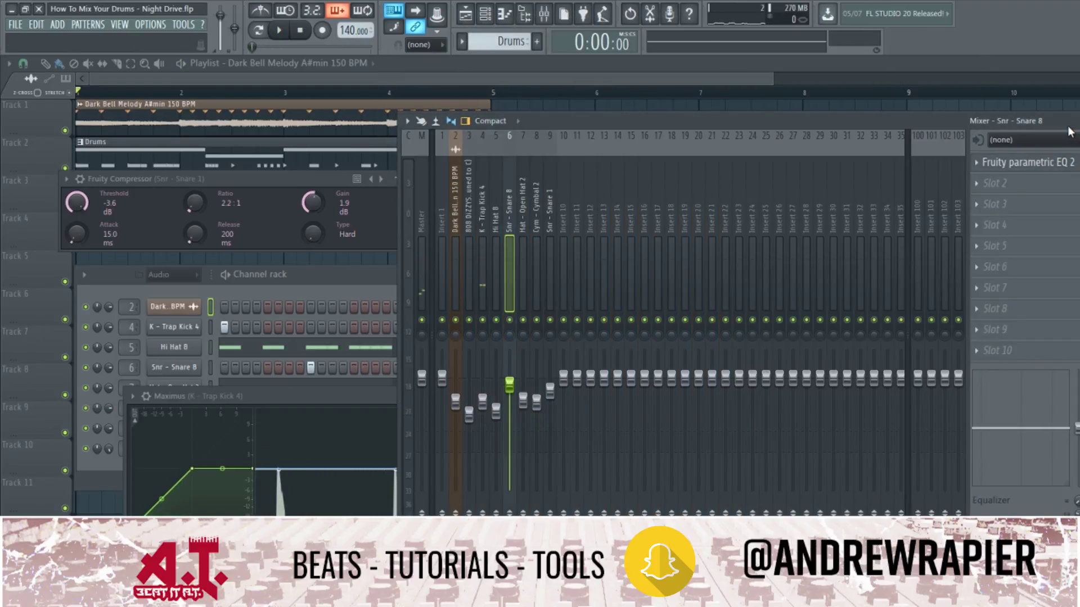
click(1027, 185)
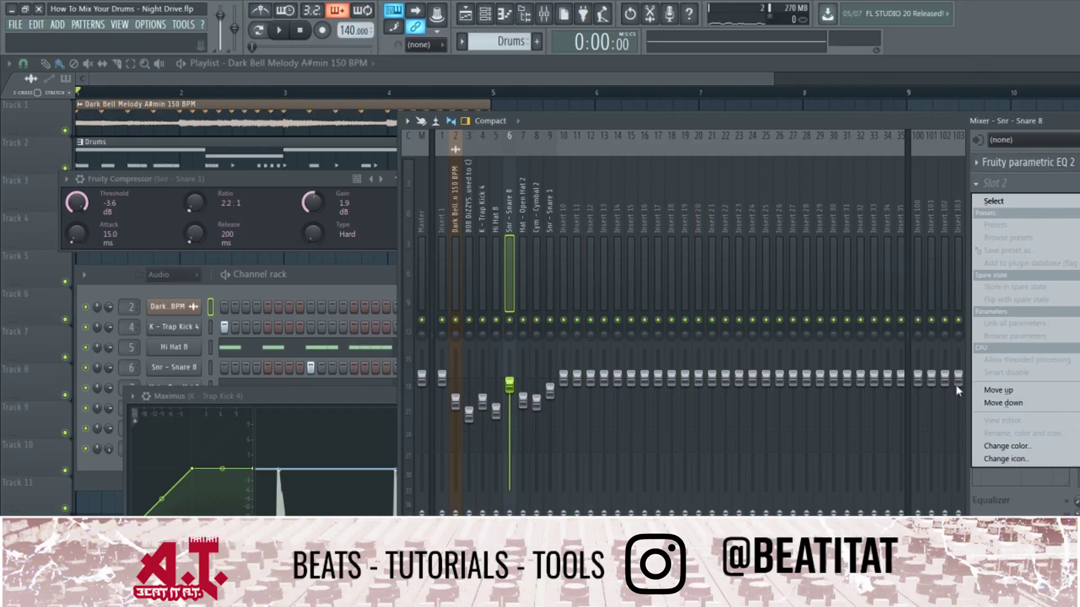
mouse_move(1015, 200)
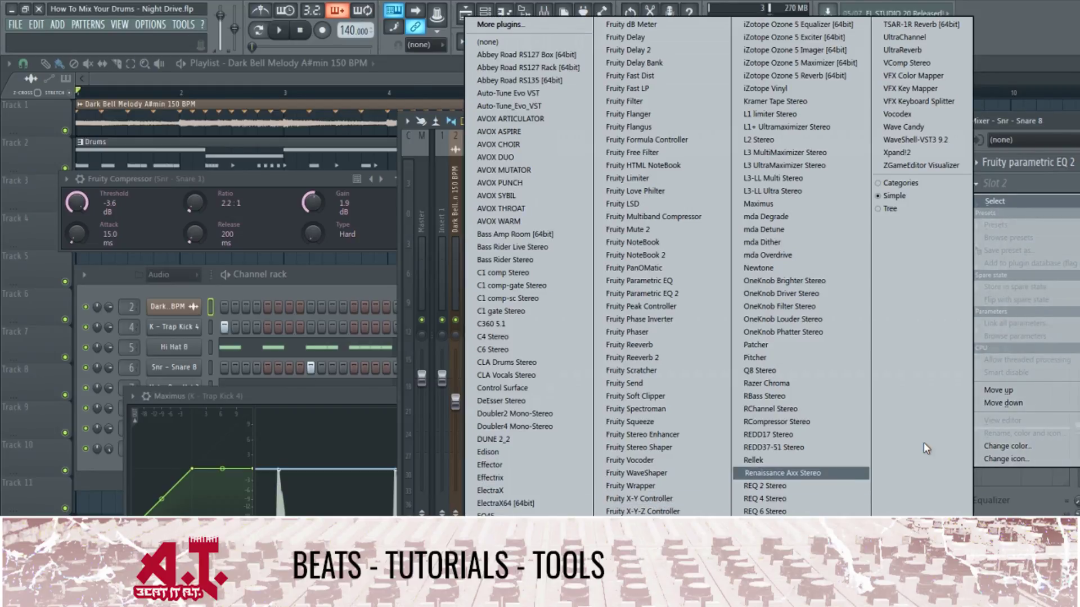
click(772, 204)
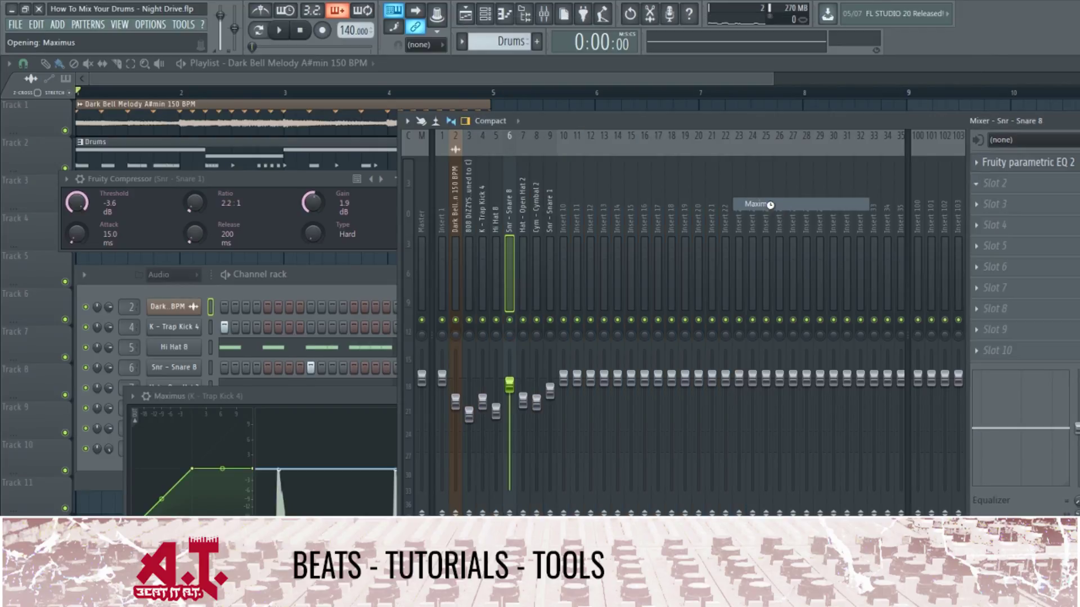
click(328, 180)
click(395, 179)
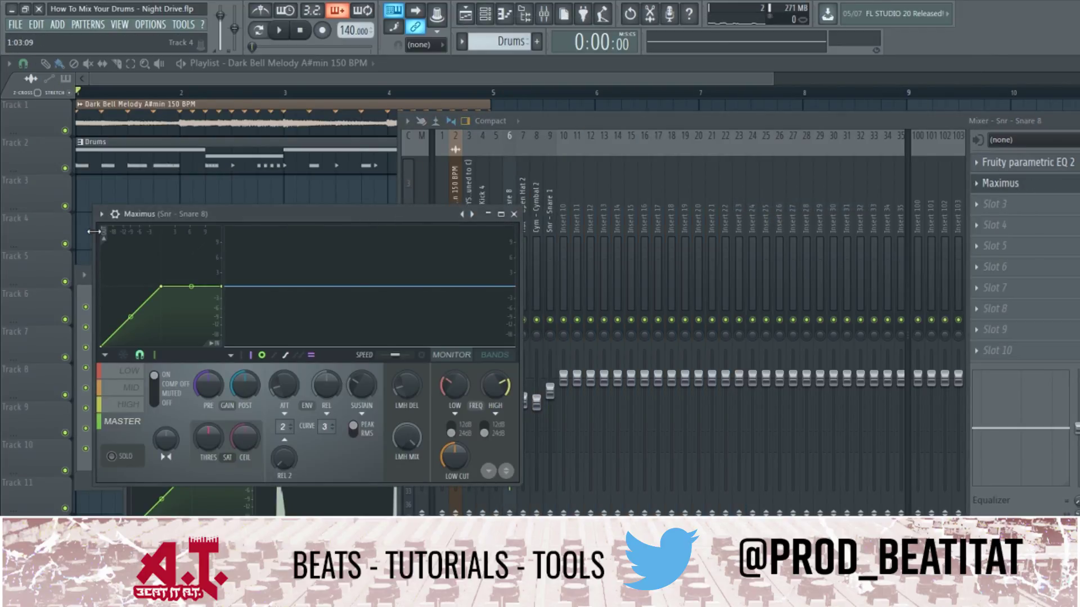
Load the Clear master preset in the Snare 8 Maximus.
click(101, 214)
mouse_move(143, 253)
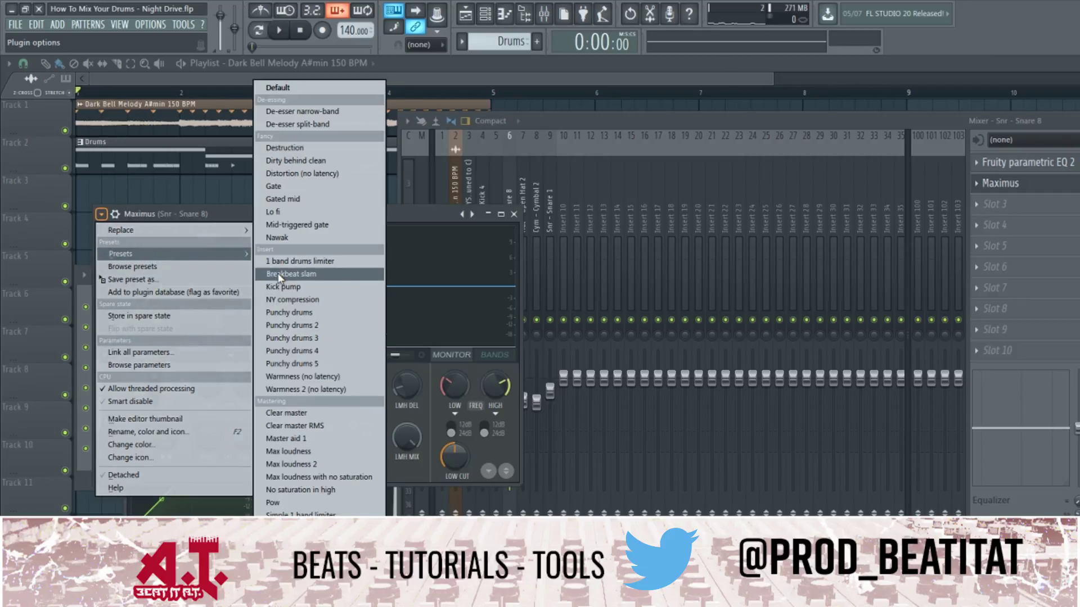
click(349, 418)
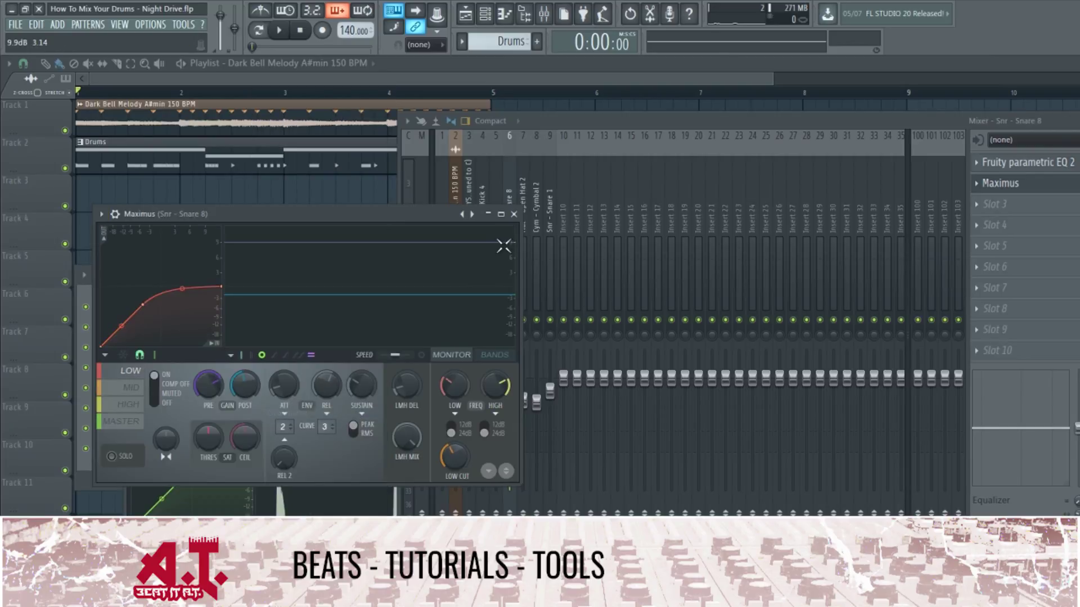
Audition the snare with the Maximus window closed, and lower the Snare 8 volume to 87% (-3.0 dB).
key(space)
click(514, 214)
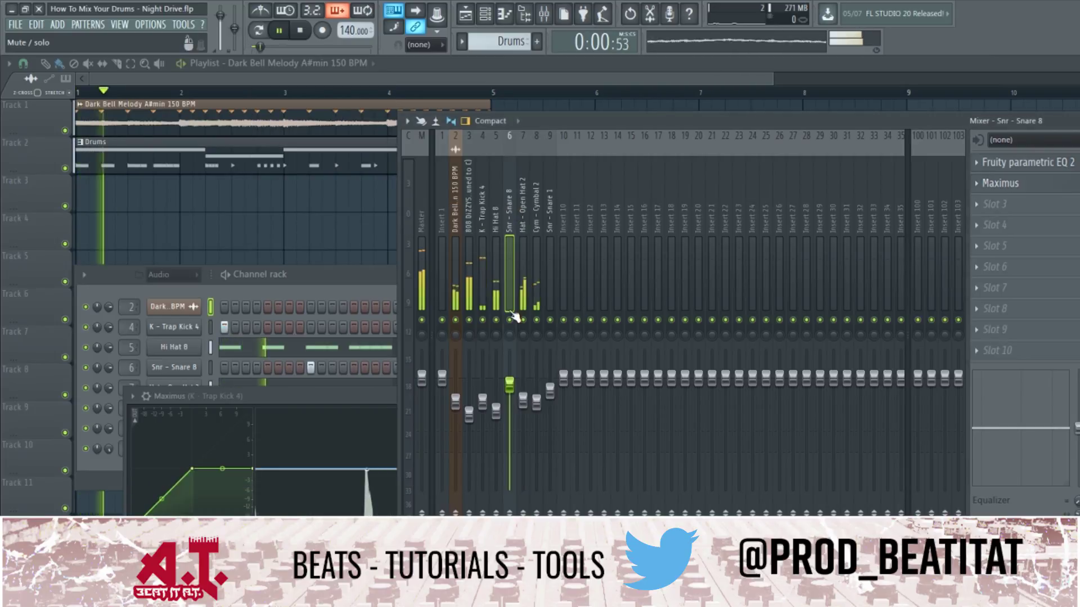
key(space)
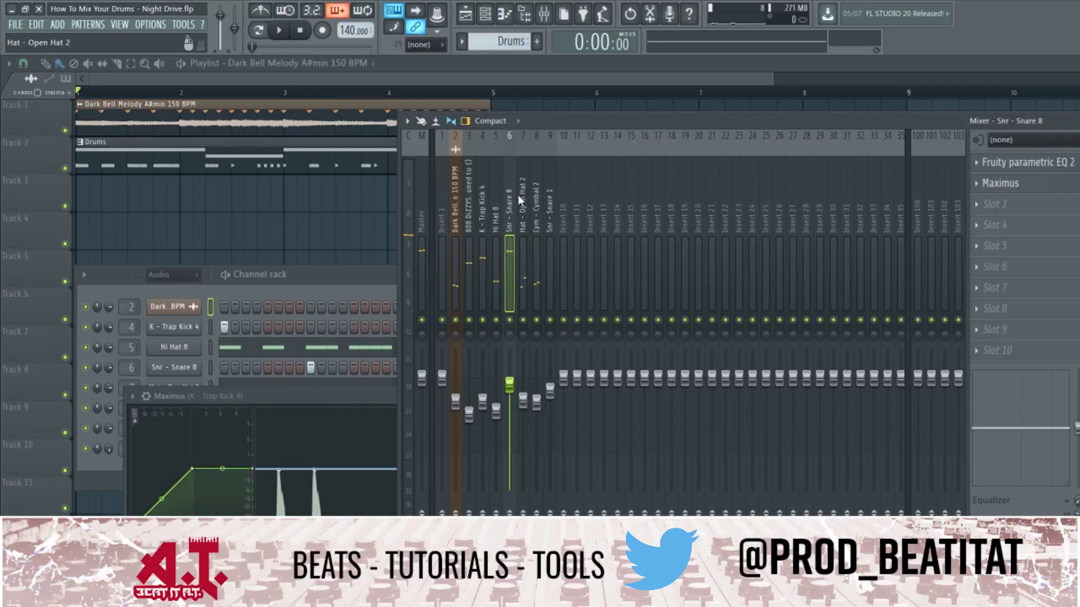
scroll(518, 398, down, 5)
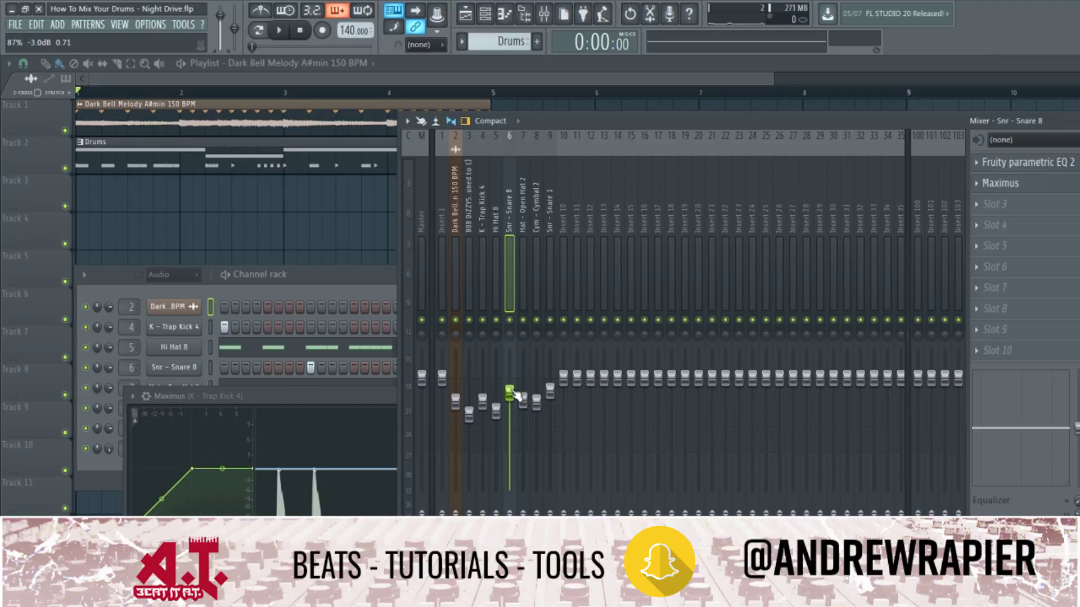
Examine the low, mid, high and master band settings of the Snare 8 Maximus and close its window.
click(995, 183)
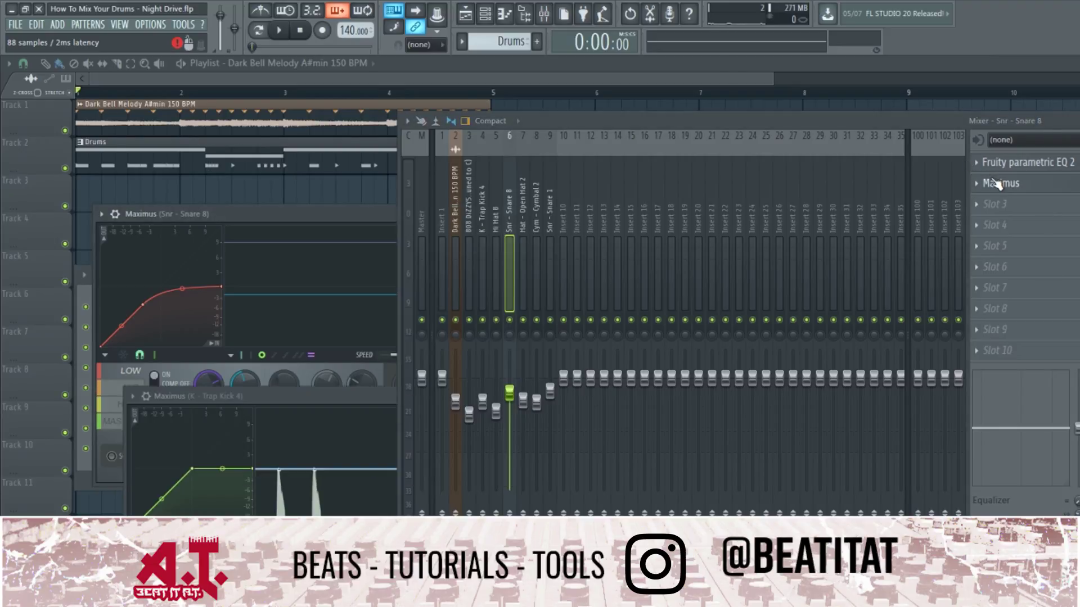
click(130, 387)
click(131, 405)
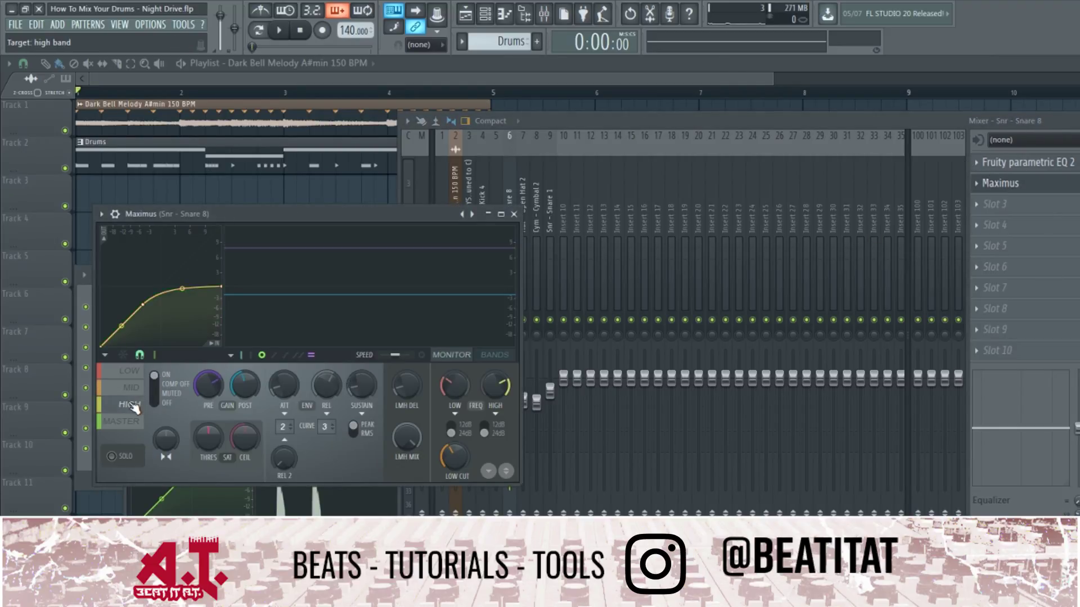
click(130, 422)
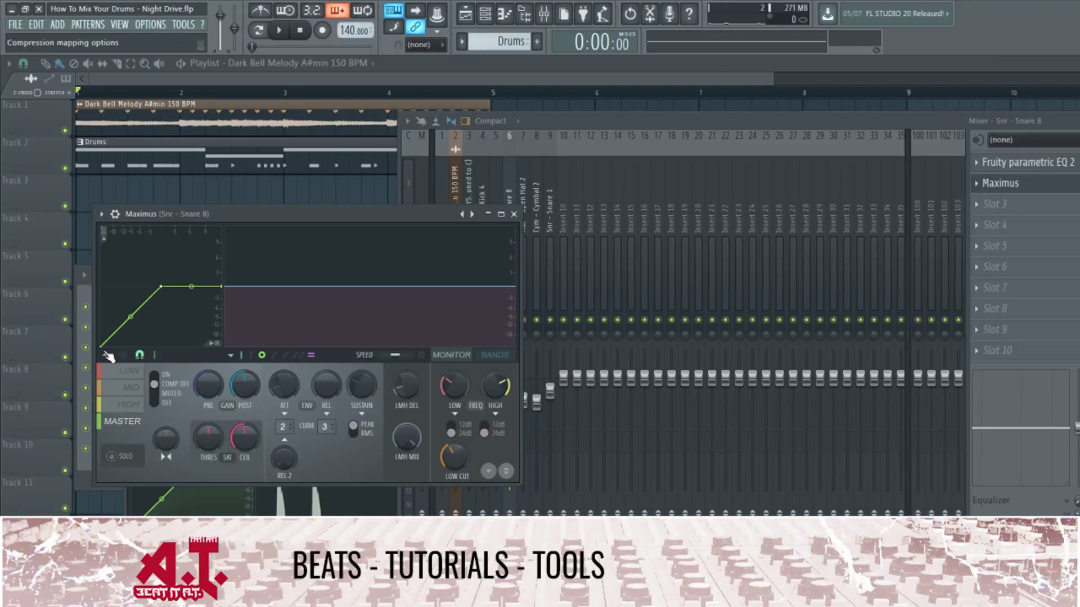
click(129, 371)
click(130, 387)
click(131, 405)
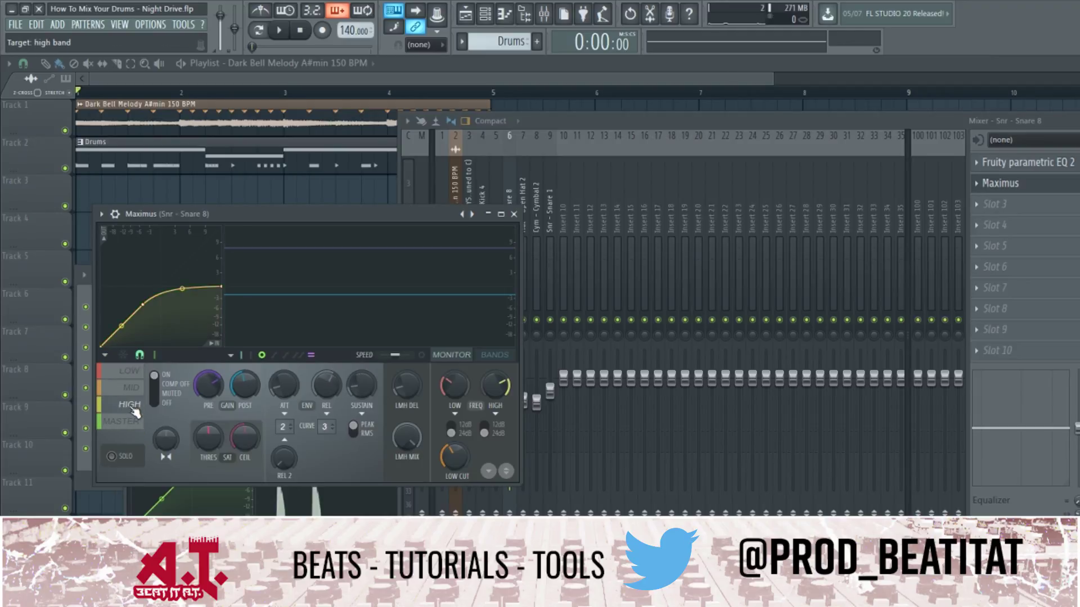
click(496, 360)
click(514, 214)
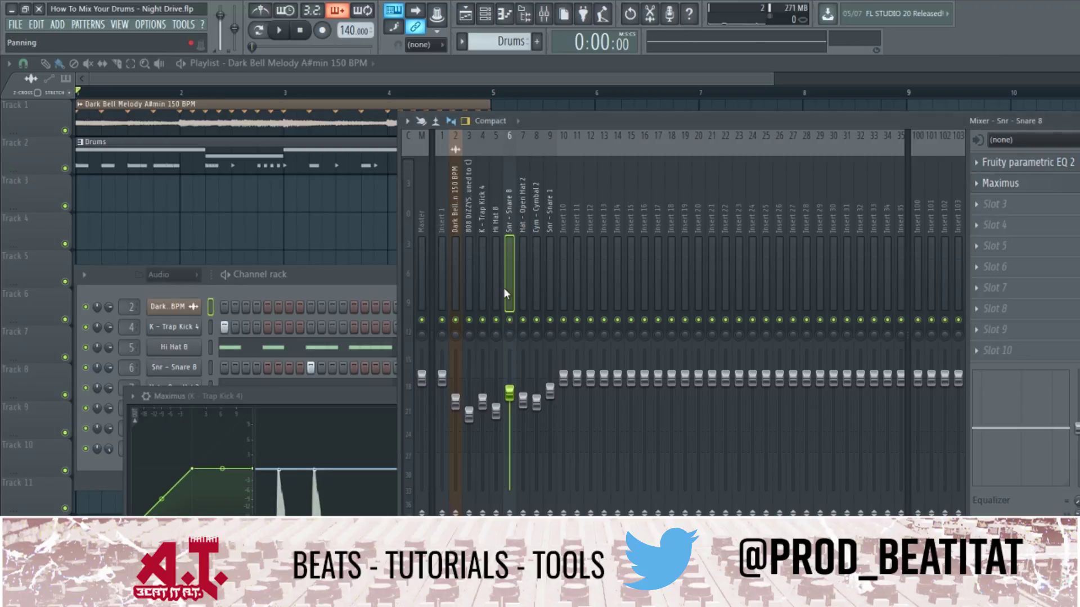
During playback, lower Snare 8 further, raise Trap Kick 4 slightly and set the 808 volume to 69% (-7.5 dB).
key(space)
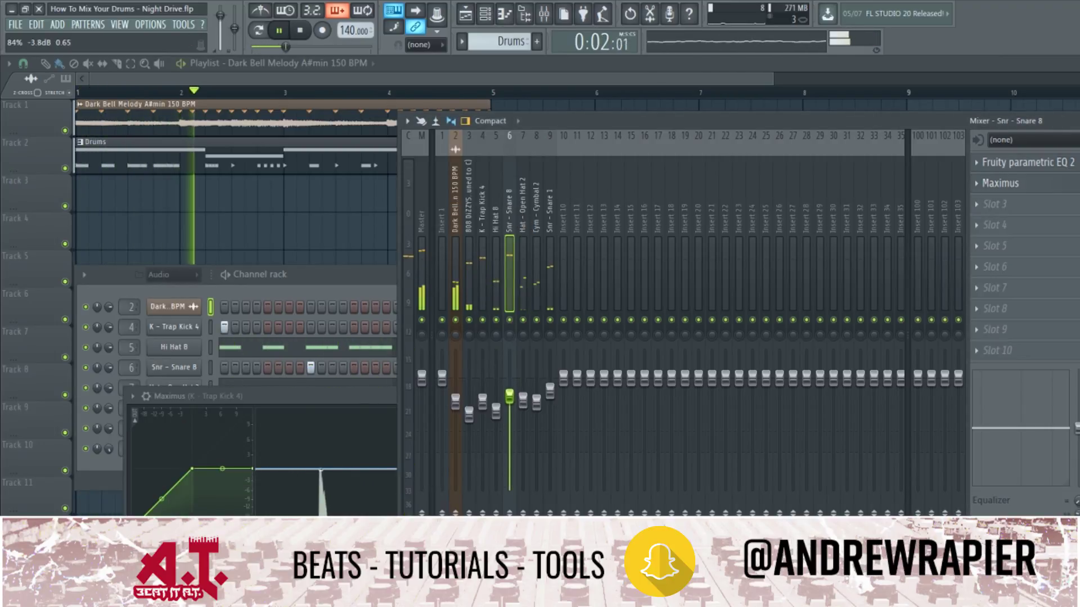
drag(510, 396, 468, 413)
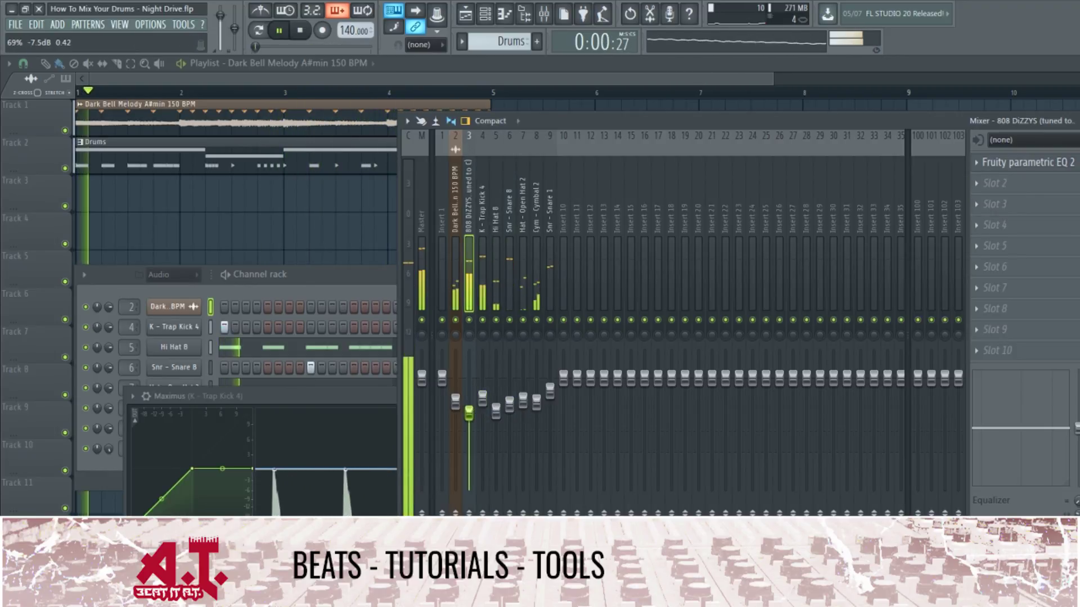
key(space)
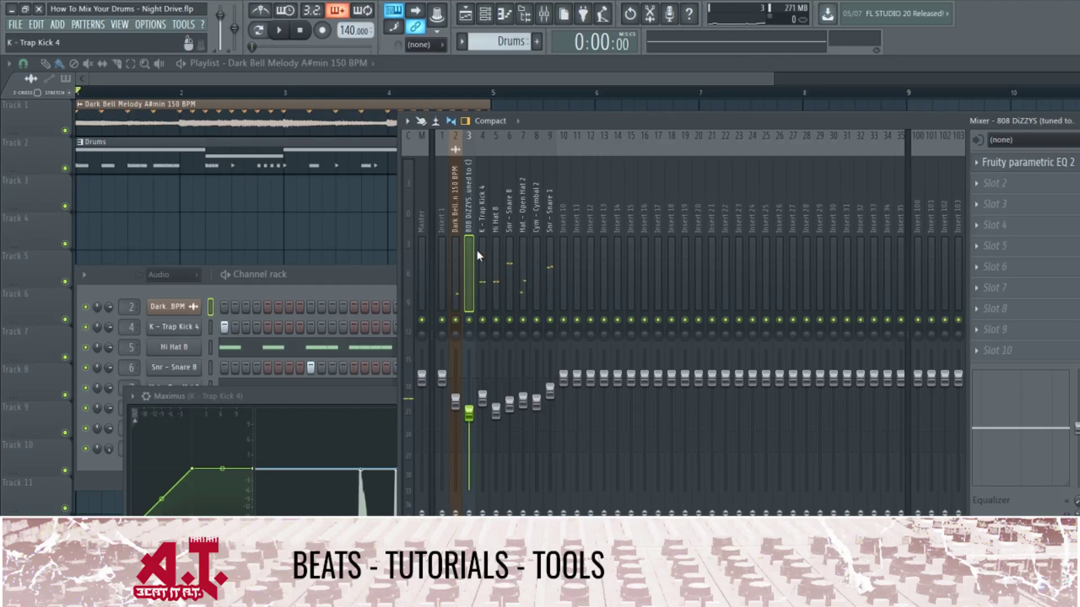
Move the Snare 8 mixer track next to Trap Kick 4, ahead of Hi Hat 8, and audition the beat briefly.
click(512, 247)
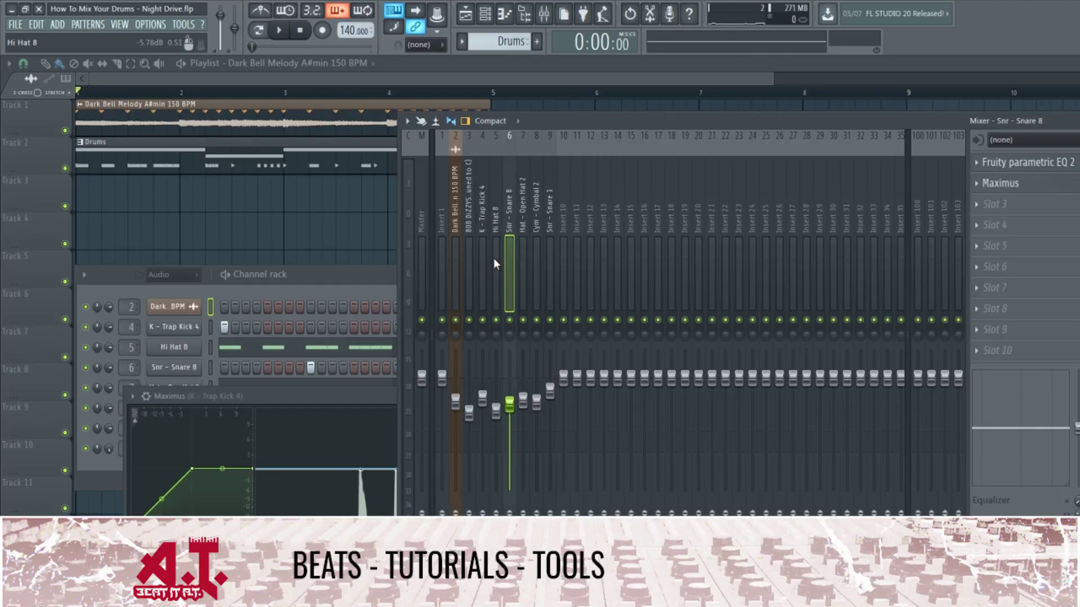
key(alt+Left)
key(space)
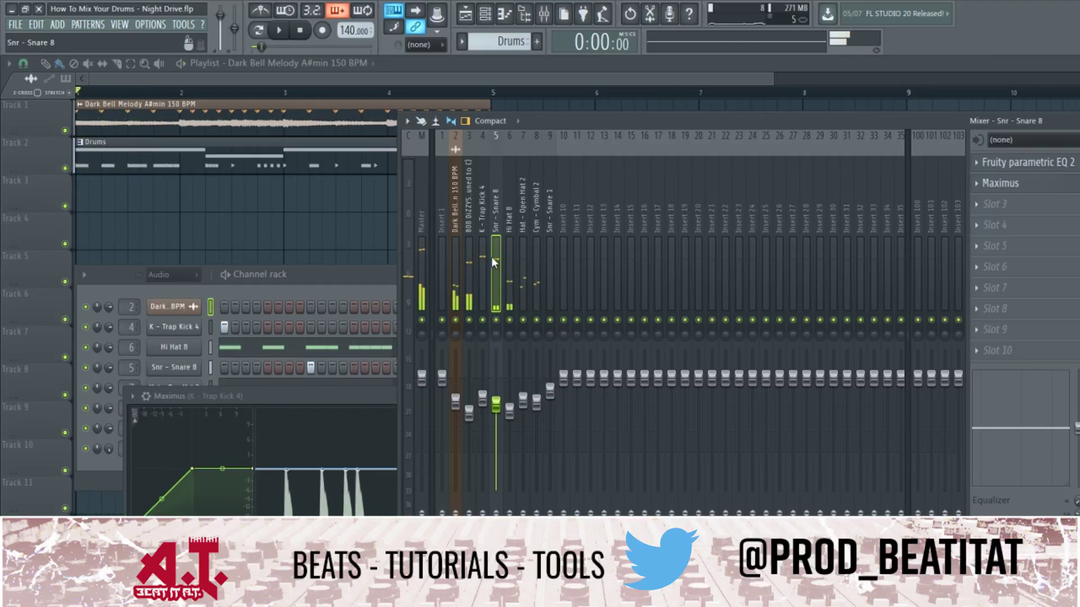
key(space)
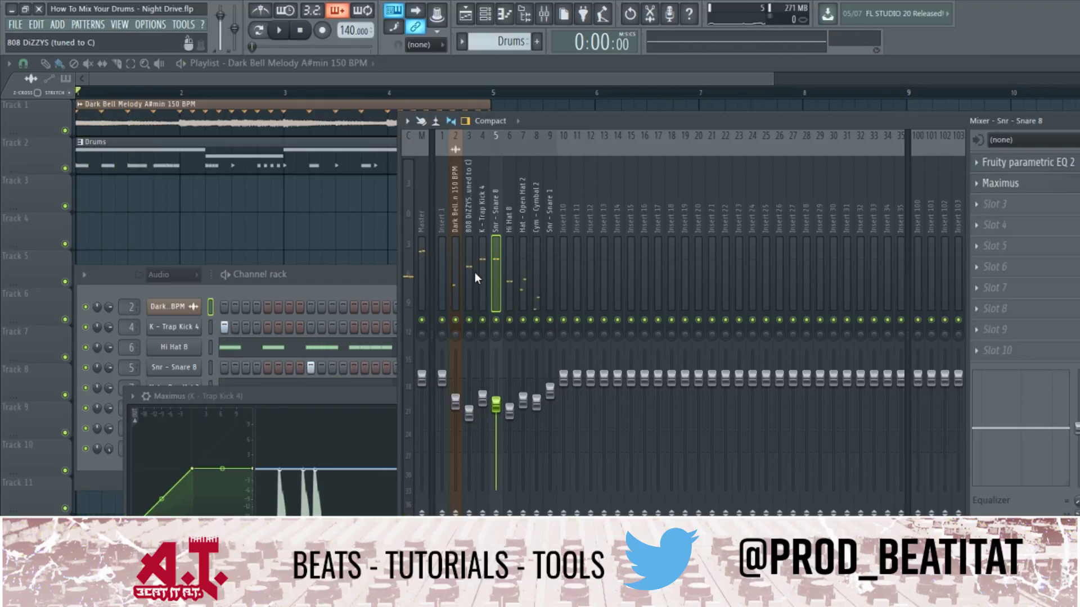
Clear away the mixer and the Trap Kick 4 Maximus, move the channel rack up below the playlist clips and save the project.
click(480, 255)
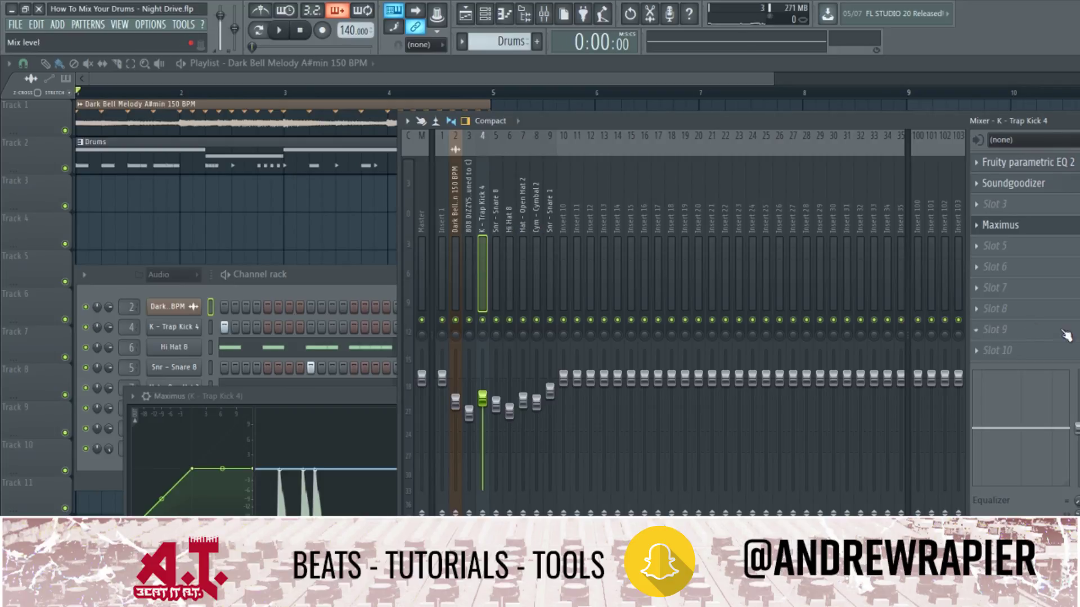
key(F9)
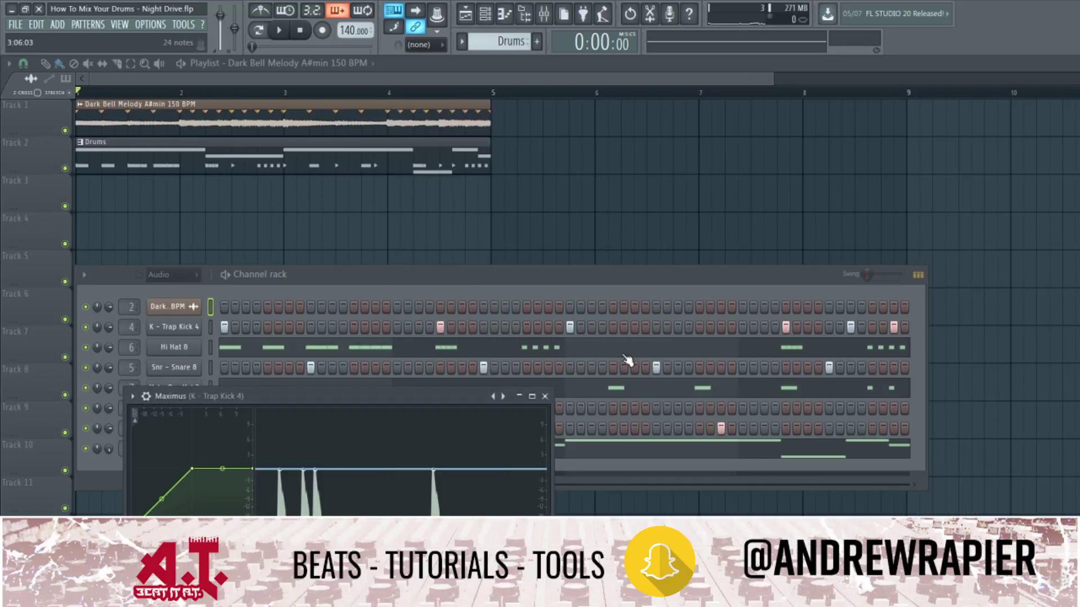
click(544, 396)
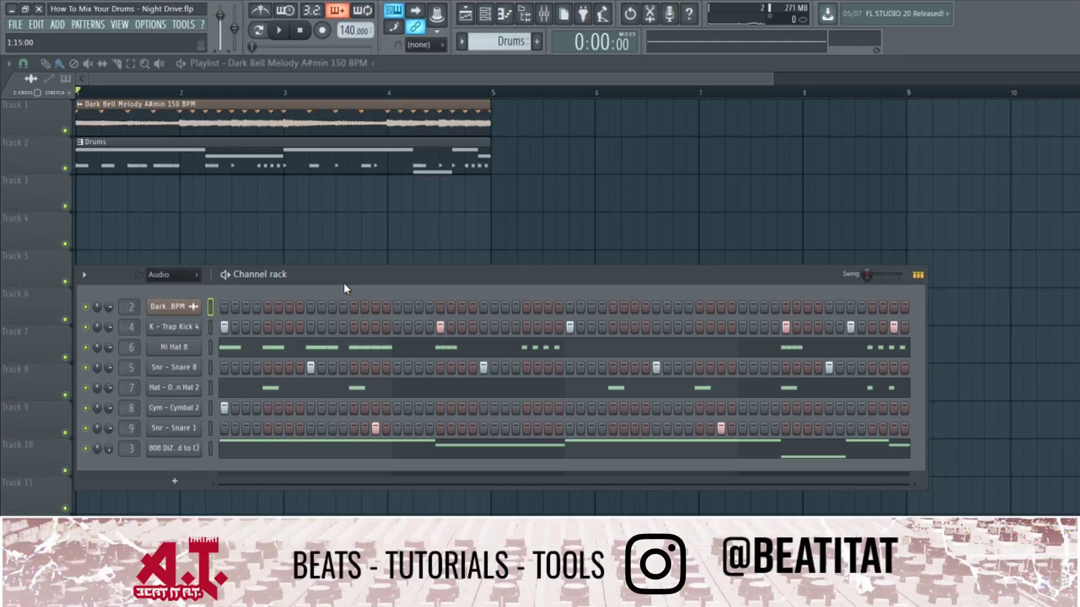
drag(343, 282, 358, 187)
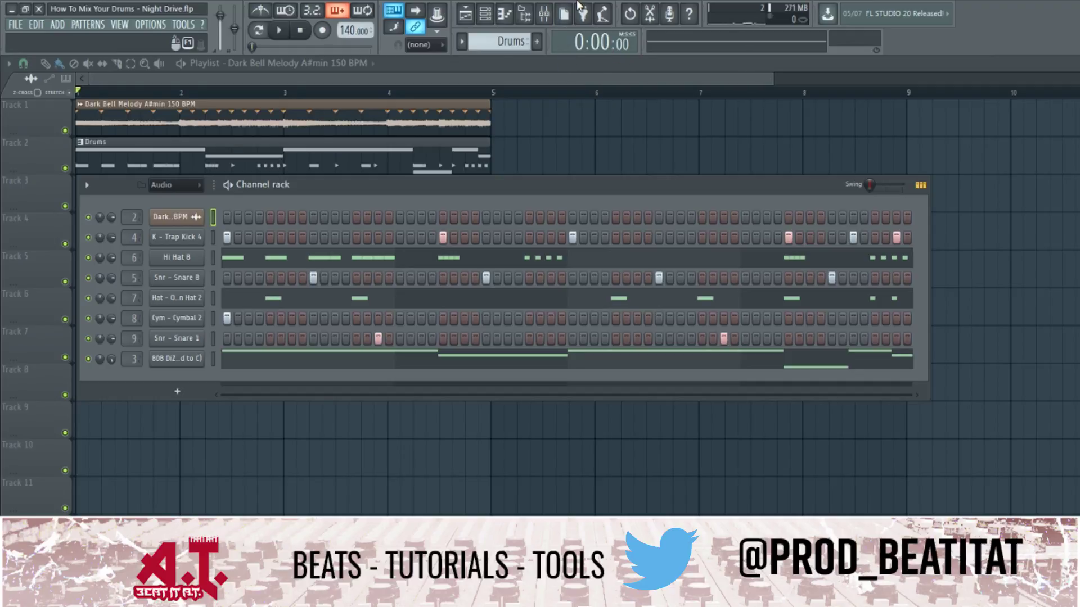
key(ctrl+s)
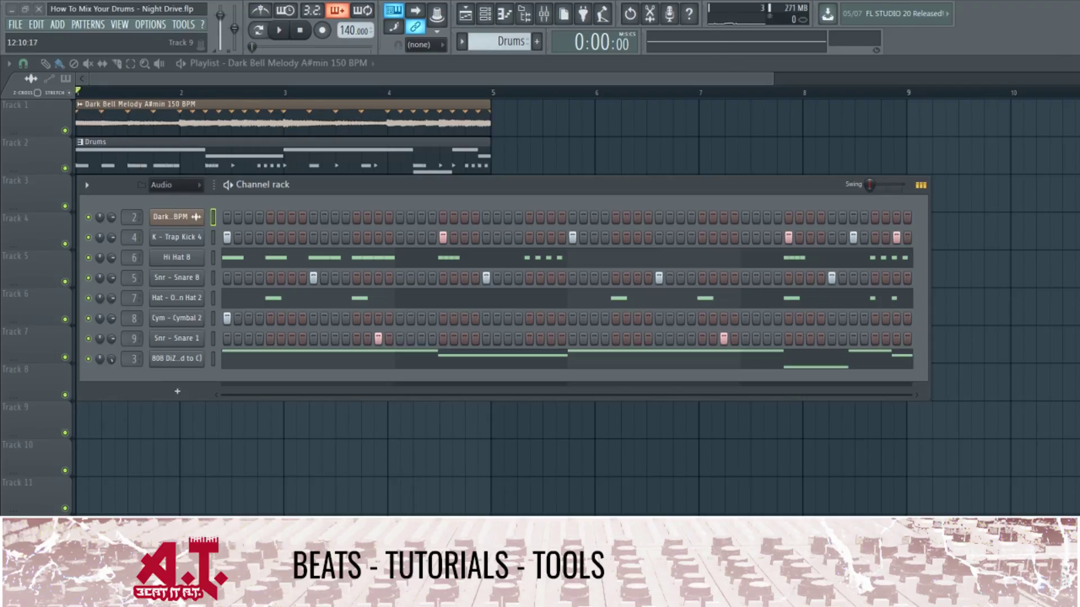
Play back the finished mix, shift the channel rack slightly and show the Master track in the mixer.
click(279, 31)
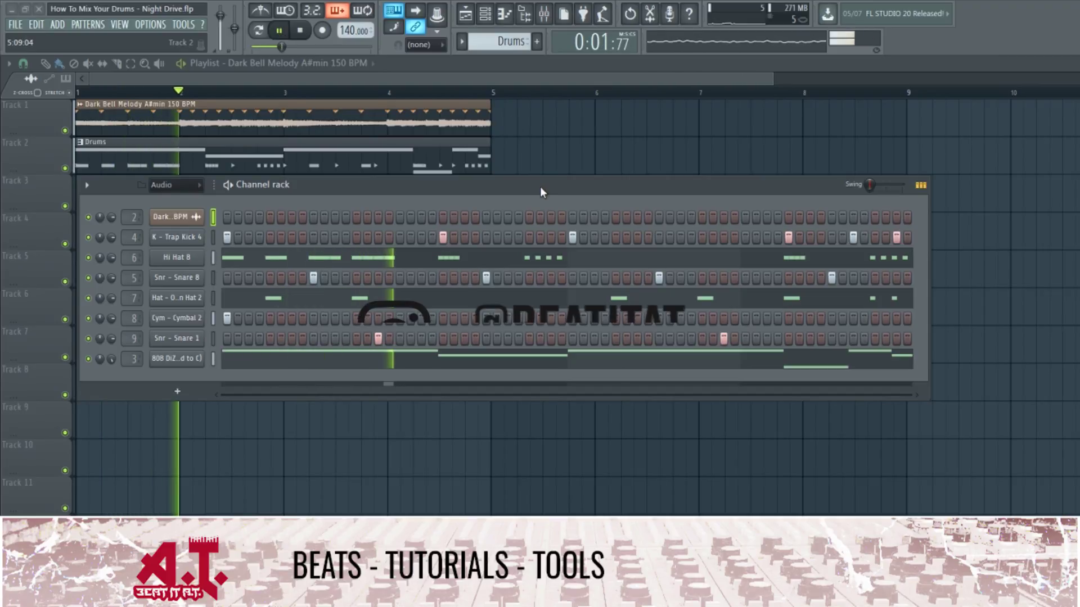
drag(540, 187, 584, 208)
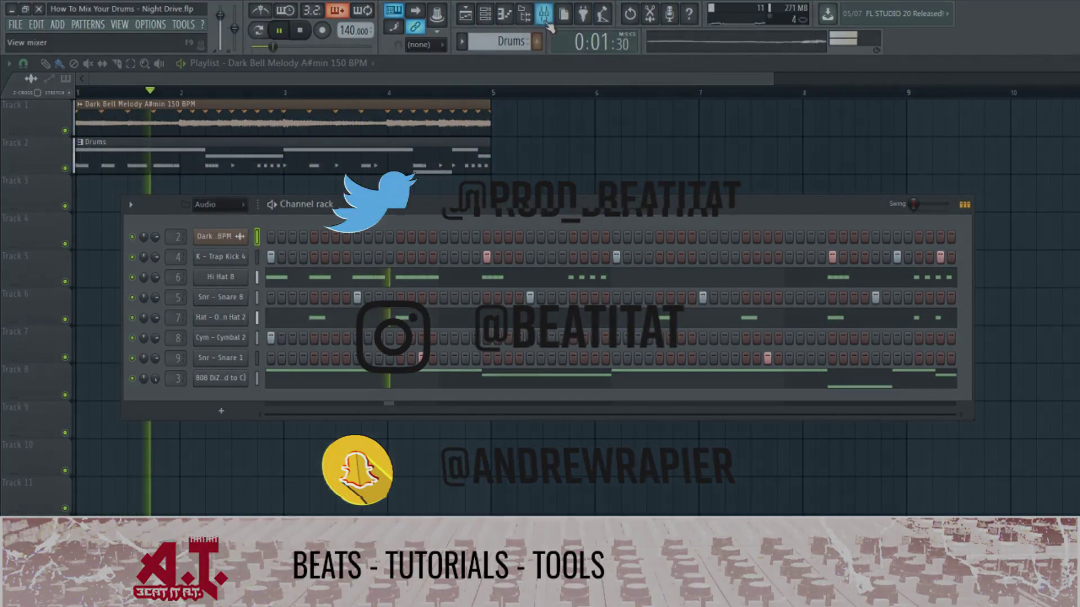
key(F9)
click(423, 231)
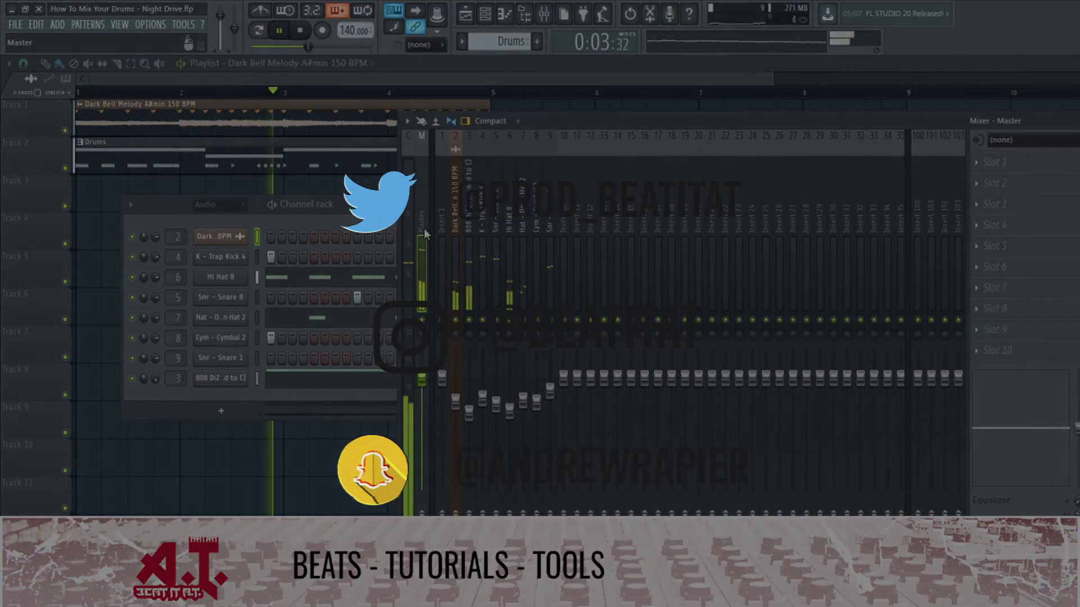